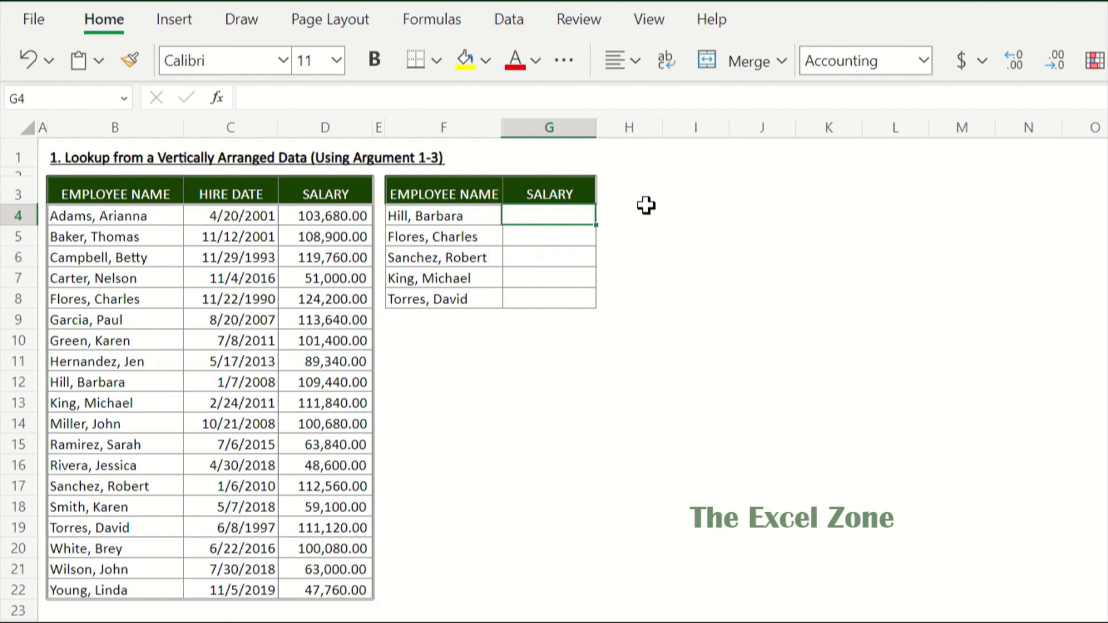
# Step: Start an XLOOKUP formula in G4 with F4 as the lookup value and $B$4:$B$22 as the lookup array
pyautogui.write('=xlook')
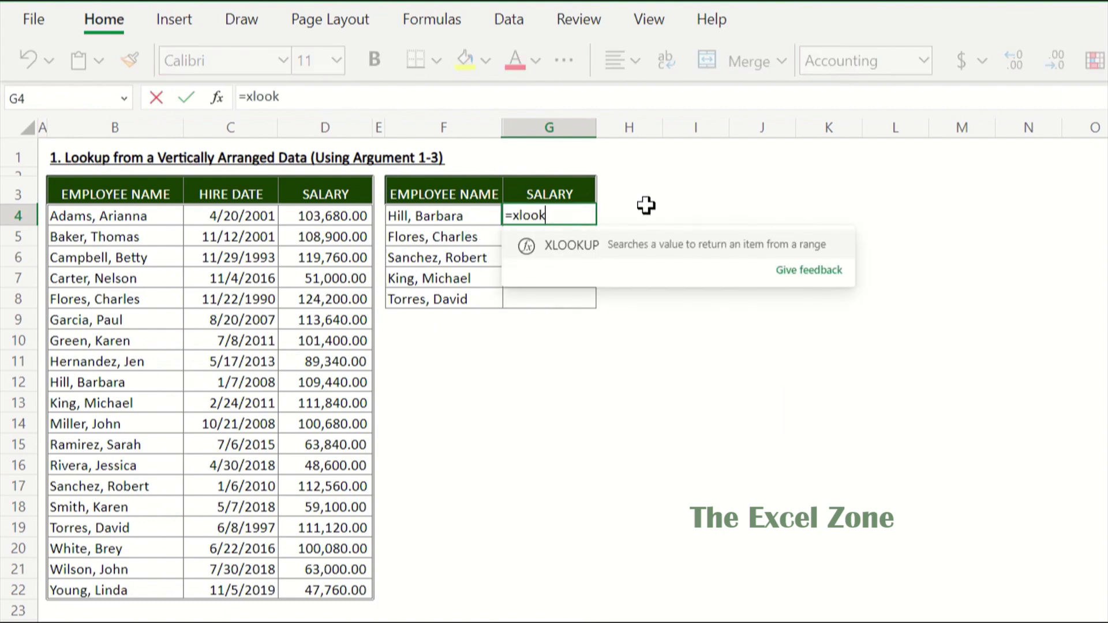
pyautogui.press('Tab')
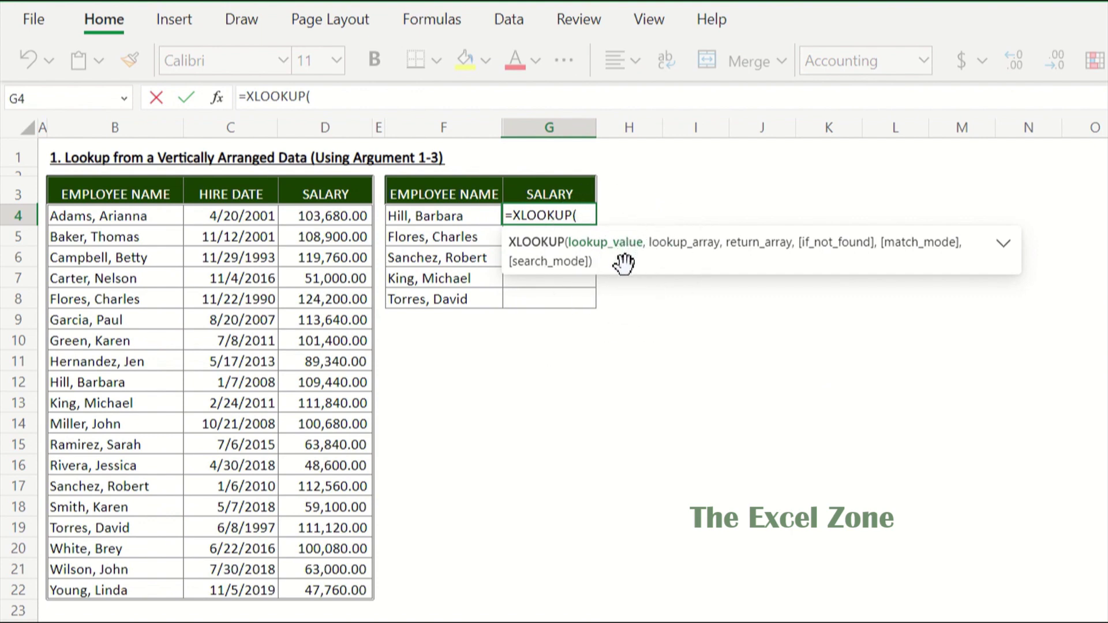
pyautogui.click(458, 217)
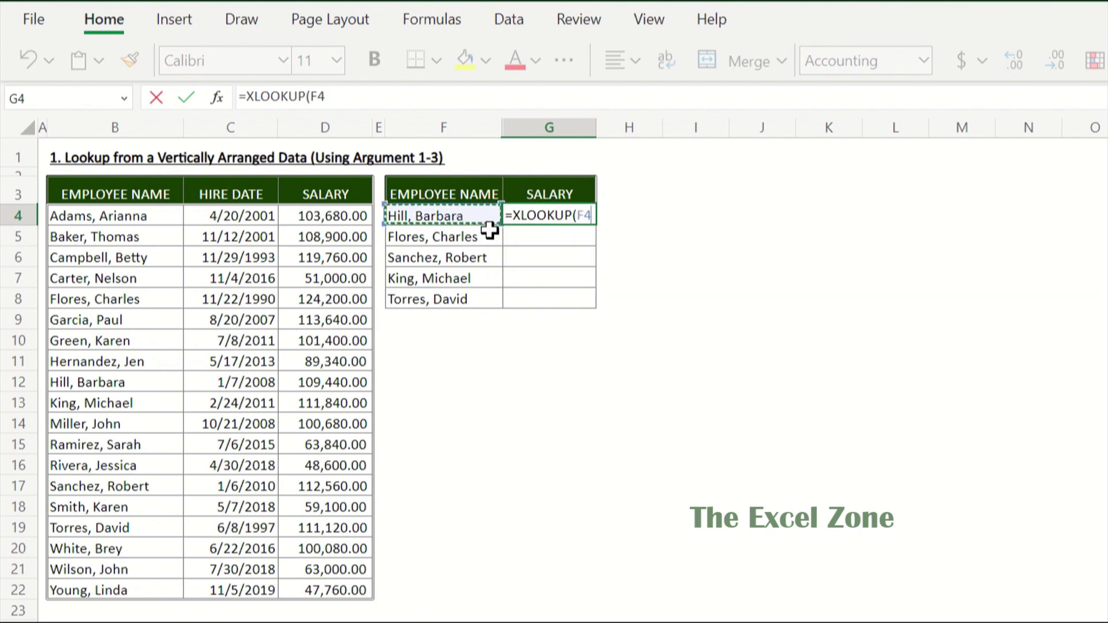
pyautogui.write(',')
pyautogui.click(677, 249)
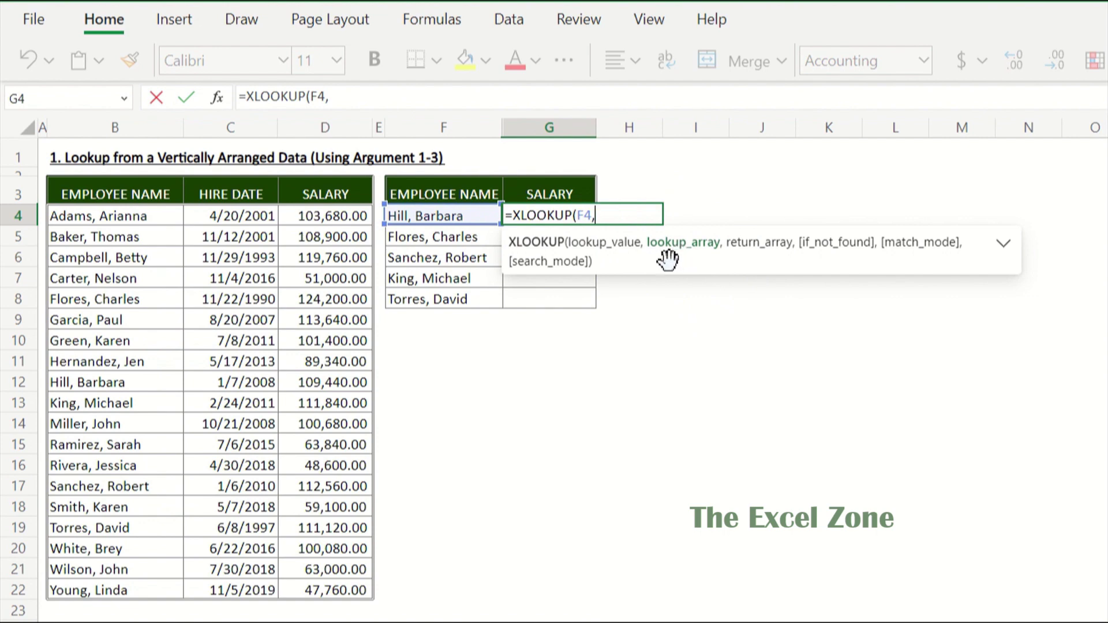
pyautogui.click(153, 219)
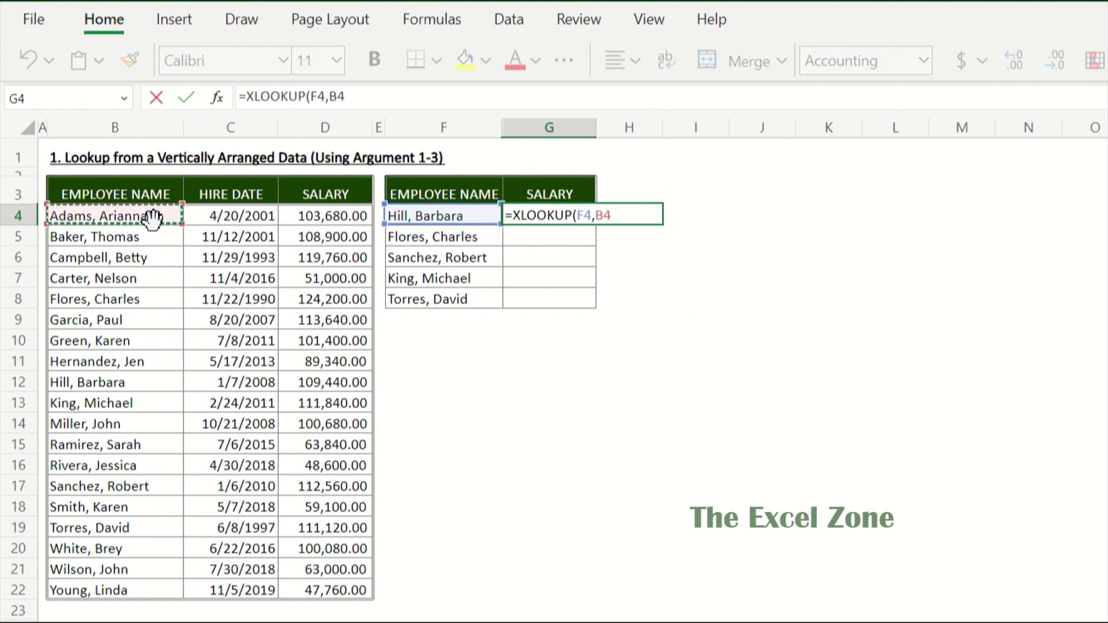
pyautogui.hotkey('ctrl', 'shift', 'Down')
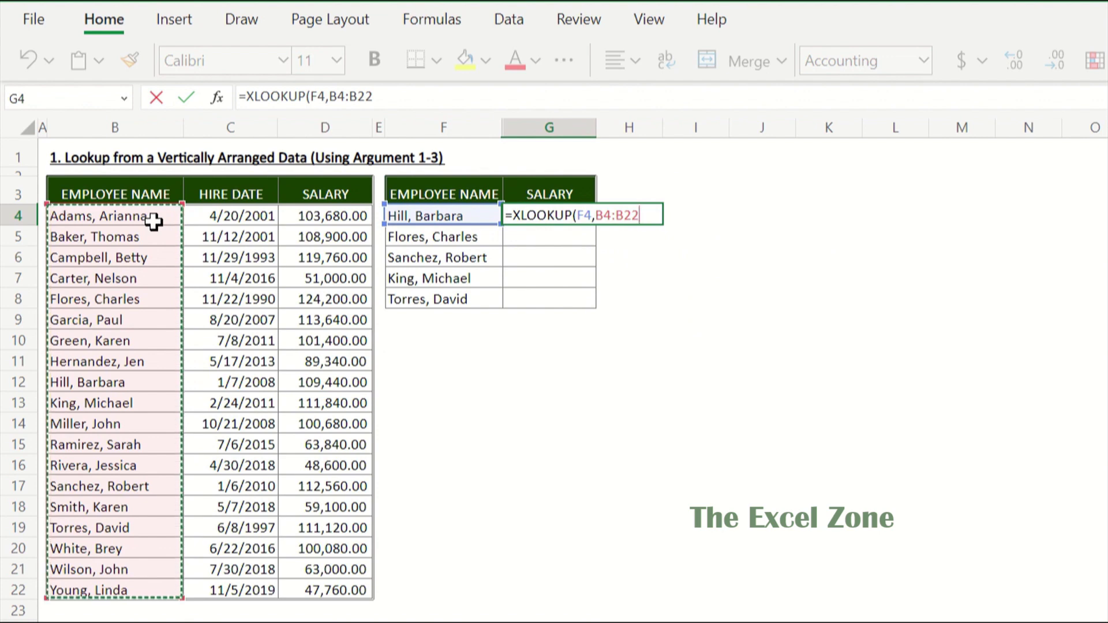
pyautogui.press('F4')
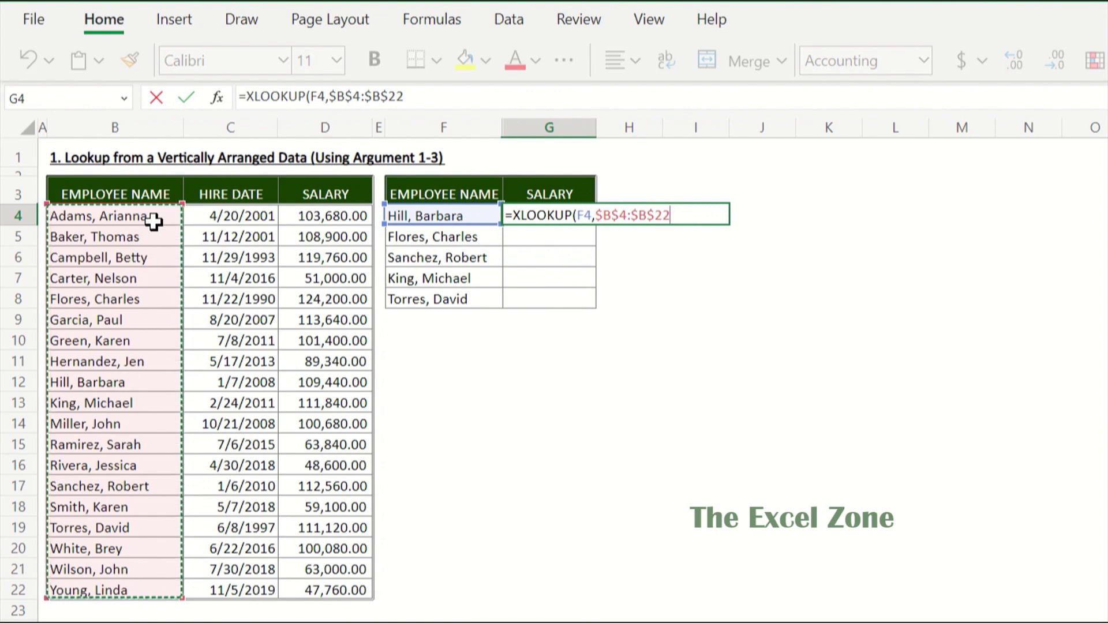
pyautogui.write(',')
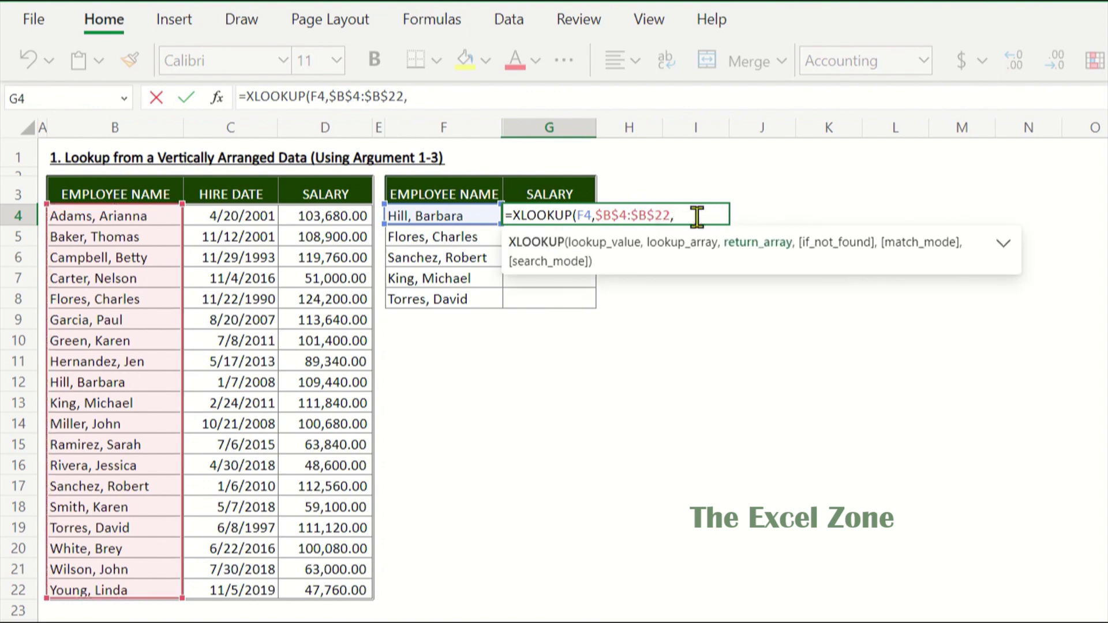
# Step: Complete the G4 formula with the absolute salary range $D$4:$D$22 as the return array
pyautogui.press('ctrl')
pyautogui.click(339, 216)
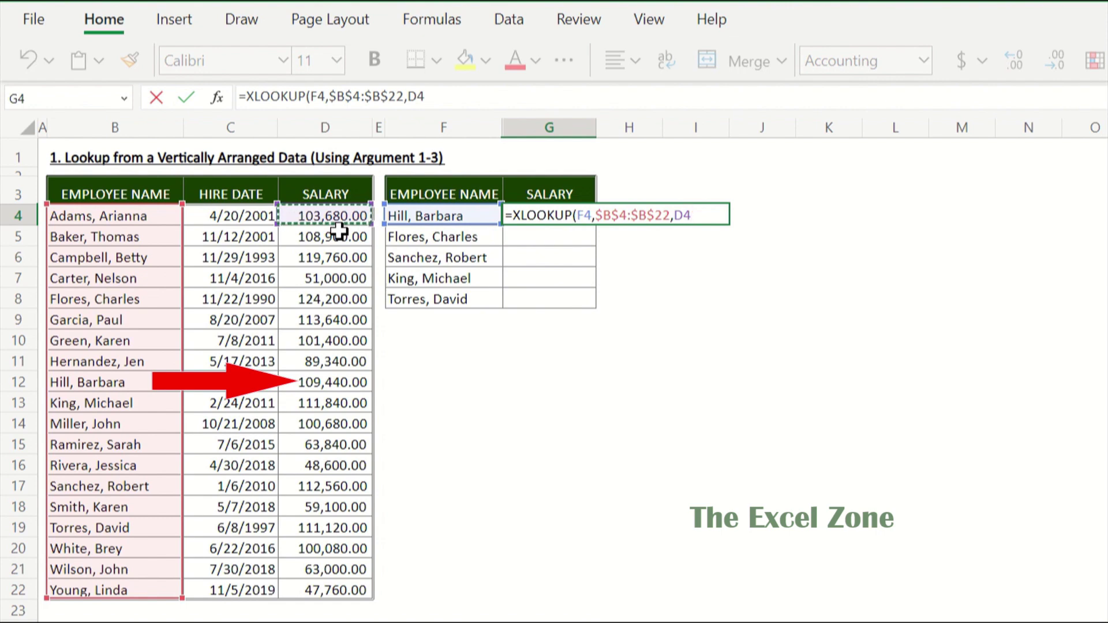
pyautogui.hotkey('ctrl', 'shift', 'Down')
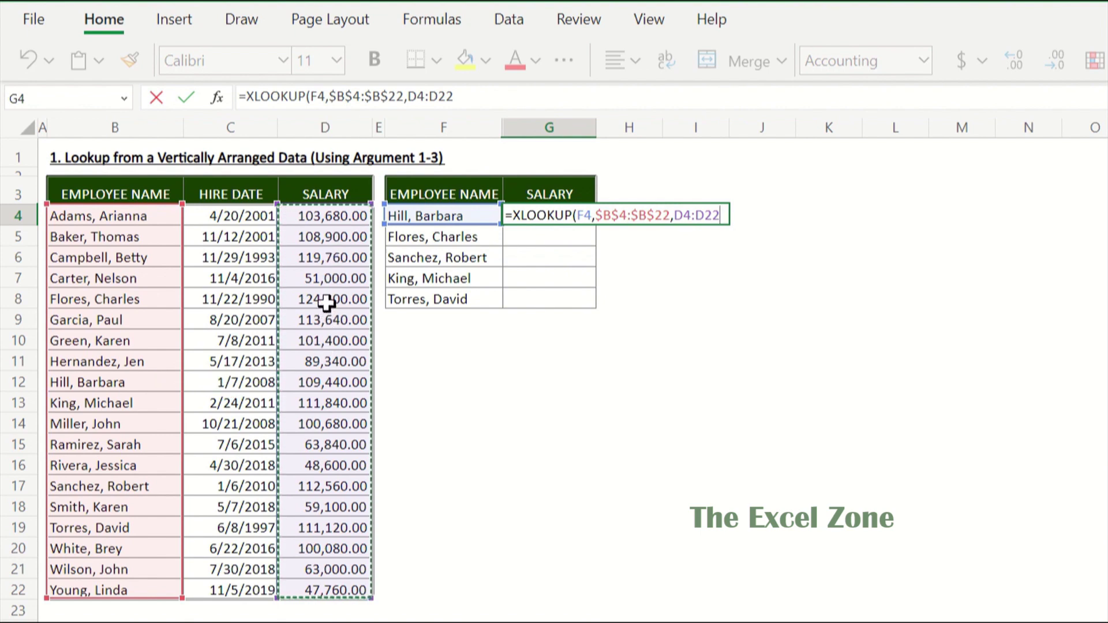
pyautogui.press('F4')
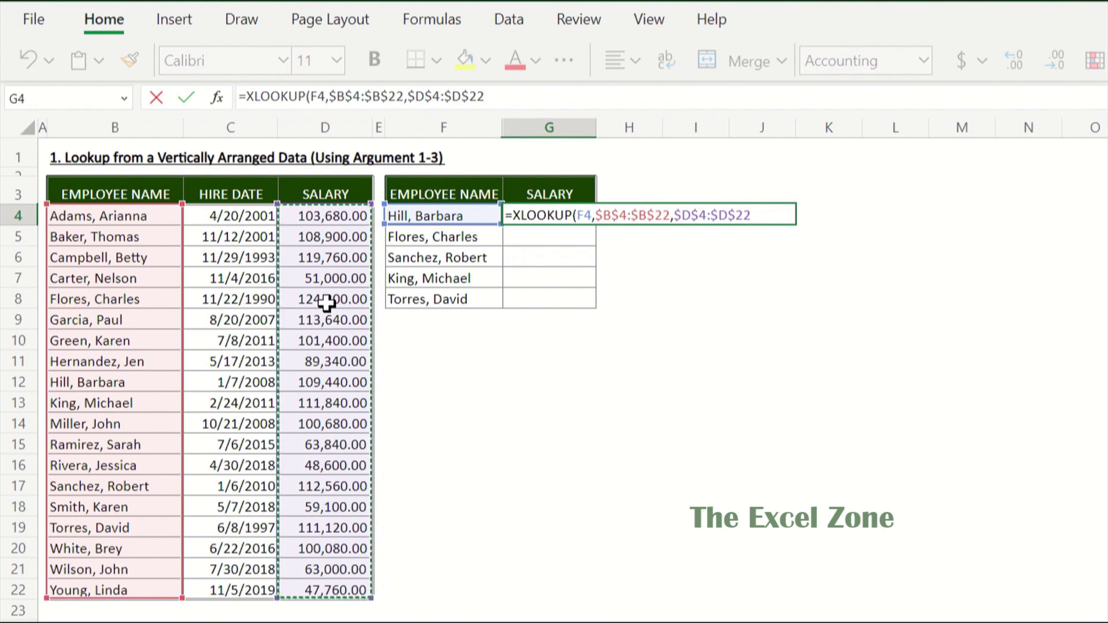
pyautogui.press('Return')
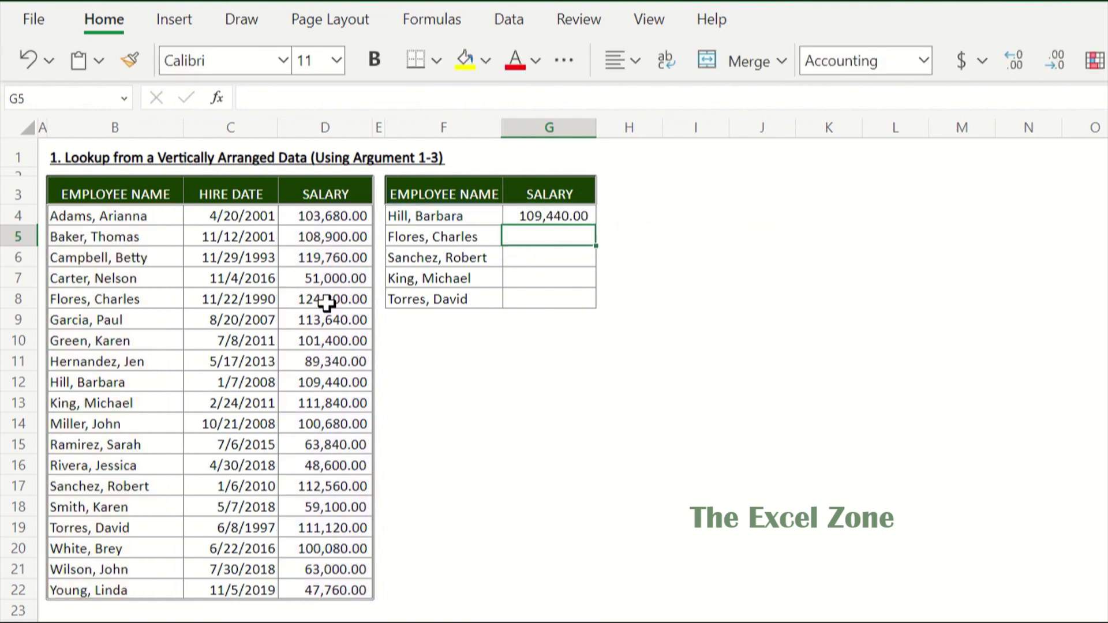
# Step: Fill the XLOOKUP formula from G4 down through G8 for the remaining employees
pyautogui.press('Up')
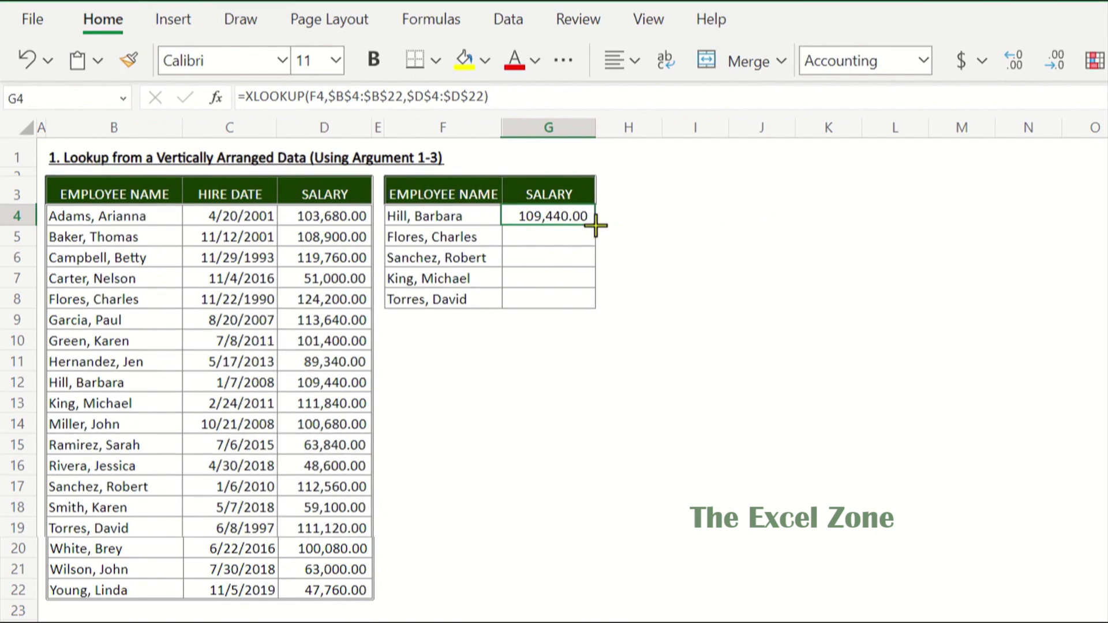
pyautogui.moveTo(595, 227); pyautogui.dragTo(637, 301)
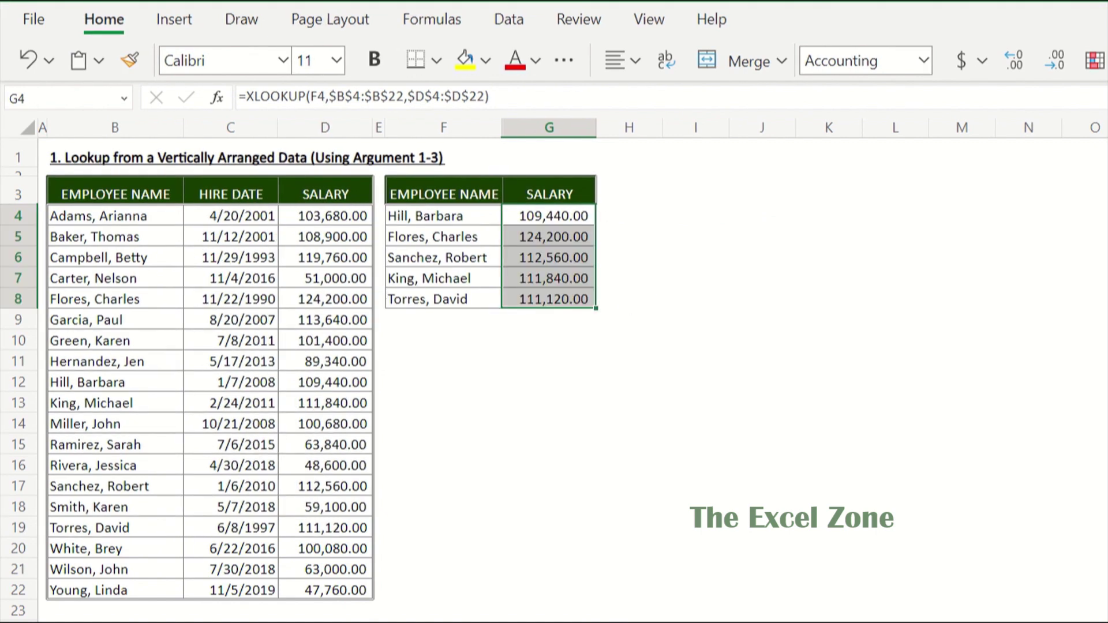
pyautogui.click(549, 299)
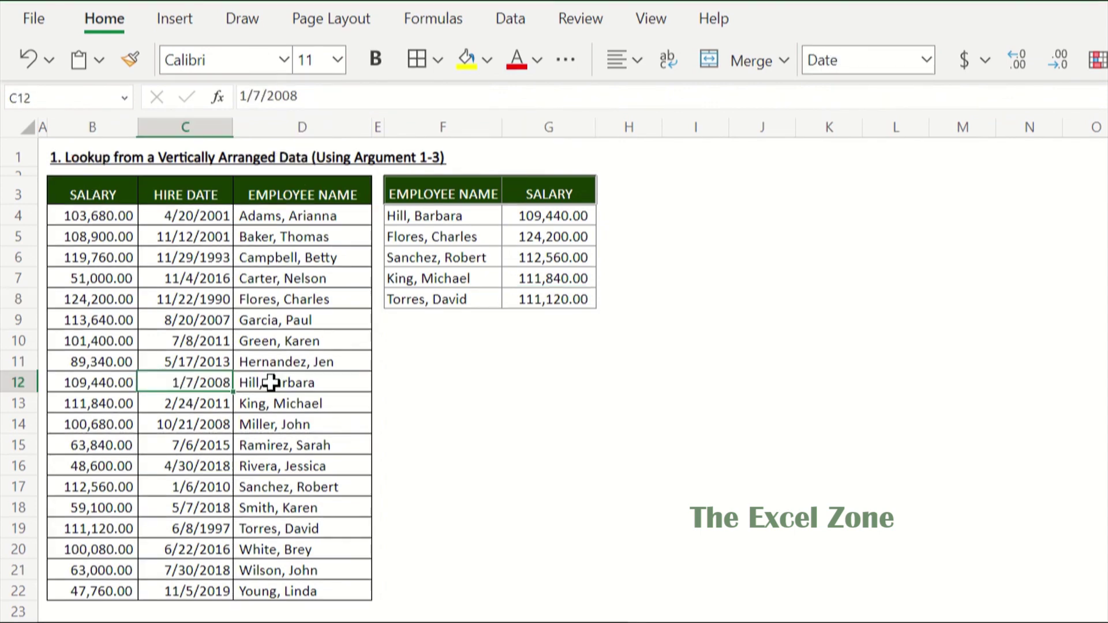
# Step: Try inserting a blank column before the HIRE DATE column, and undo the insertion
pyautogui.hotkey('ctrl', 'space')
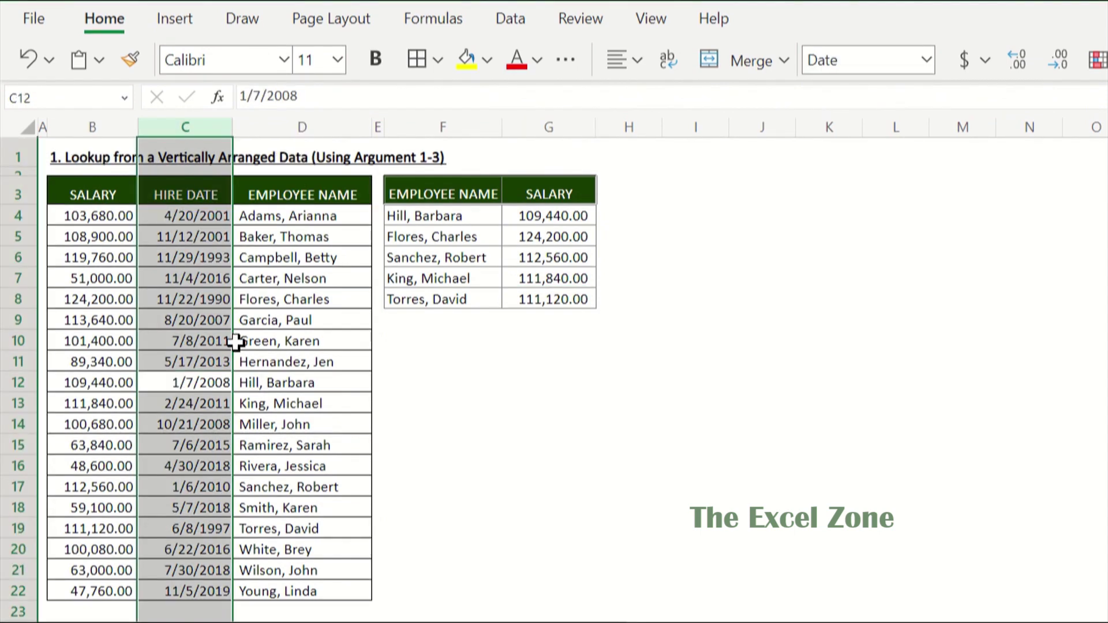
pyautogui.hotkey('ctrl', 'shift', '+')
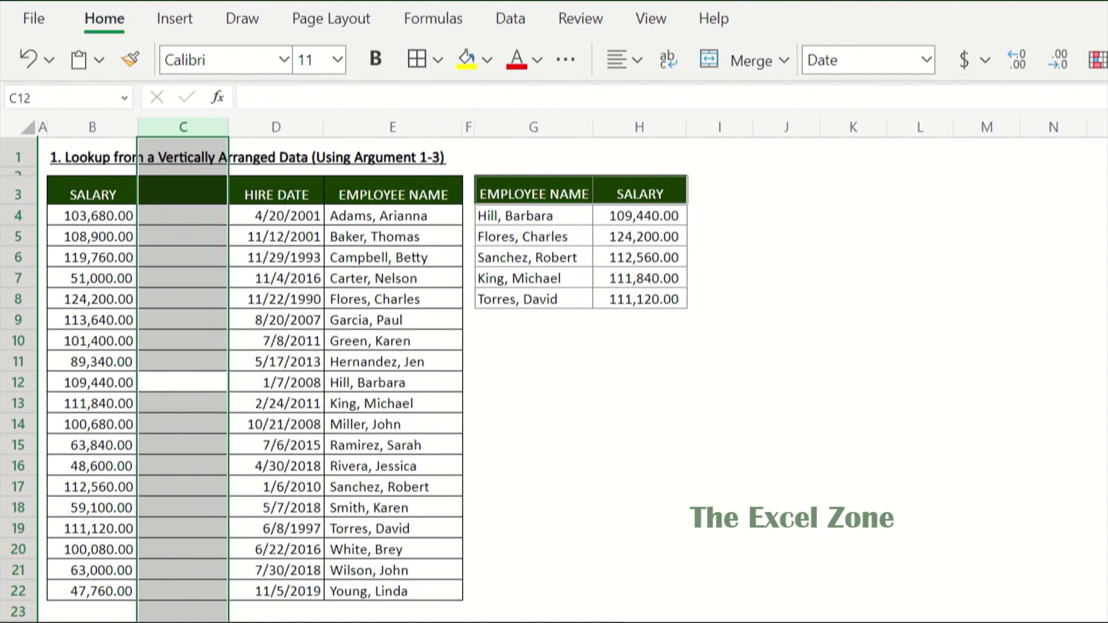
pyautogui.press('Right')
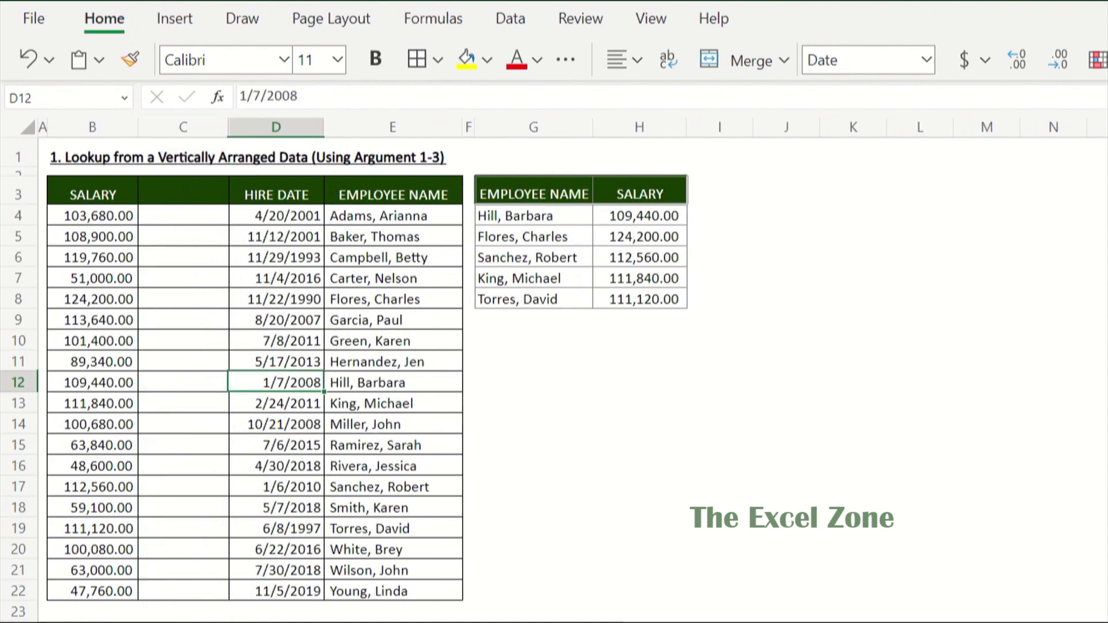
pyautogui.hotkey('ctrl', 'z')
# Step: Move the source table's EMPLOYEE NAME column between the SALARY and HIRE DATE columns
pyautogui.hotkey('ctrl', 'space')
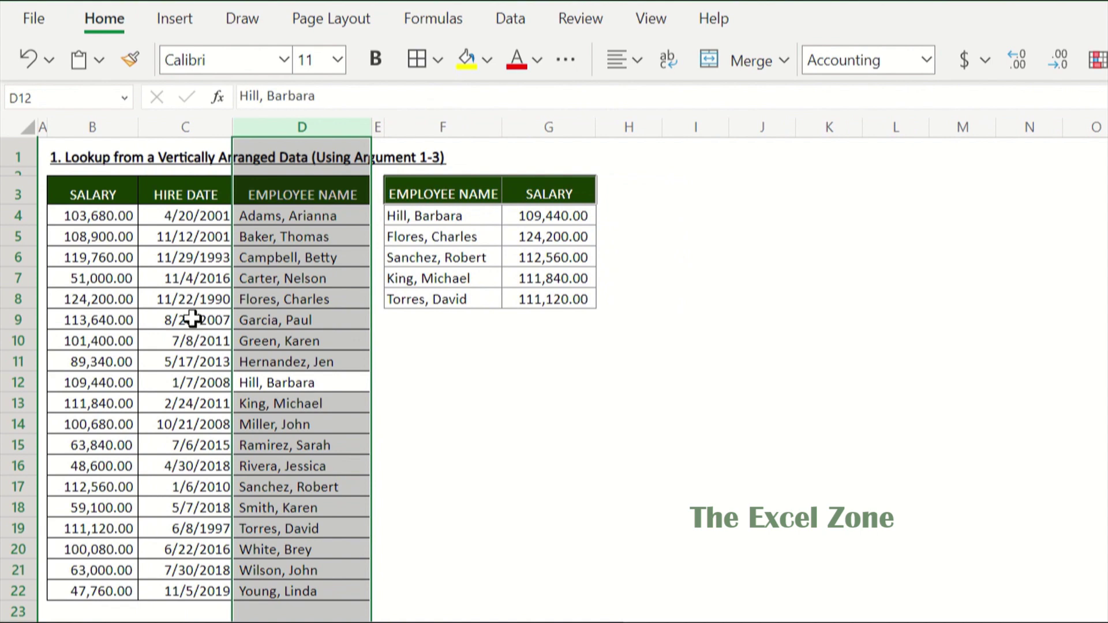
pyautogui.moveTo(231, 293); pyautogui.dragTo(148, 290)
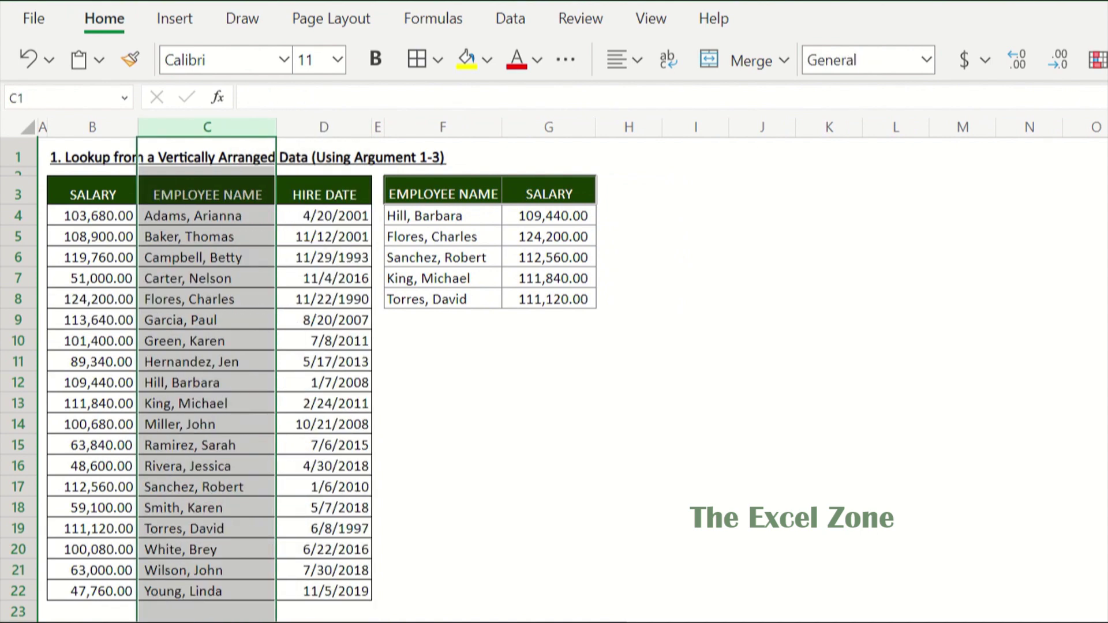
pyautogui.press('Down')
pyautogui.press('Down')
pyautogui.press('Down')
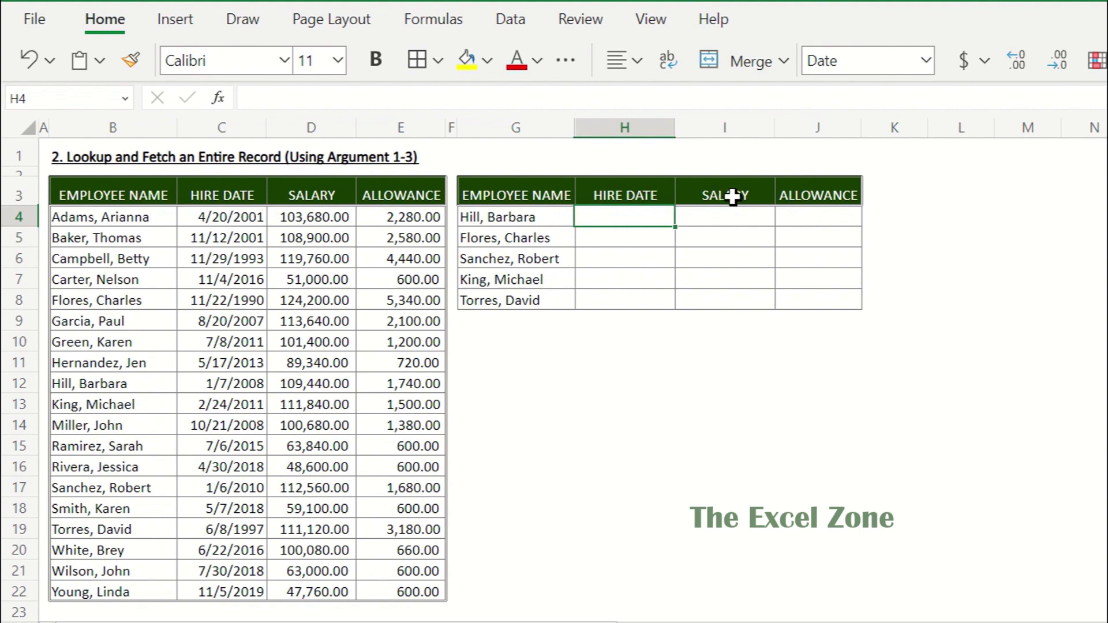
# Step: Start an XLOOKUP formula in H4 with G4 as the lookup value and $B$4:$B$22 as the lookup array
pyautogui.write('=xlook')
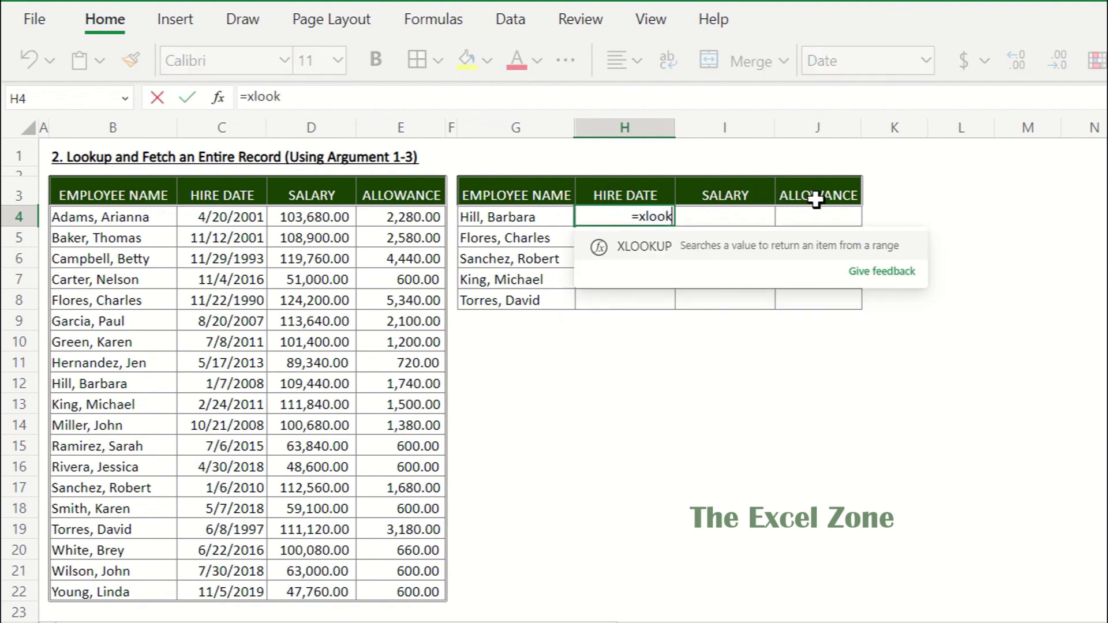
pyautogui.press('Tab')
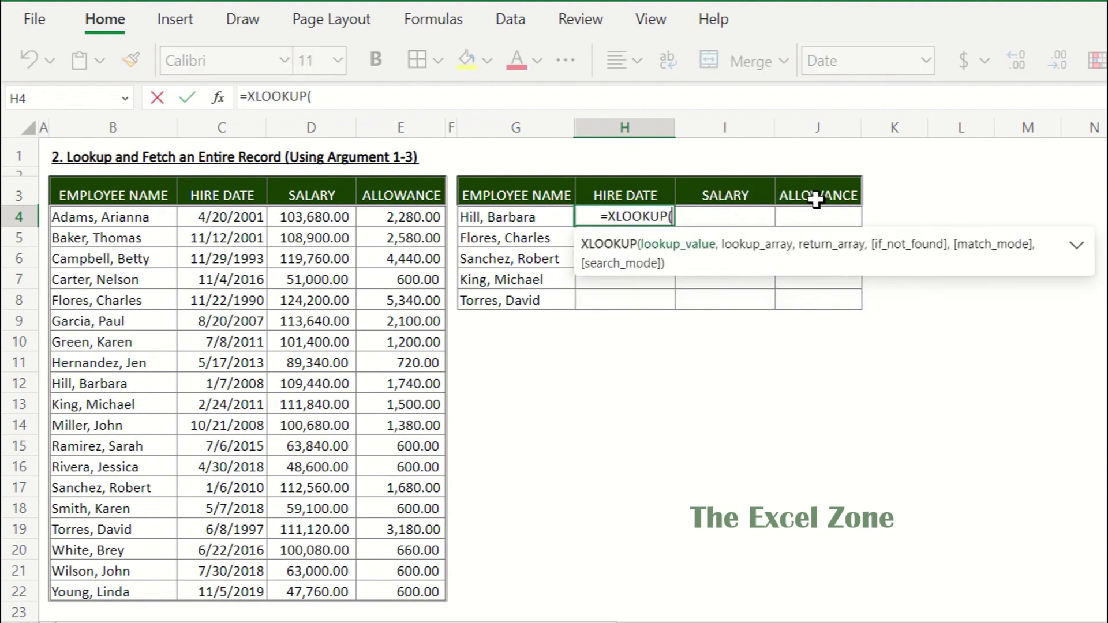
pyautogui.click(539, 212)
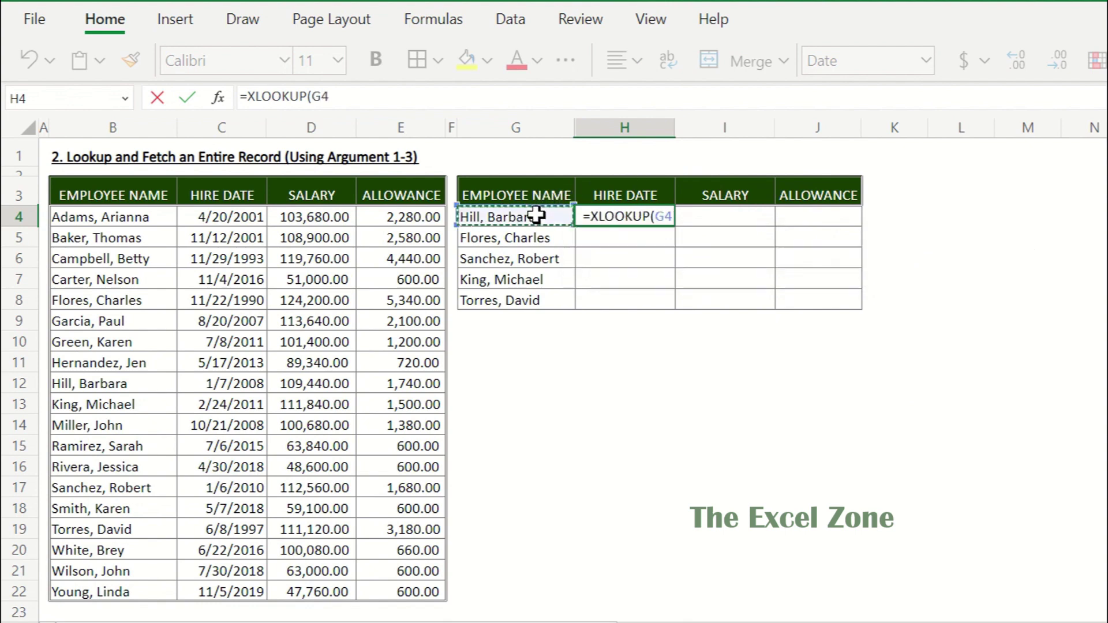
pyautogui.write(',')
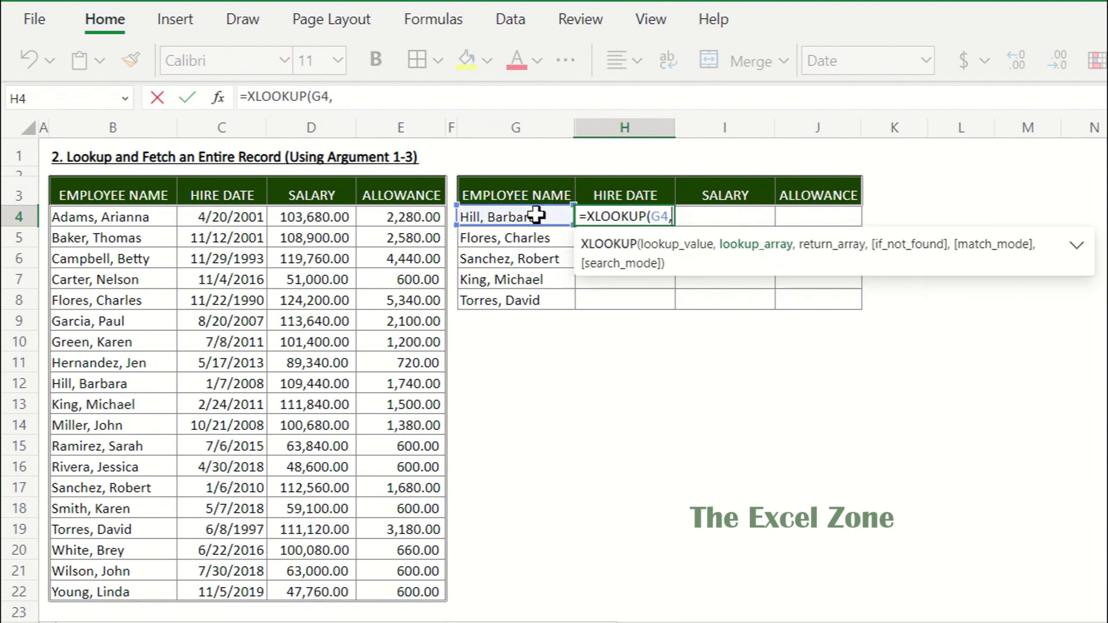
pyautogui.click(115, 218)
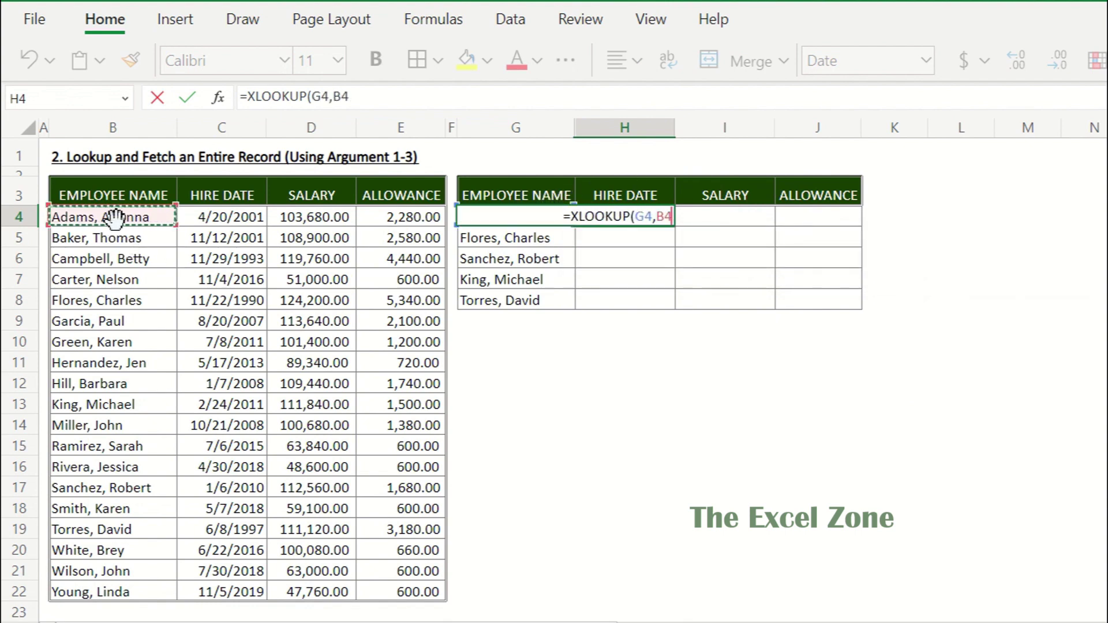
pyautogui.hotkey('ctrl', 'shift', 'Down')
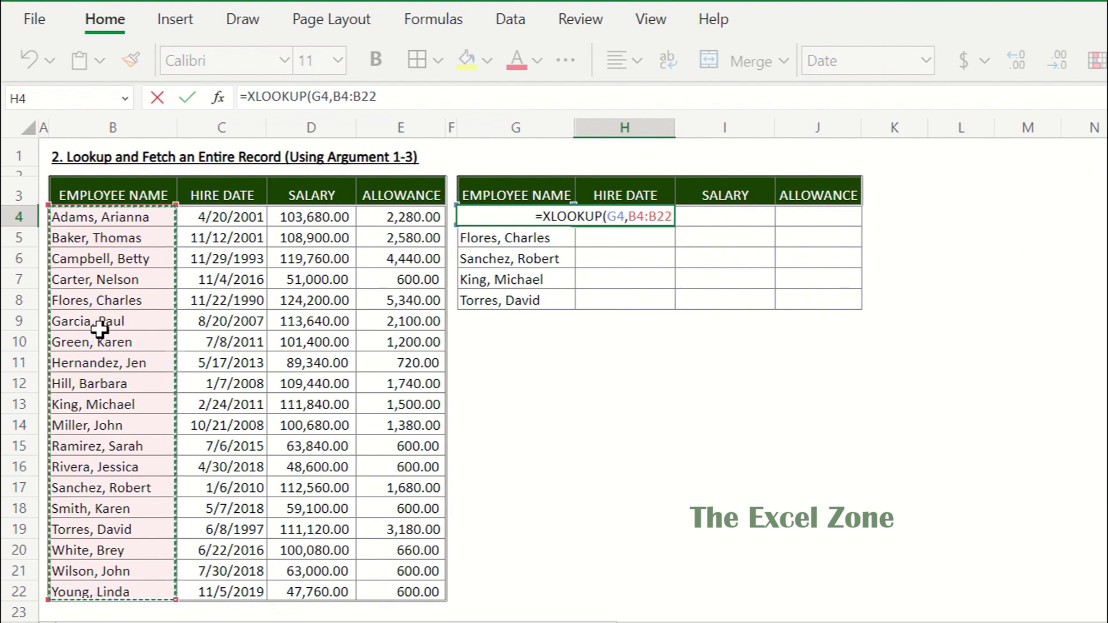
pyautogui.press('F4')
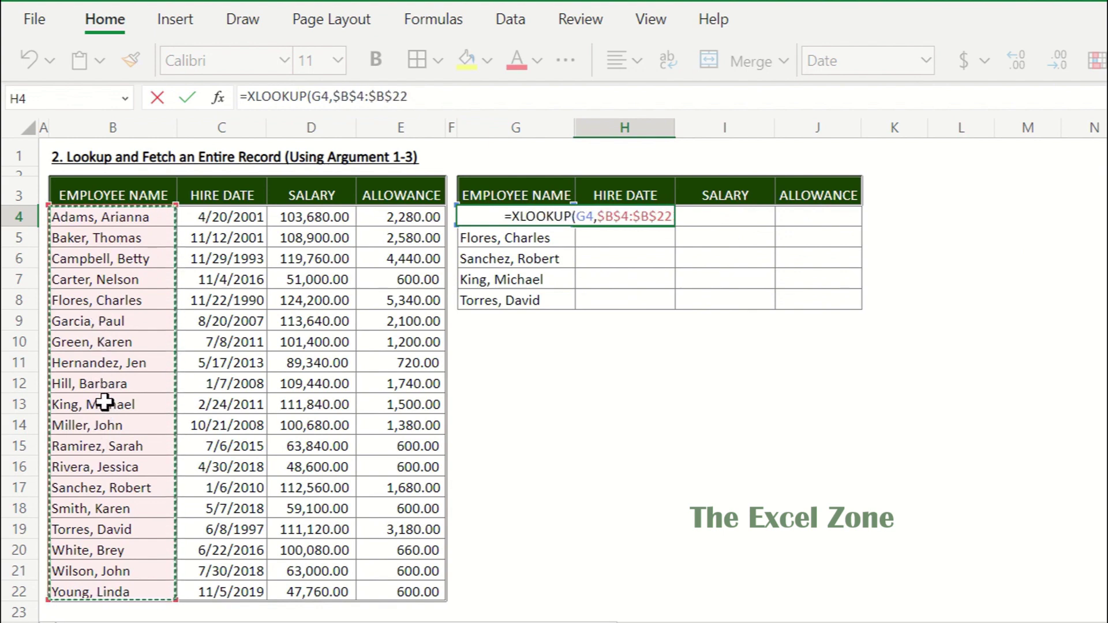
pyautogui.write(',')
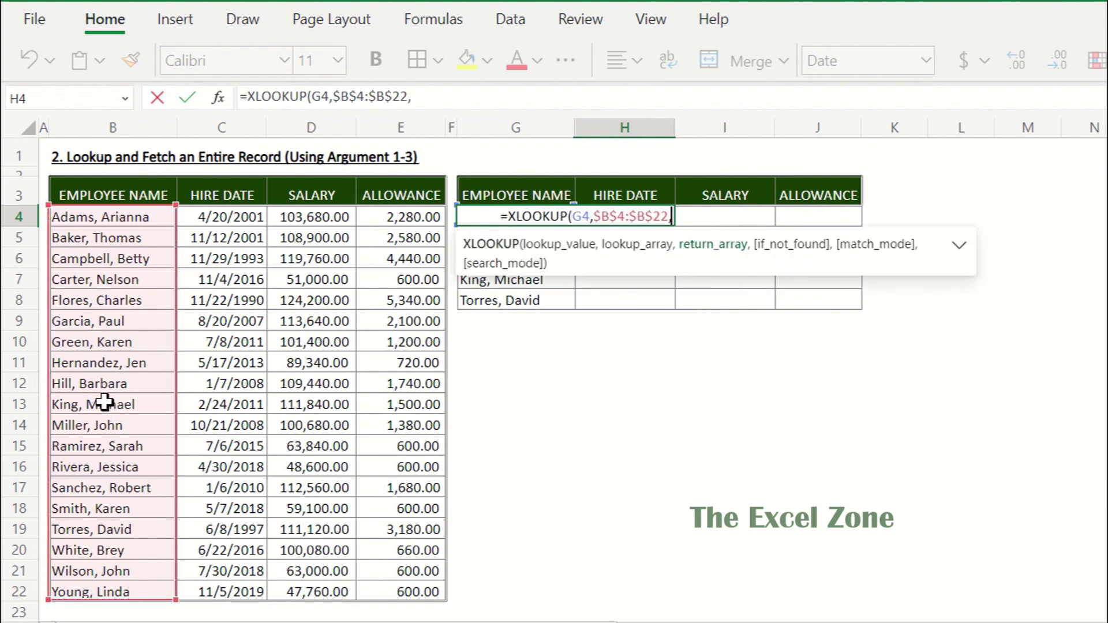
# Step: Complete the H4 formula with $C$4:$E$22 as the return array, covering hire date, salary and allowance
pyautogui.click(218, 218)
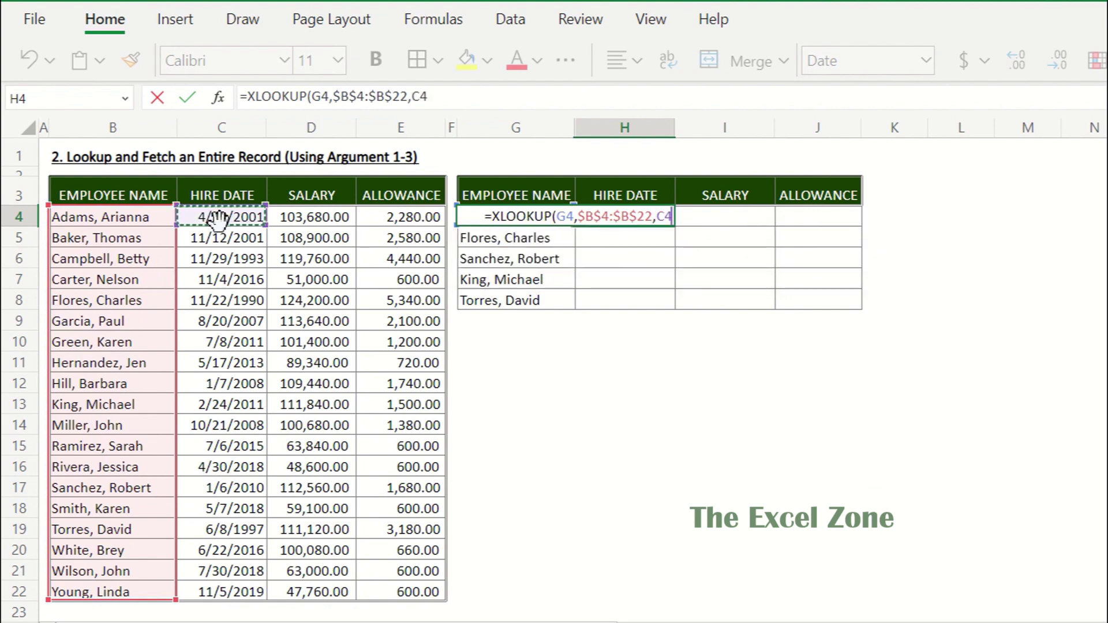
pyautogui.hotkey('shift', 'Right')
pyautogui.hotkey('shift', 'Right')
pyautogui.hotkey('ctrl', 'shift', 'Down')
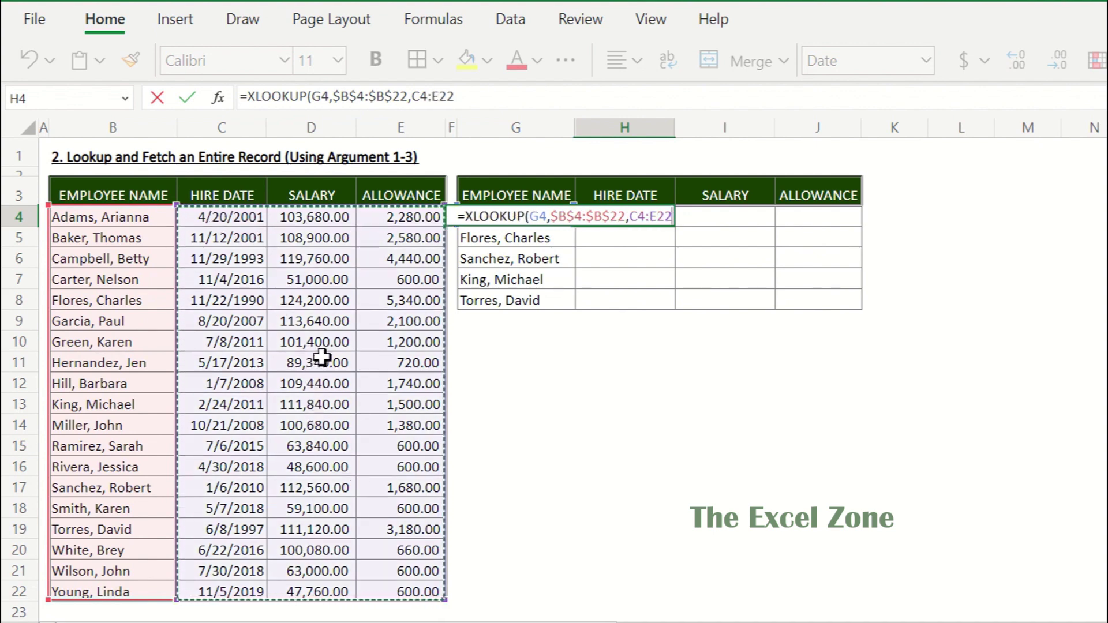
pyautogui.press('F4')
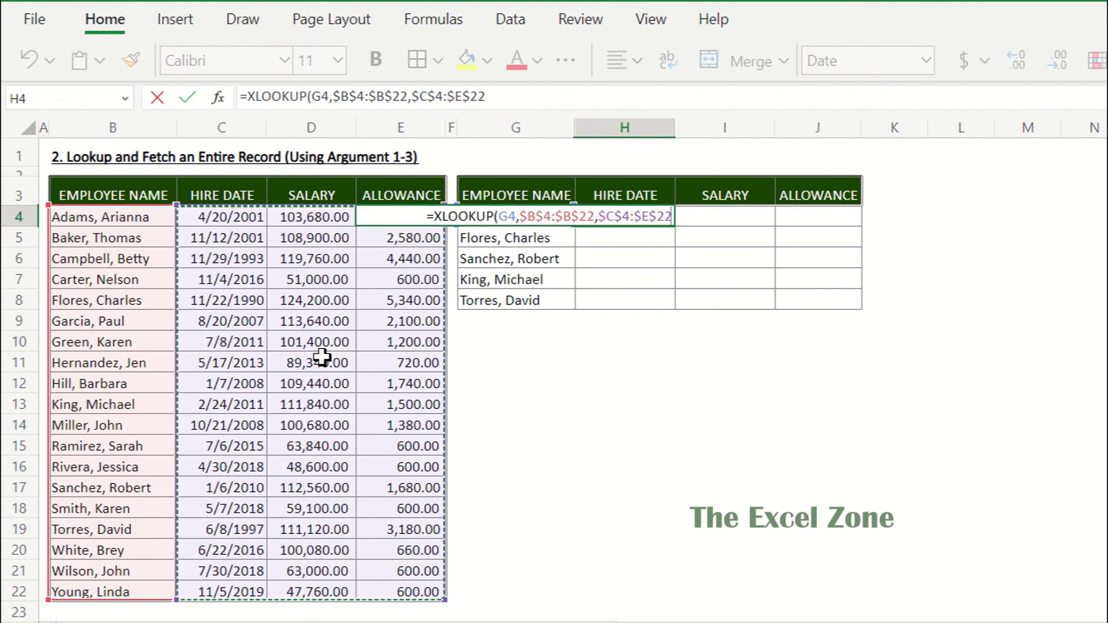
pyautogui.press('Return')
# Step: Copy the XLOOKUP formula from H4 down to H5:H8 for the remaining employees
pyautogui.press('Up')
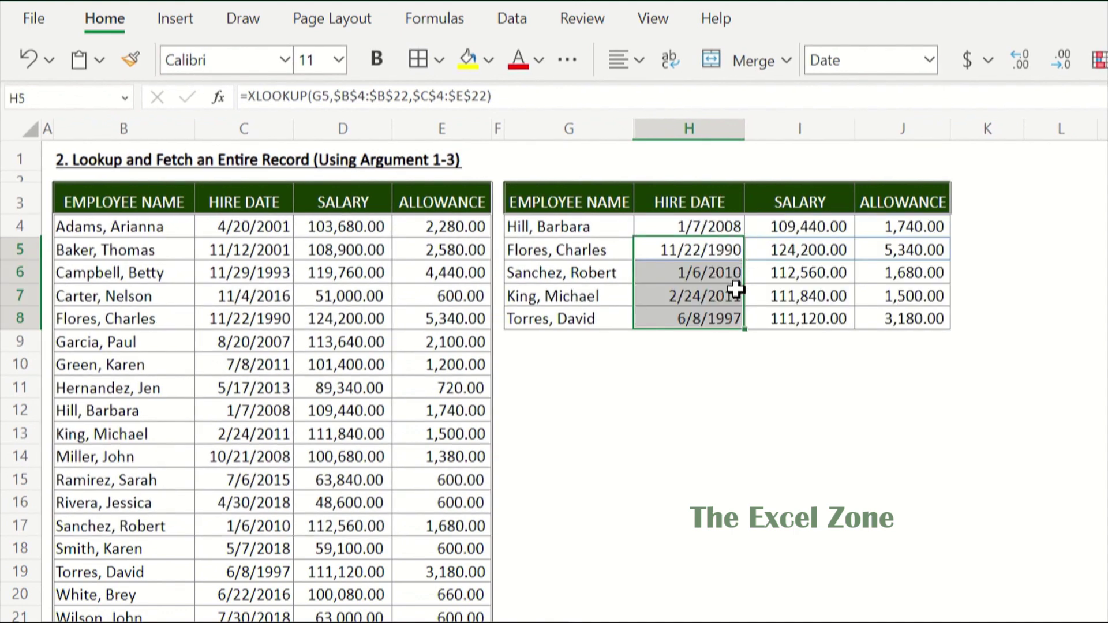
pyautogui.click(736, 308)
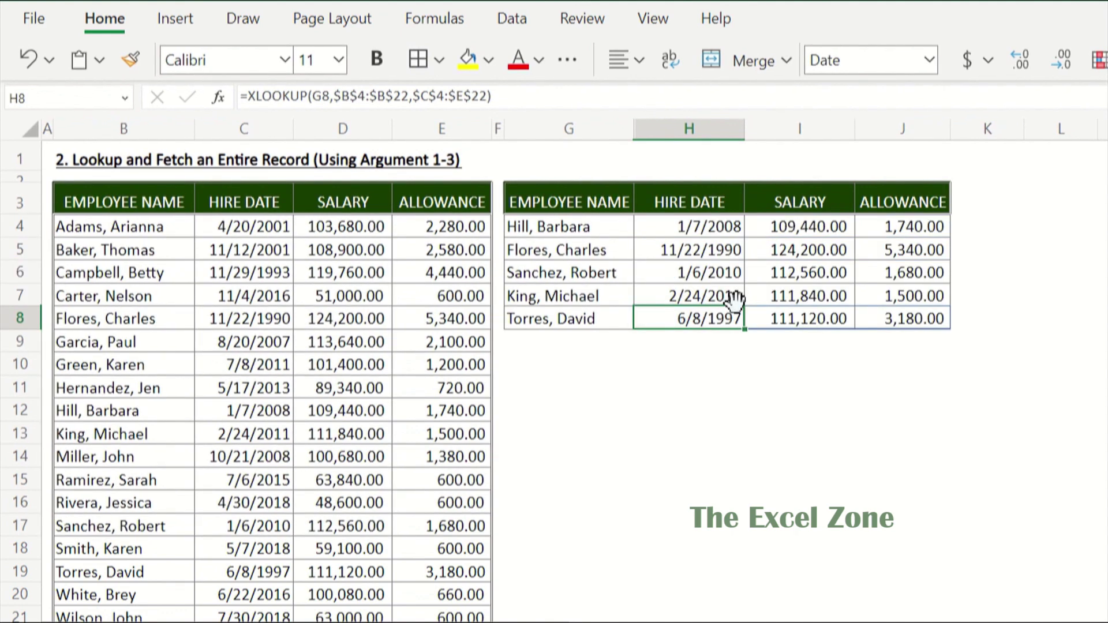
pyautogui.hotkey('ctrl', 'Up')
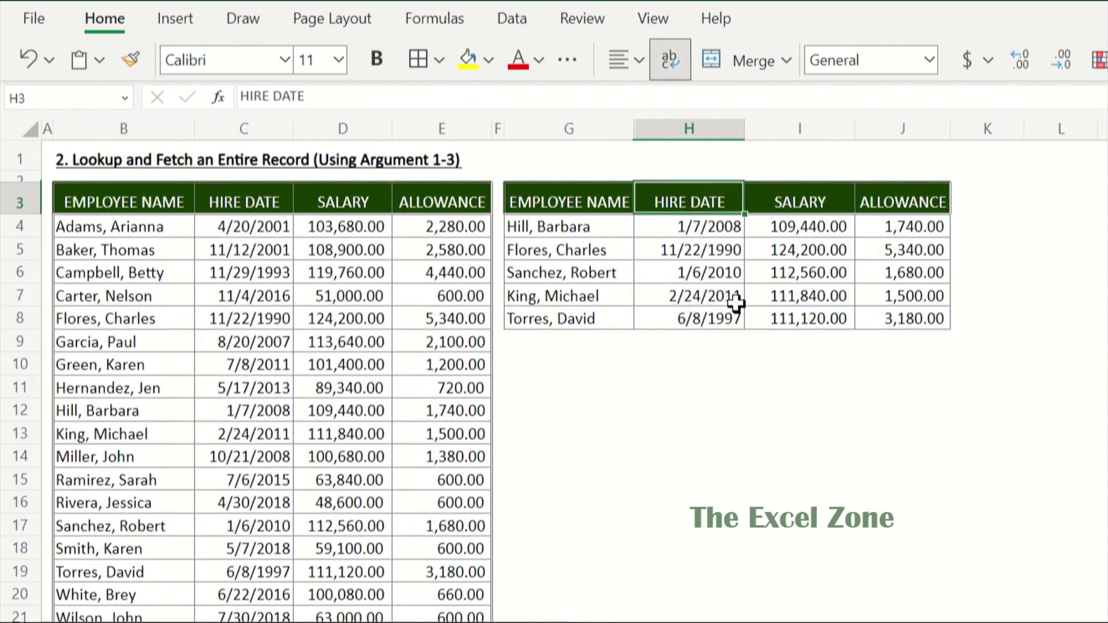
# Step: Inspect the formula behind the spilled salary and allowance cells I4:J8
pyautogui.press('Down')
pyautogui.press('Right')
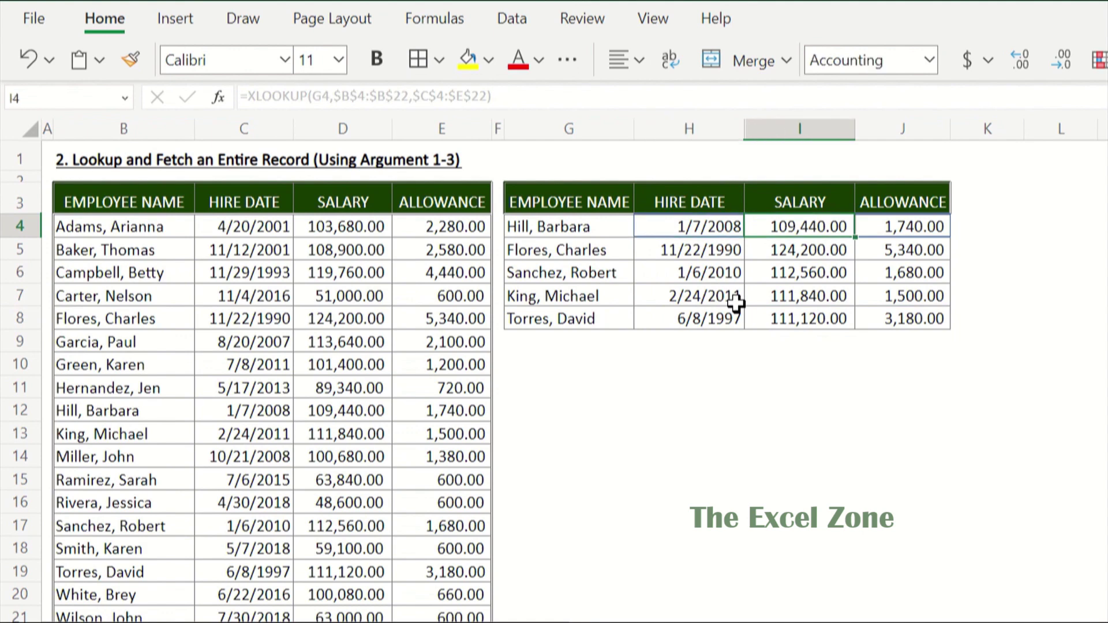
pyautogui.hotkey('shift', 'Right')
pyautogui.hotkey('ctrl', 'shift', 'Down')
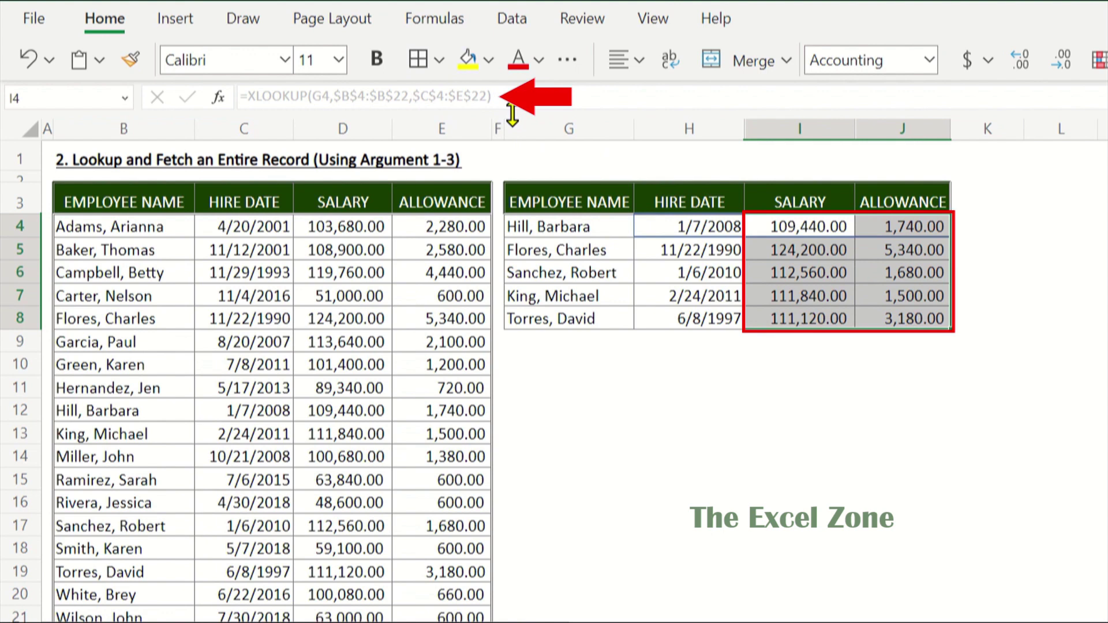
# Step: Delete the XLOOKUP formulas from the HIRE DATE cells H4:H8
pyautogui.click(703, 229)
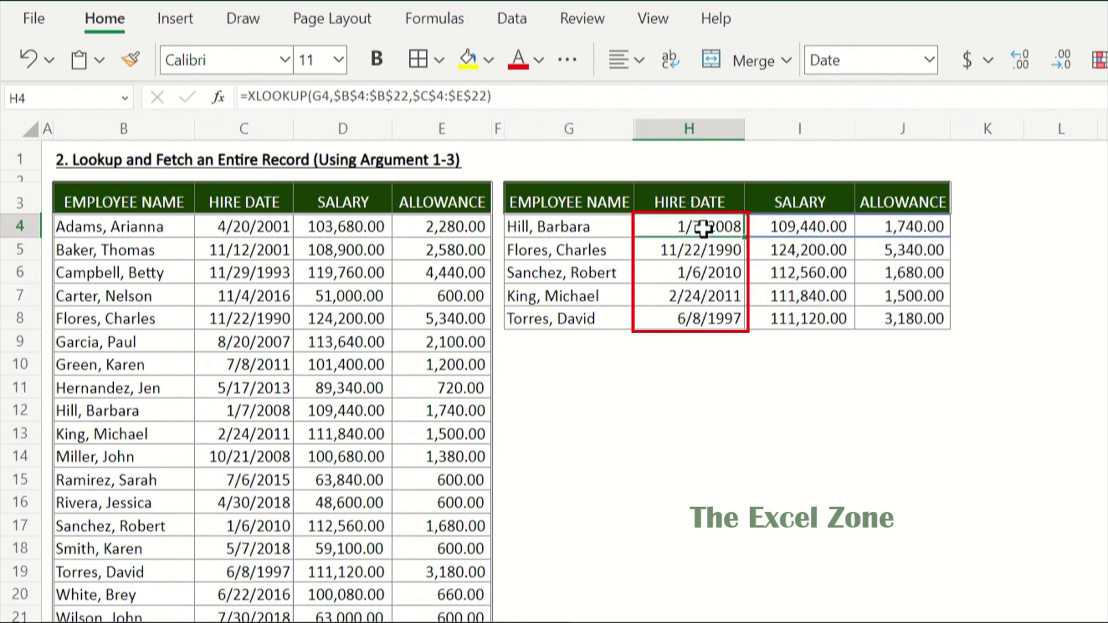
pyautogui.hotkey('ctrl', 'shift', 'Down')
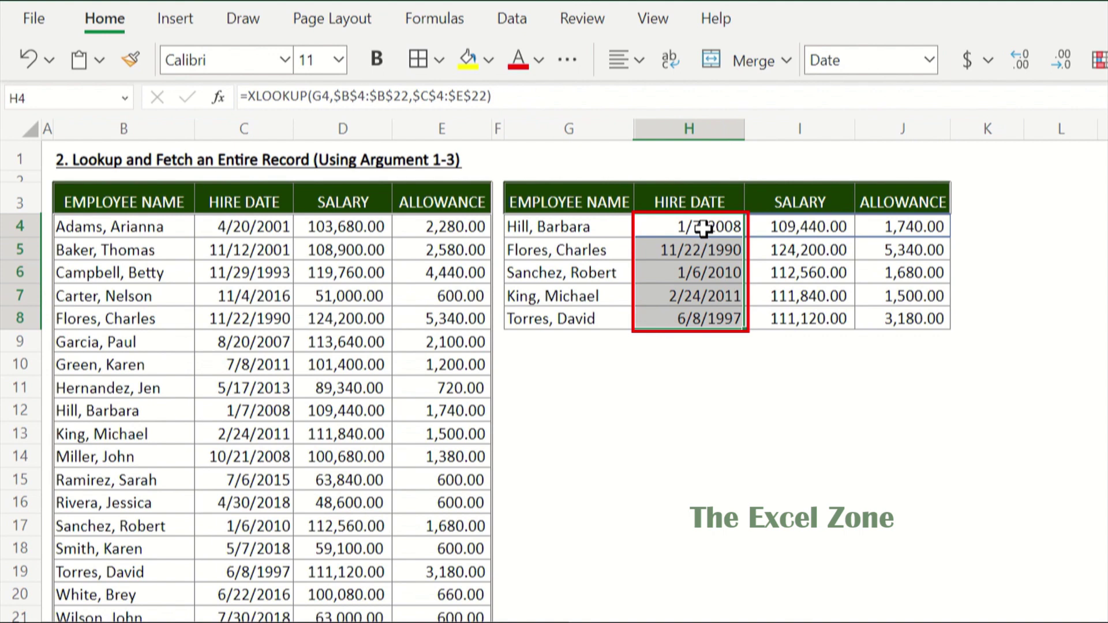
pyautogui.press('Delete')
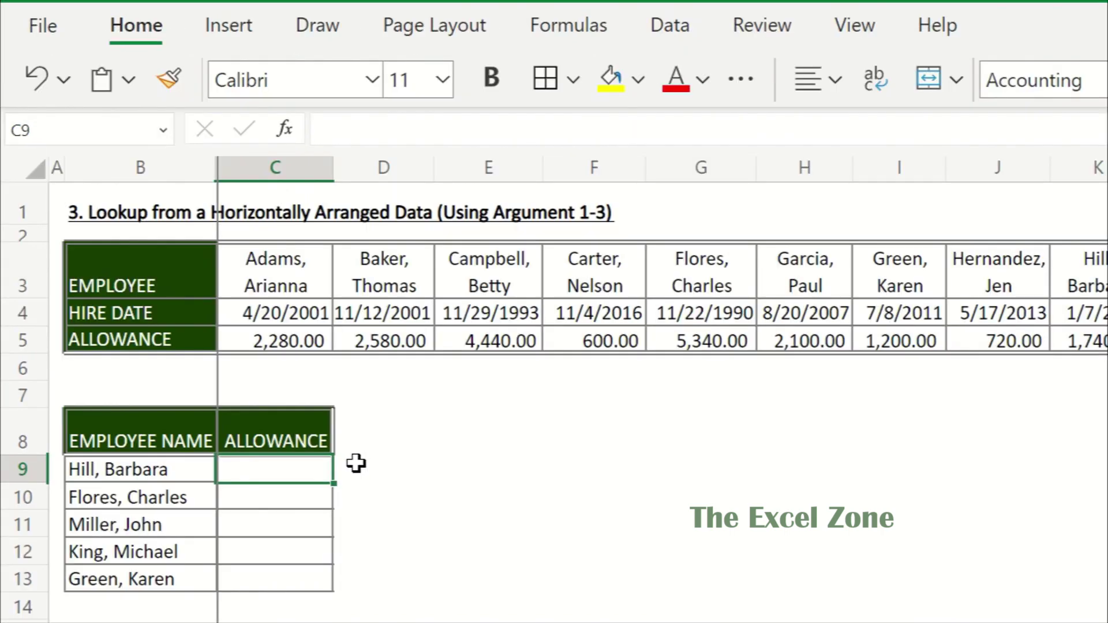
# Step: Start an XLOOKUP formula in C9 with B9 as the lookup value and $C$3:$U$3 as the lookup array
pyautogui.write('=XLOOKUP(')
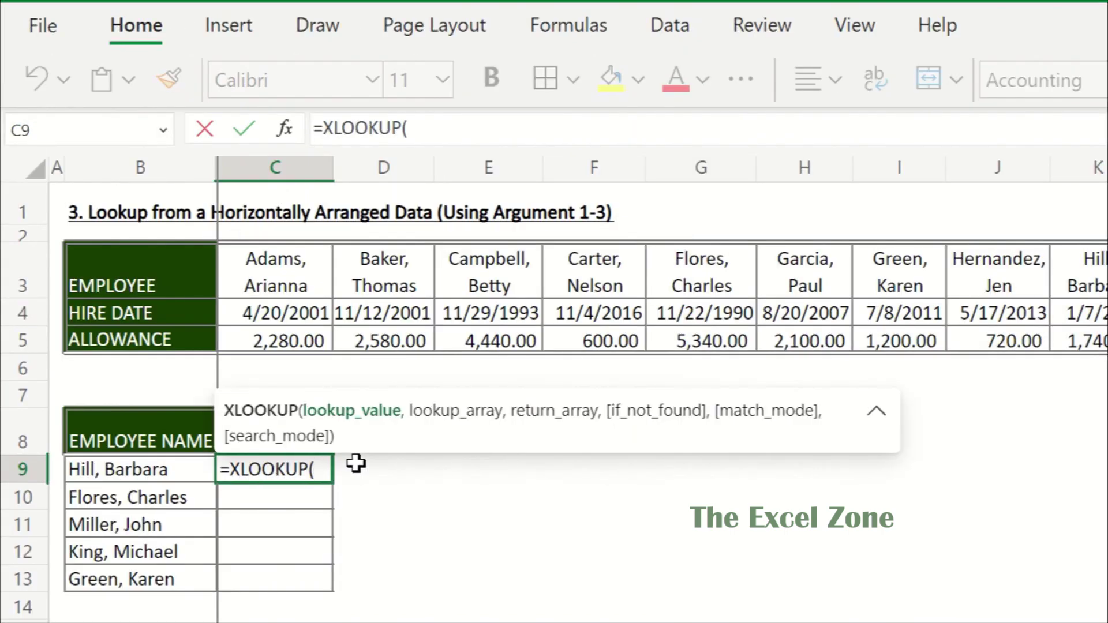
pyautogui.press('Left')
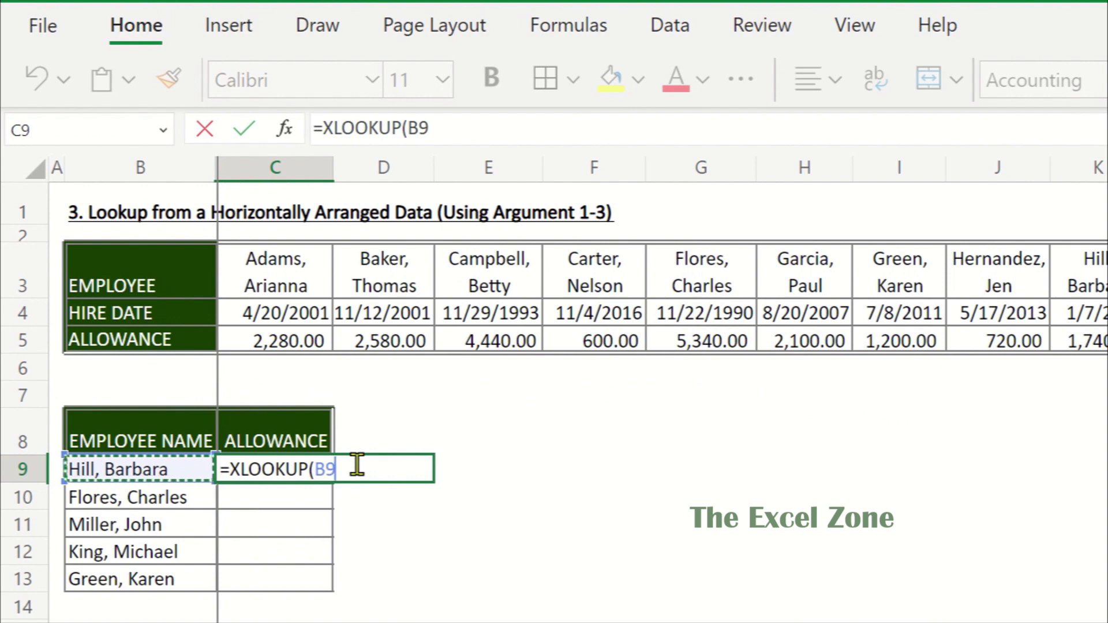
pyautogui.write(',')
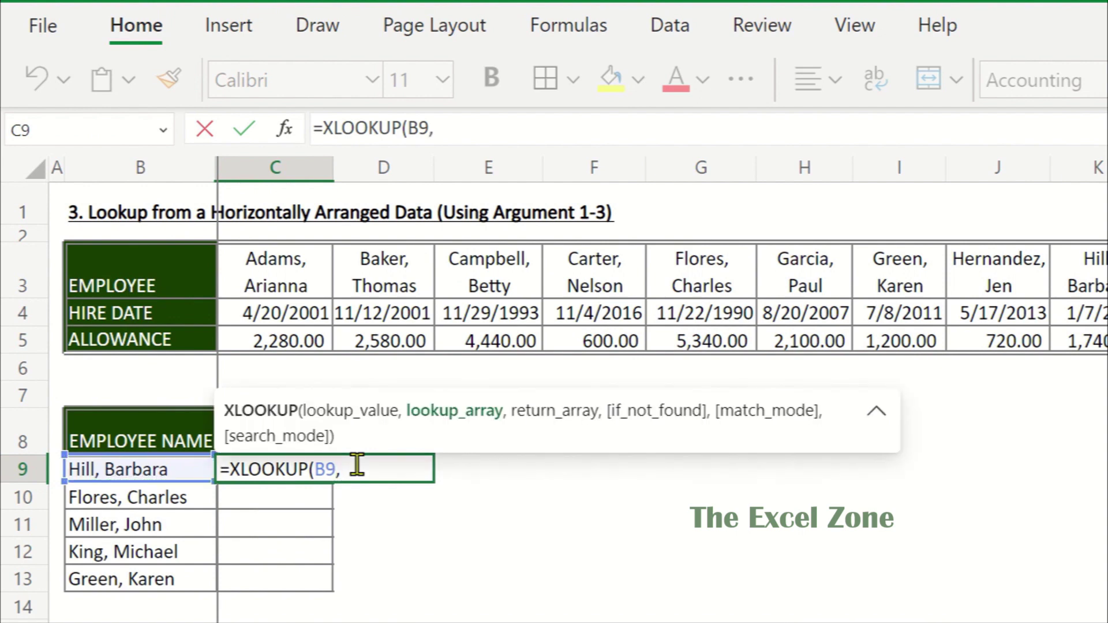
pyautogui.press('Up')
pyautogui.press('Up')
pyautogui.press('Up')
pyautogui.press('Up')
pyautogui.press('Up')
pyautogui.press('Up')
pyautogui.hotkey('ctrl', 'shift', 'Right')
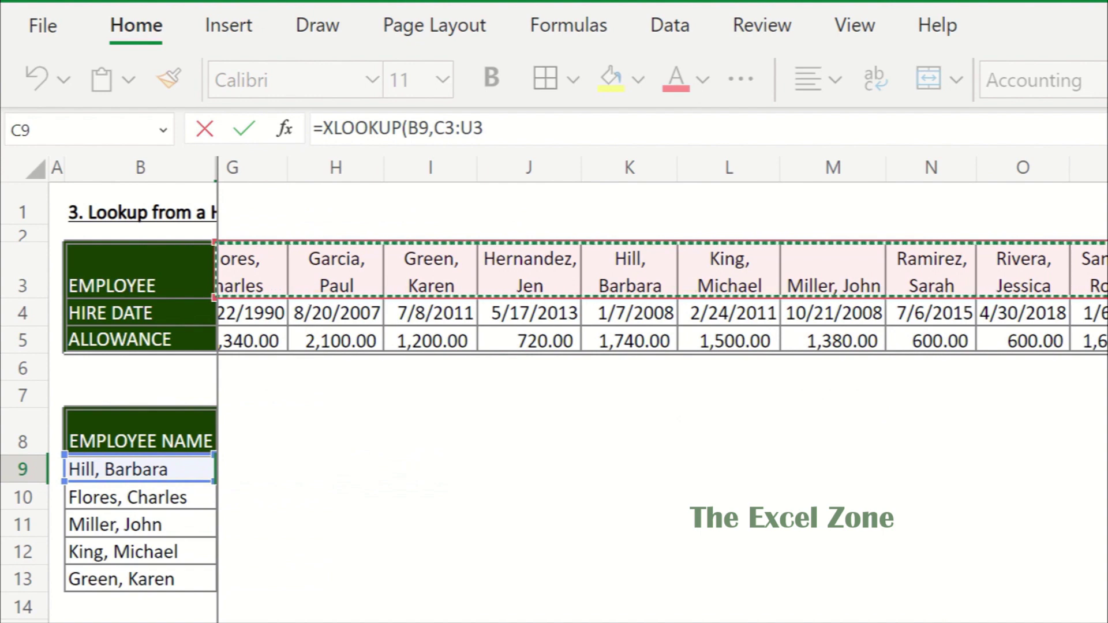
pyautogui.press('F4')
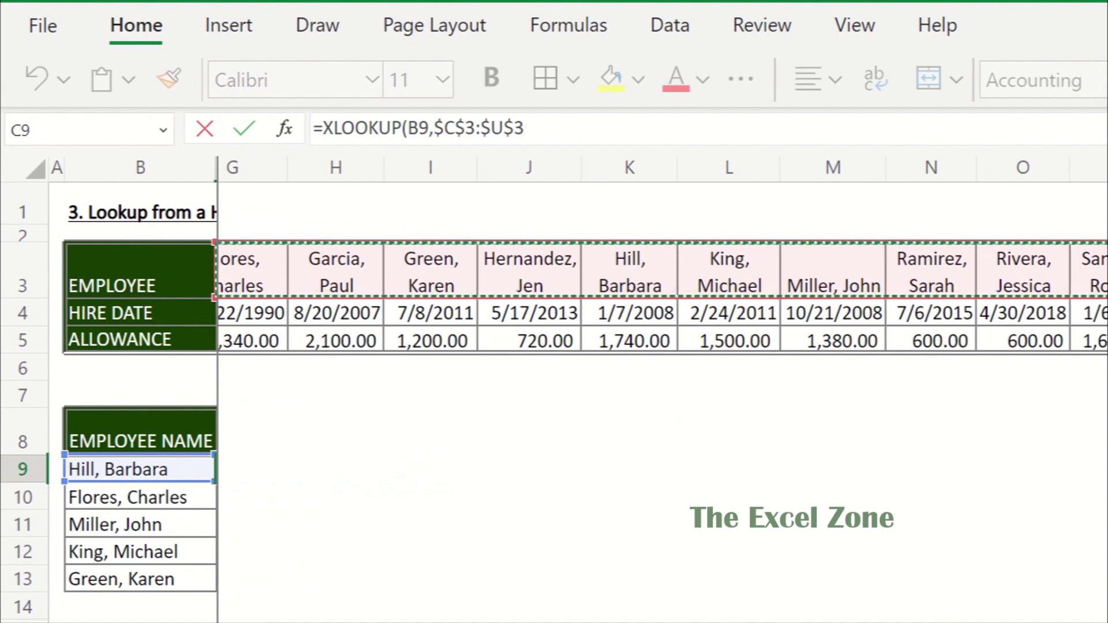
# Step: Complete the C9 formula with the allowance row $C$5:$U$5 as the return array
pyautogui.write(',')
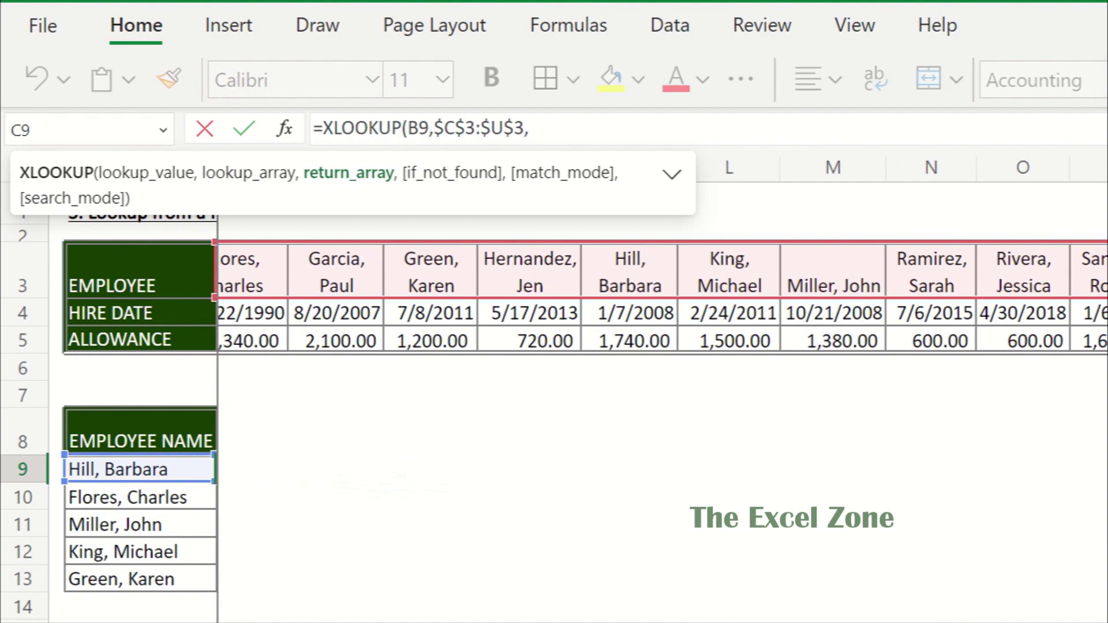
pyautogui.press('Up')
pyautogui.press('Up')
pyautogui.press('Up')
pyautogui.press('Up')
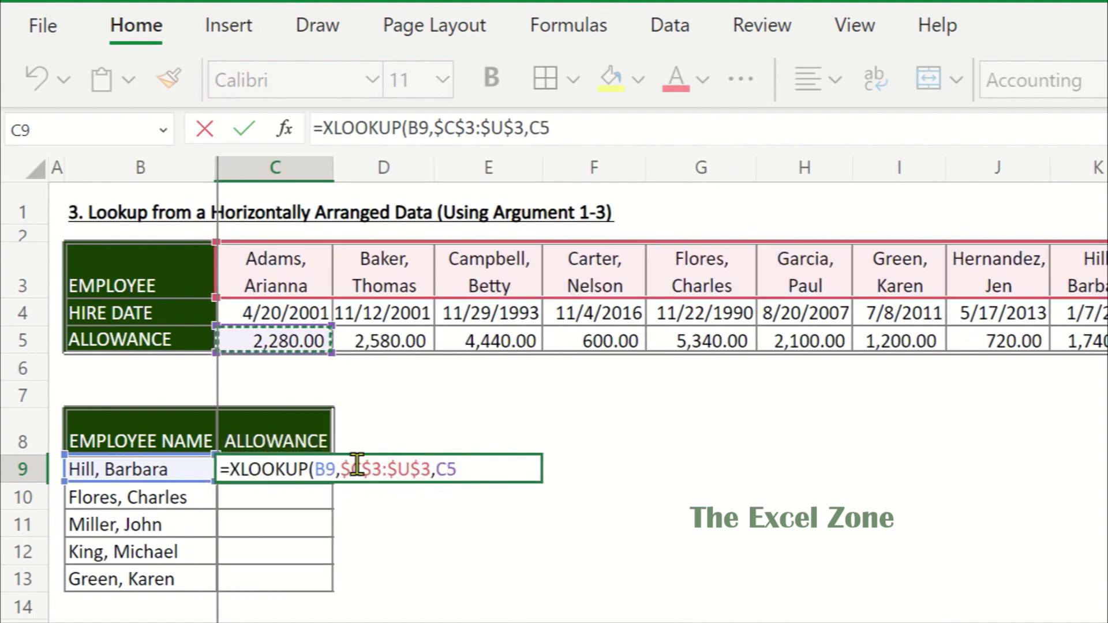
pyautogui.hotkey('ctrl', 'shift', 'Right')
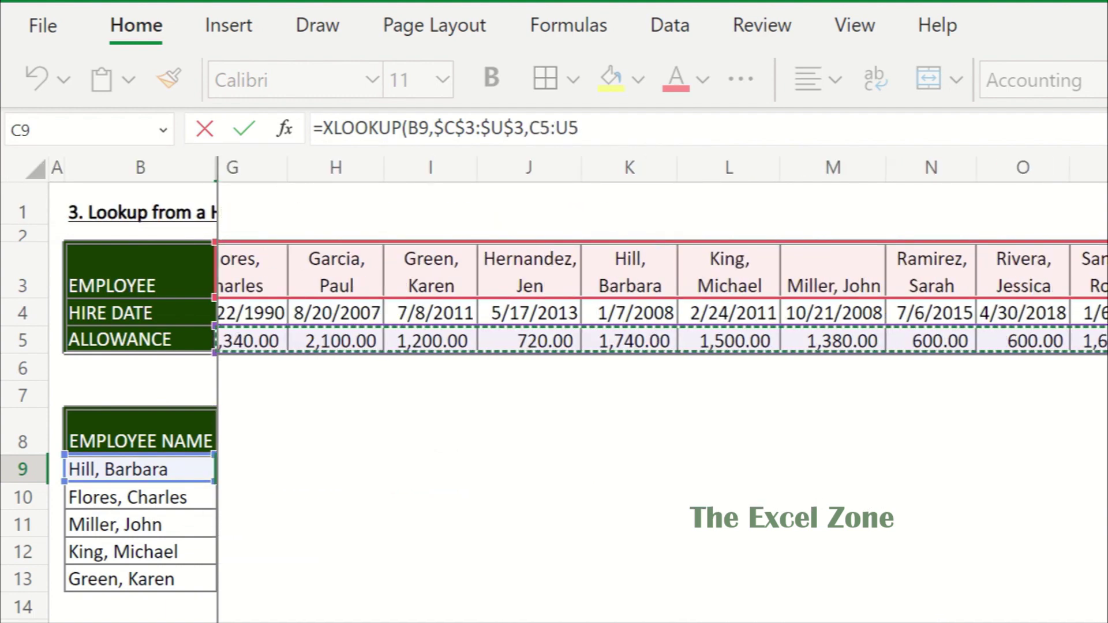
pyautogui.press('F4')
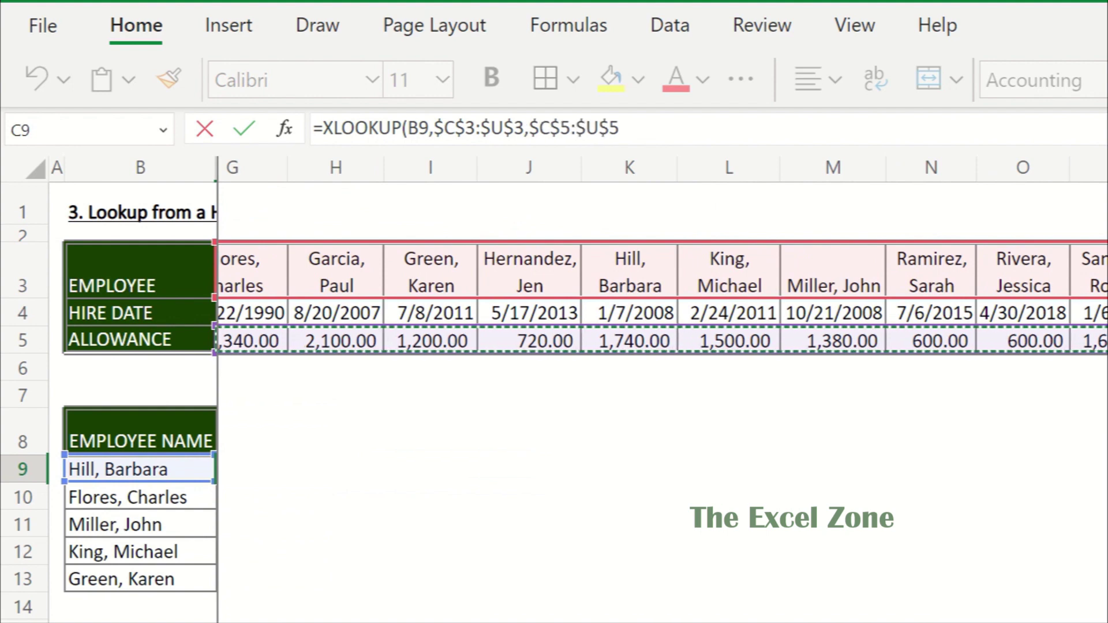
pyautogui.press('Return')
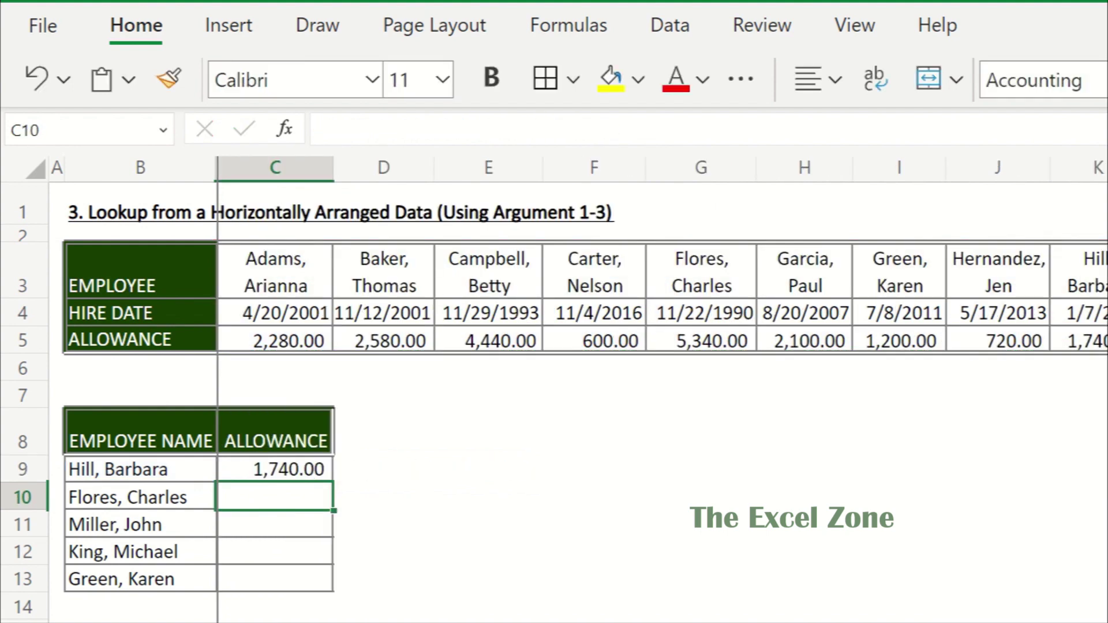
# Step: Copy the XLOOKUP formula from C9 down to C10:C13 for the remaining employees
pyautogui.press('Up')
pyautogui.doubleClick(334, 483)
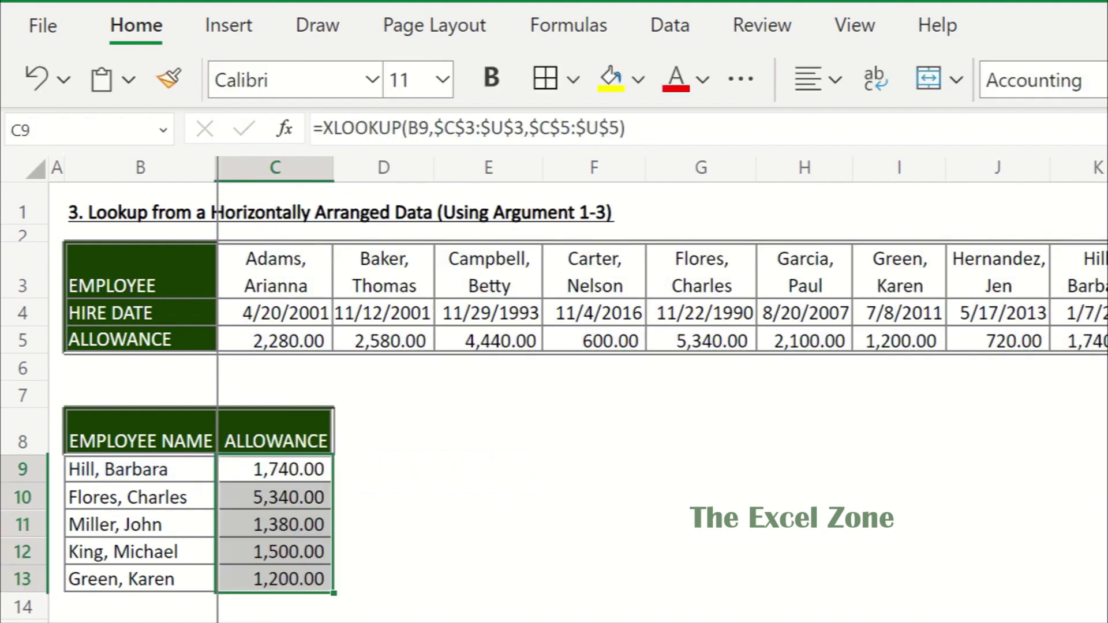
pyautogui.click(364, 551)
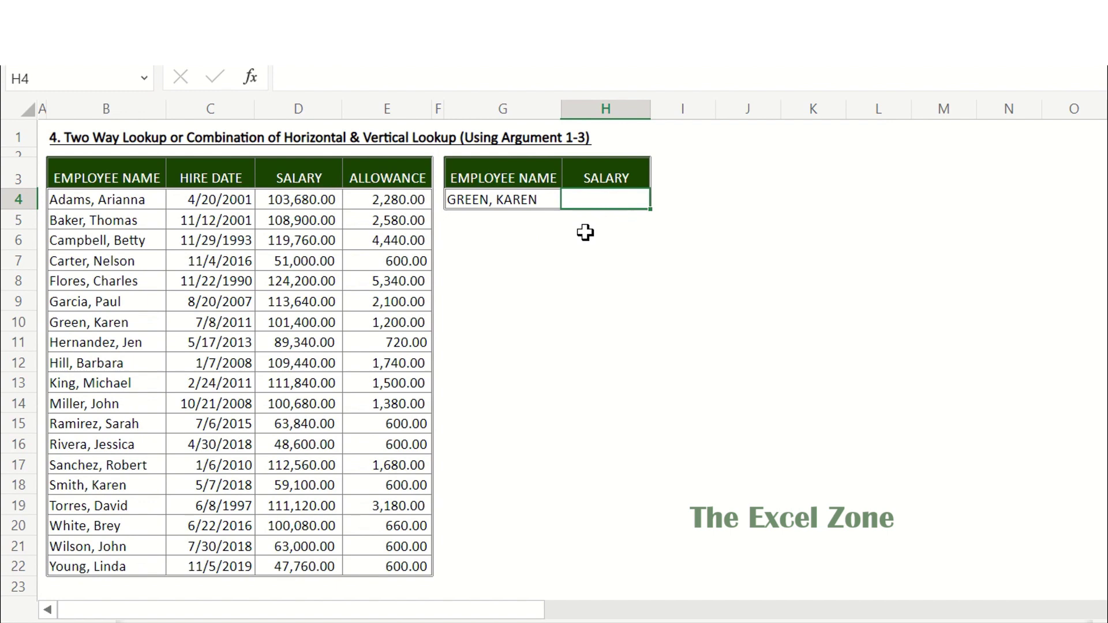
# Step: Start an XLOOKUP formula in H4 with H3 as the lookup value and the headers C3:E3 as the lookup array
pyautogui.write('=xlook')
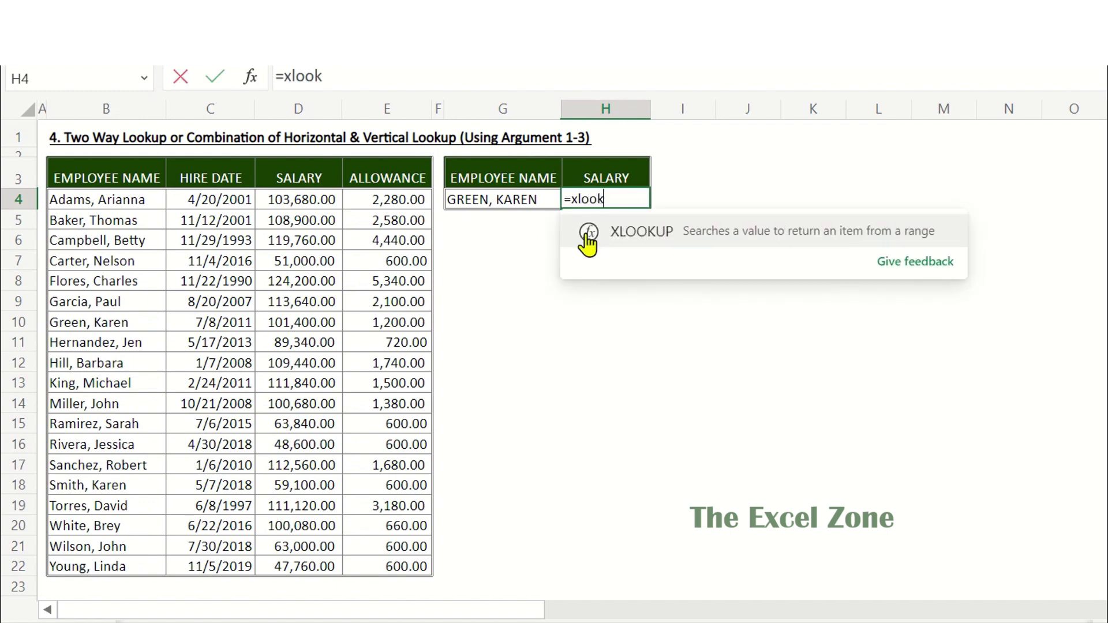
pyautogui.doubleClick(587, 234)
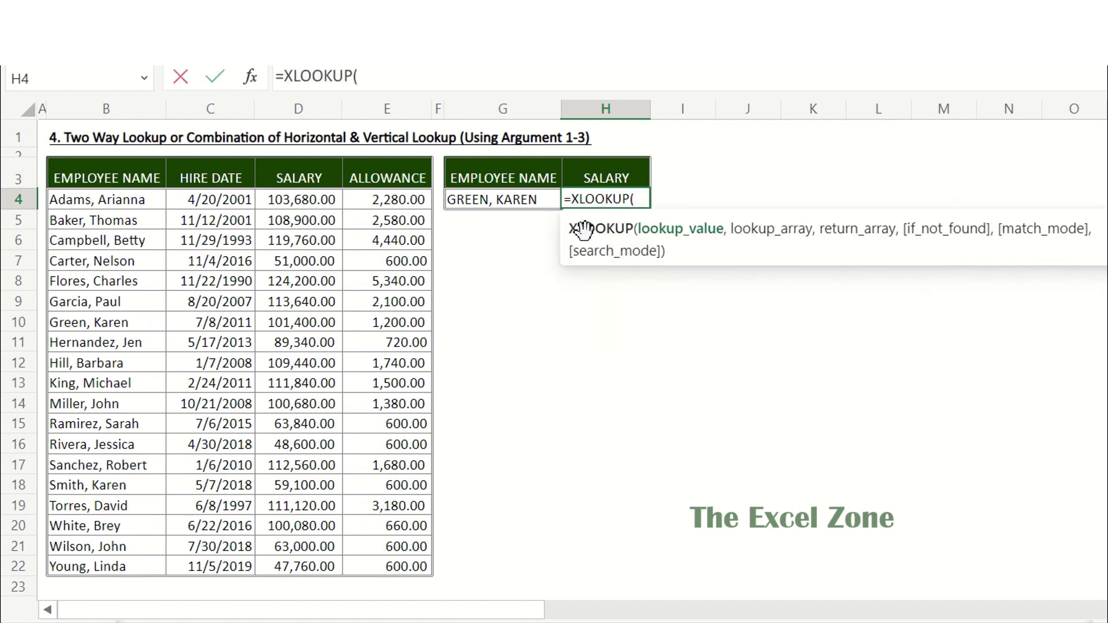
pyautogui.click(612, 178)
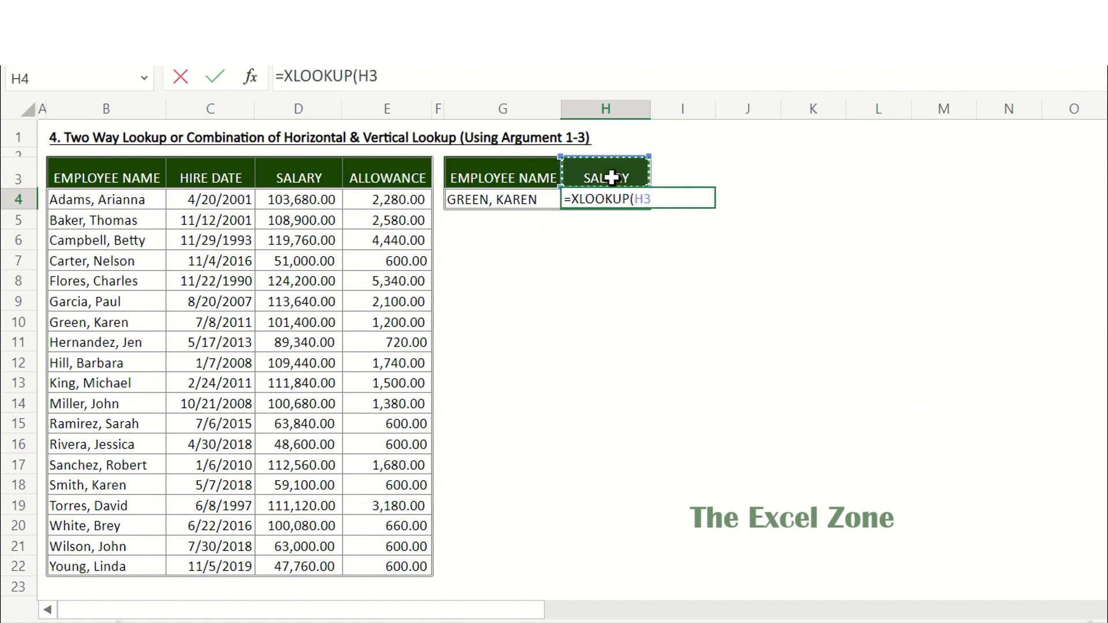
pyautogui.write(',')
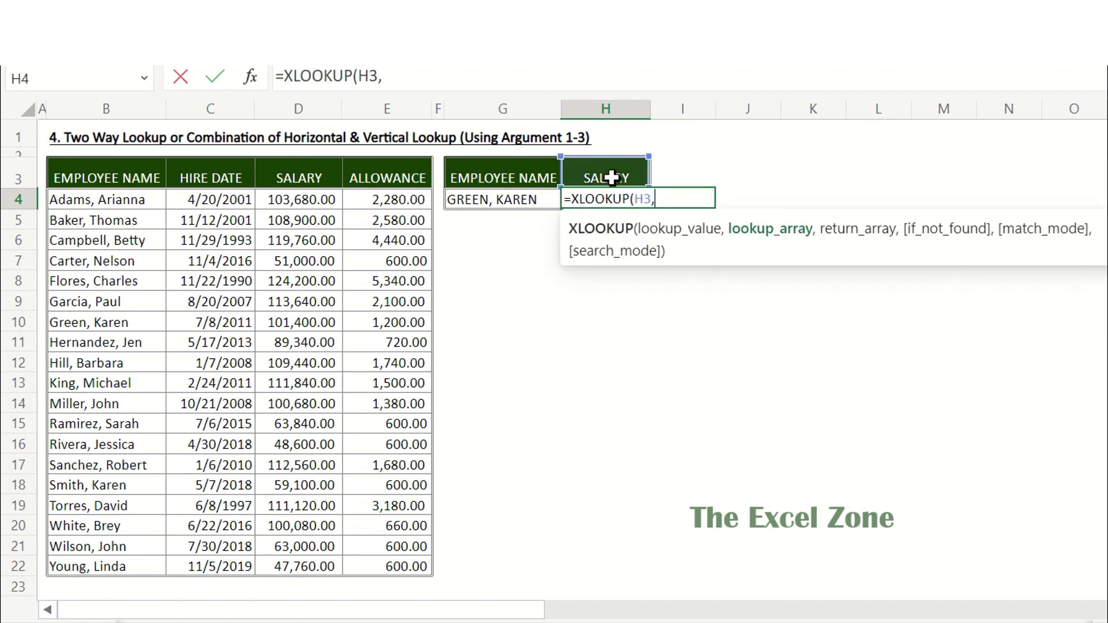
pyautogui.click(233, 177)
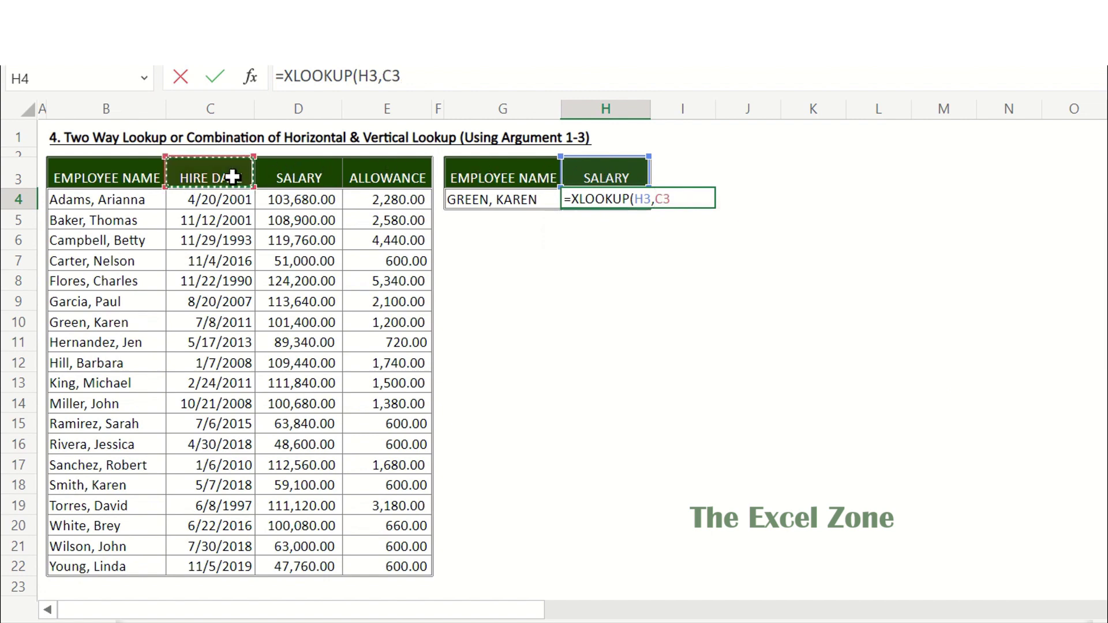
pyautogui.hotkey('shift', 'Right')
pyautogui.hotkey('shift', 'Right')
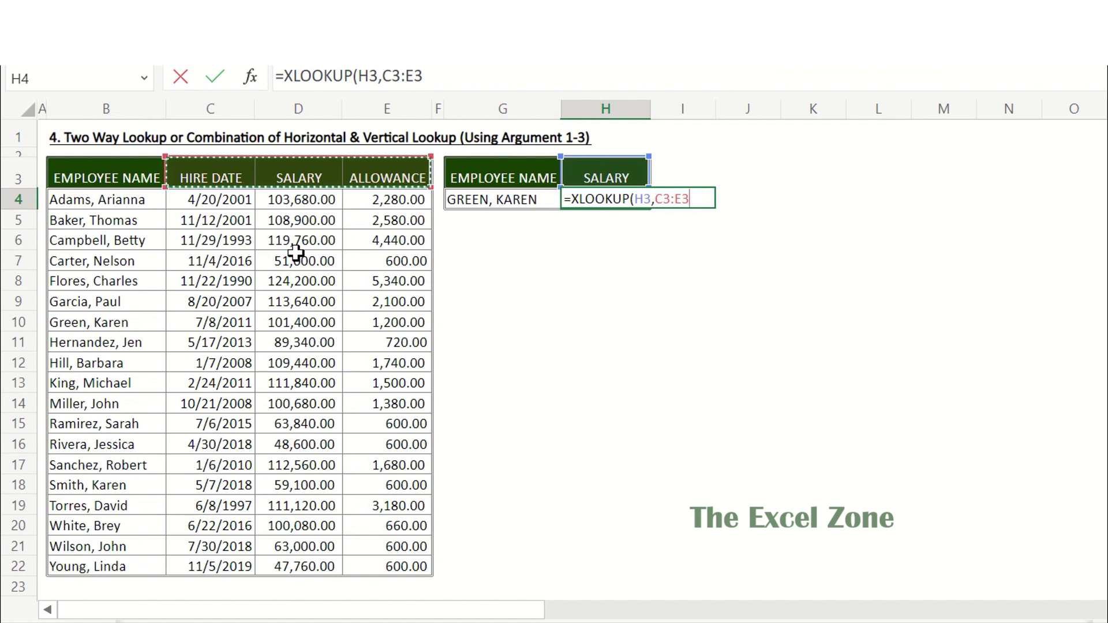
pyautogui.write(',')
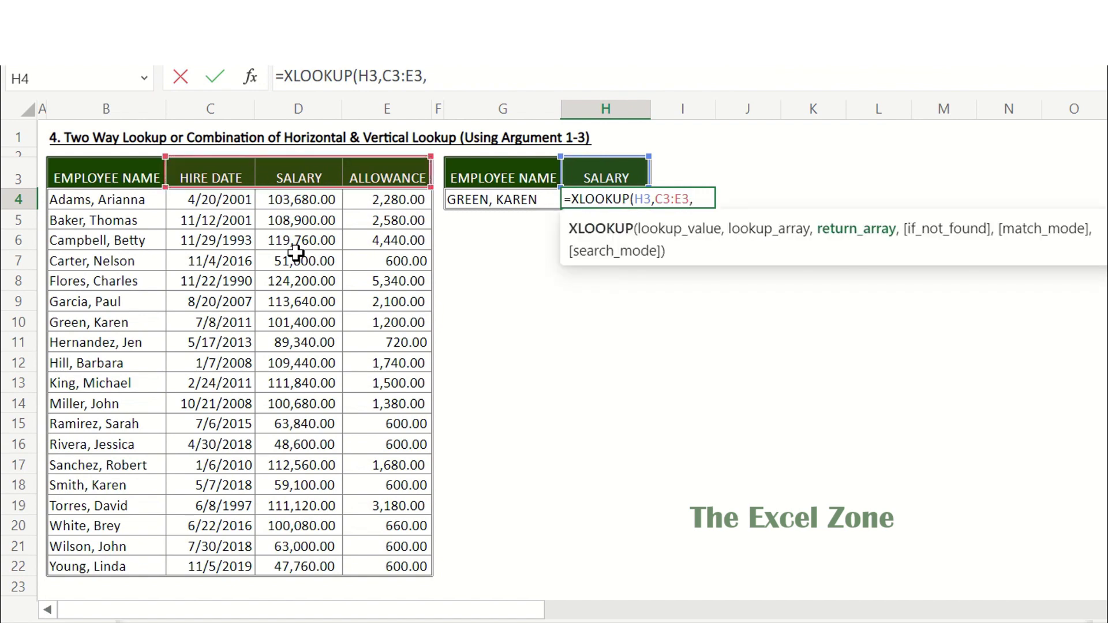
# Step: Nest a second XLOOKUP as the return array, with G4 as its lookup value and B4:B22 as its lookup array
pyautogui.write('xlook')
pyautogui.press('Tab')
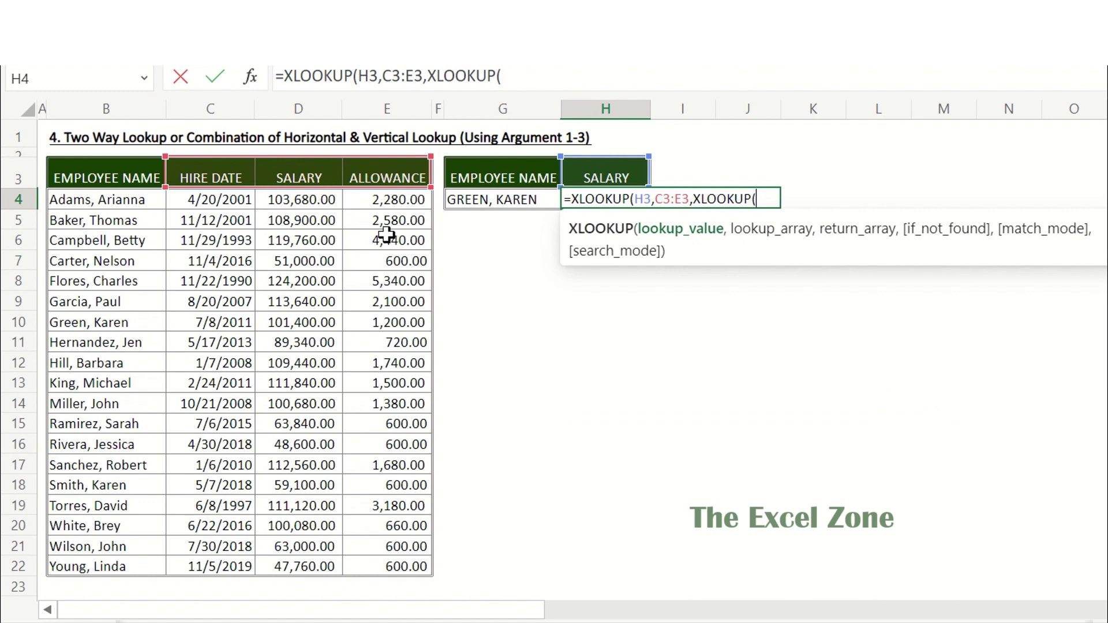
pyautogui.click(491, 200)
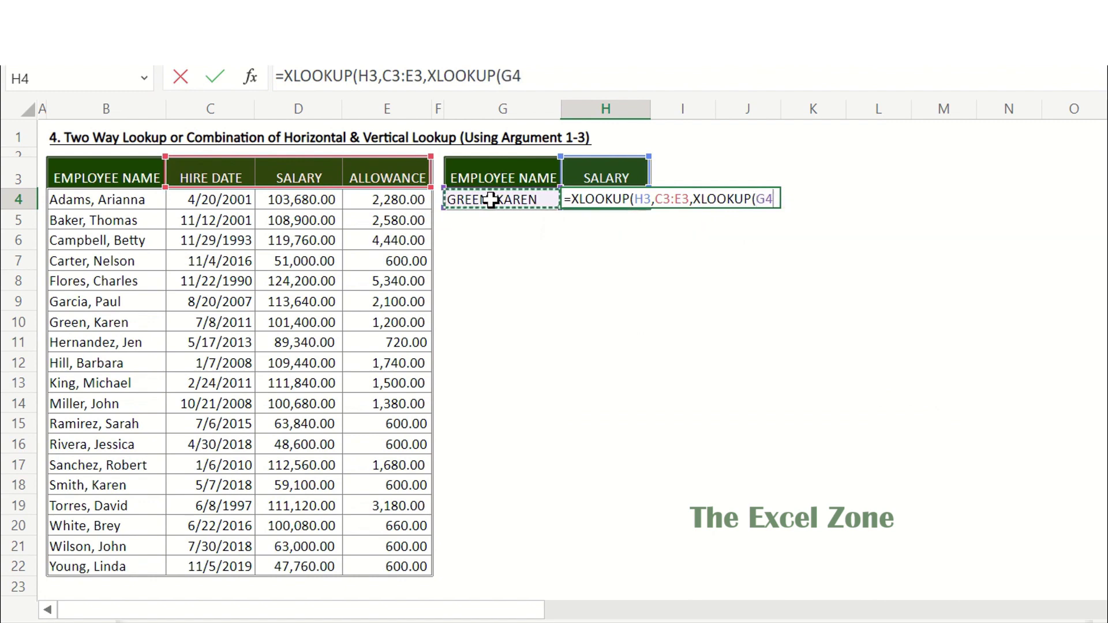
pyautogui.write(',')
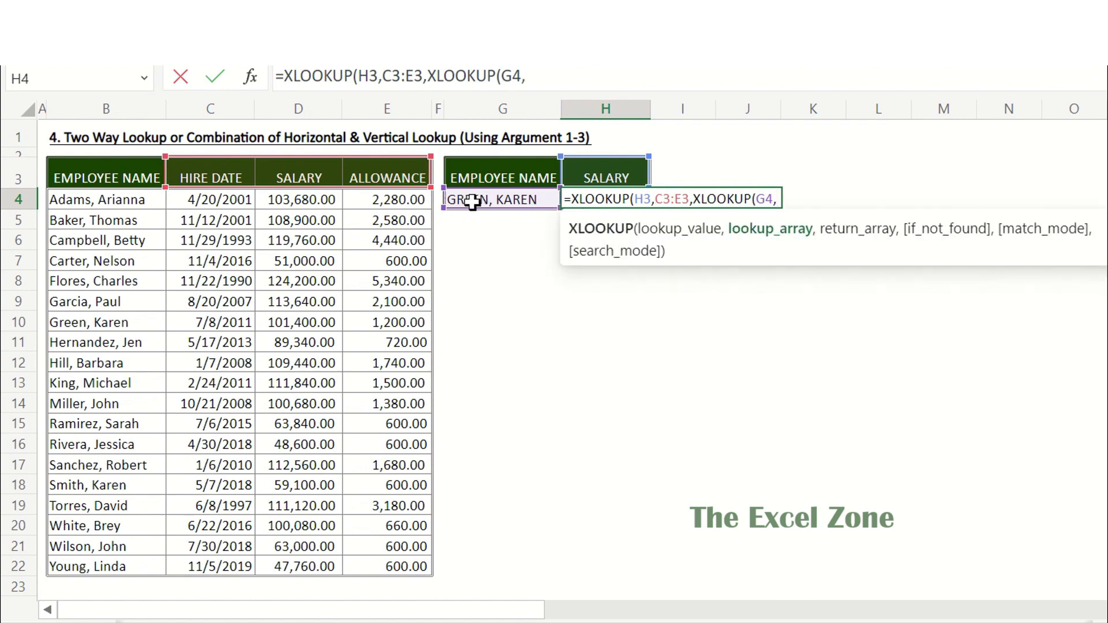
pyautogui.click(130, 202)
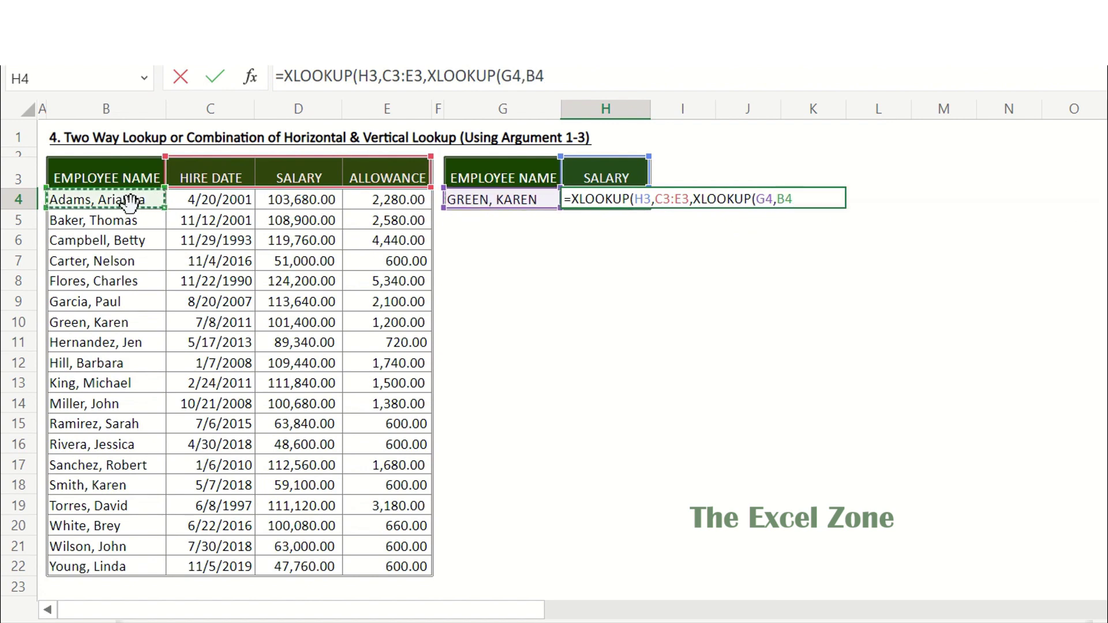
pyautogui.hotkey('ctrl', 'shift', 'Down')
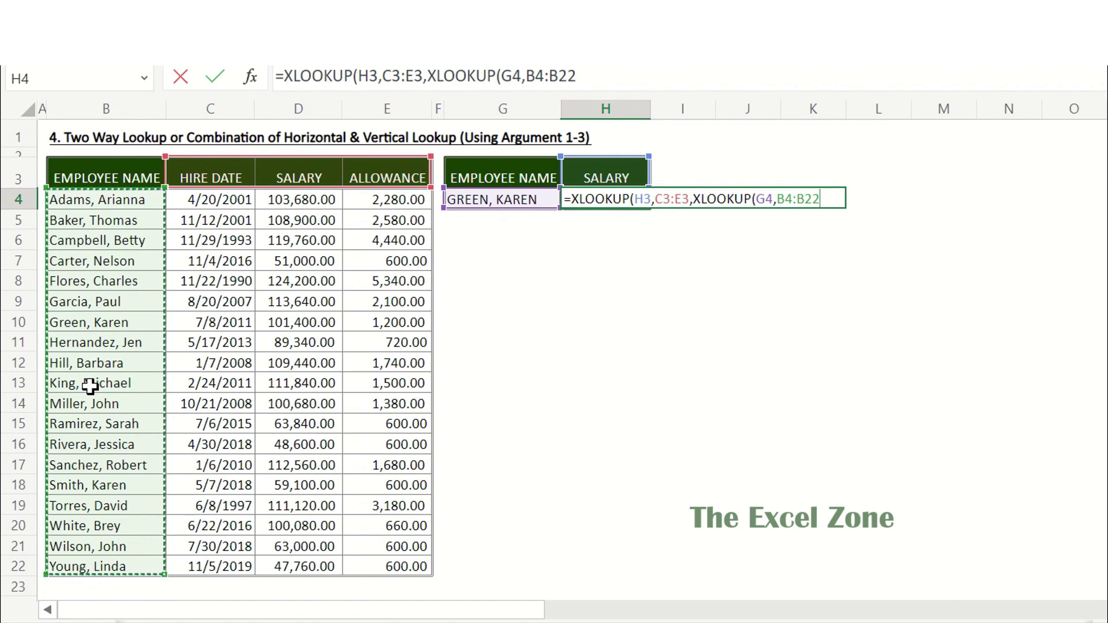
pyautogui.write(',')
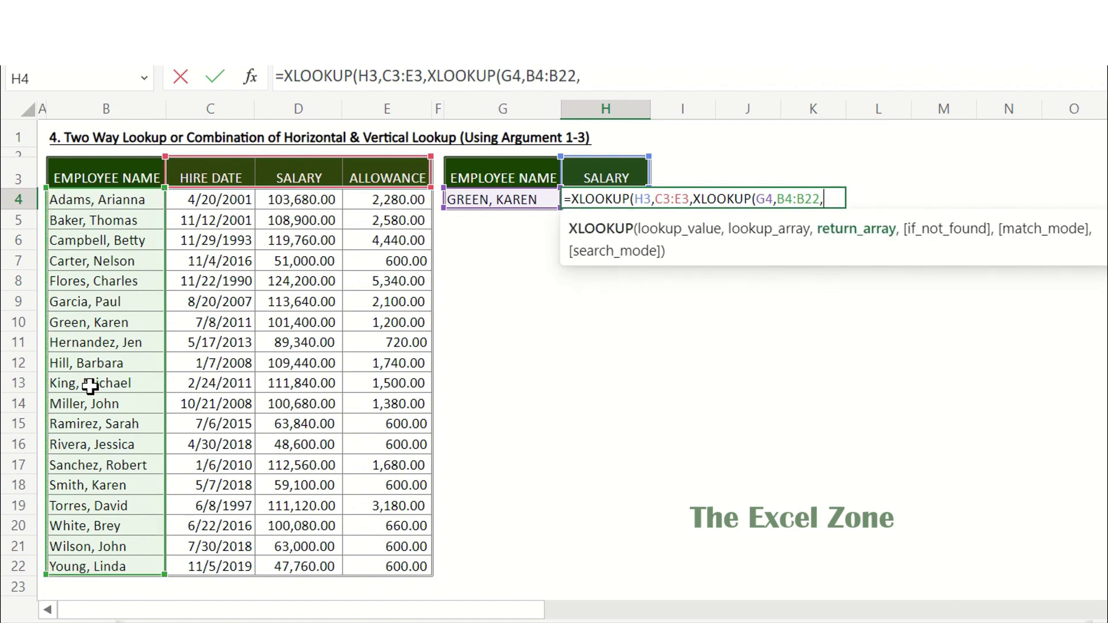
# Step: Complete the nested XLOOKUP in H4 with C4:E22 as its return array and close both functions
pyautogui.click(212, 198)
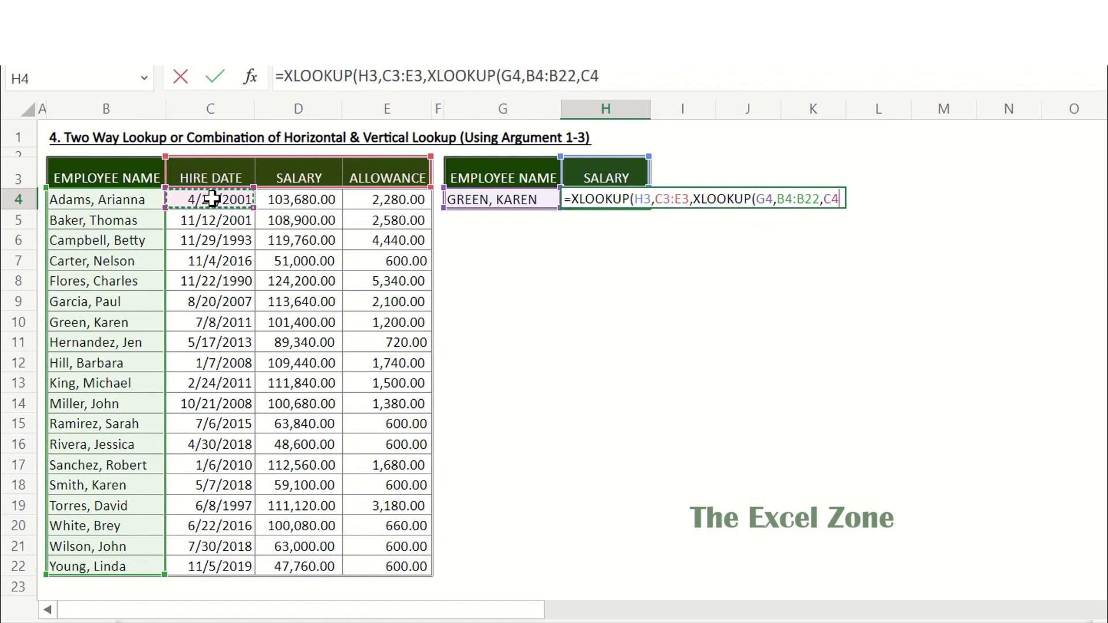
pyautogui.hotkey('ctrl', 'shift', 'Right')
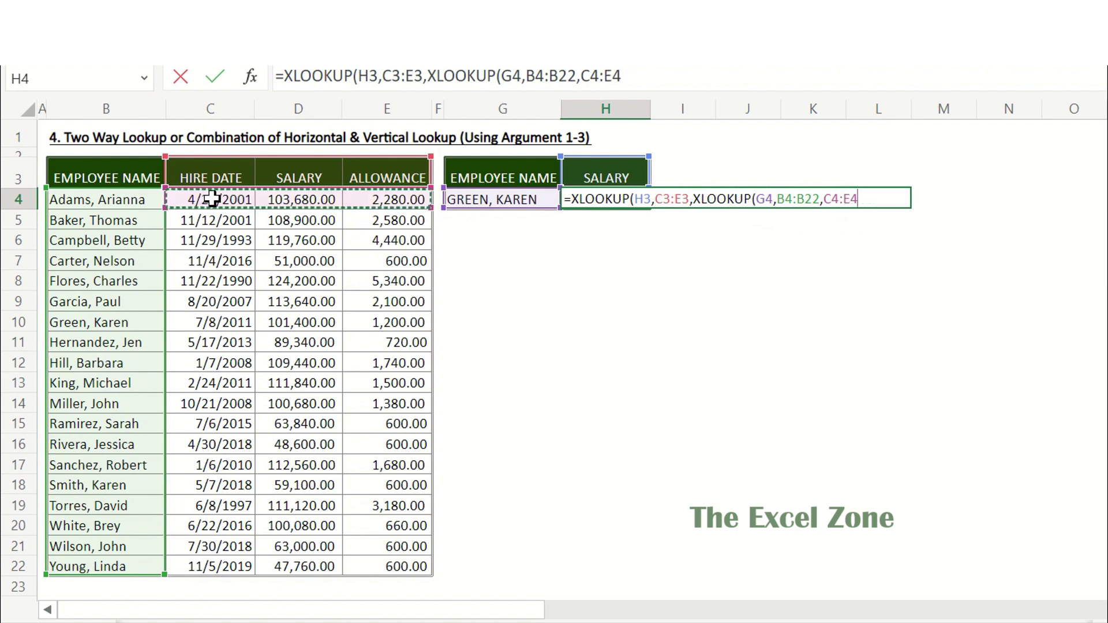
pyautogui.hotkey('ctrl', 'shift', 'Down')
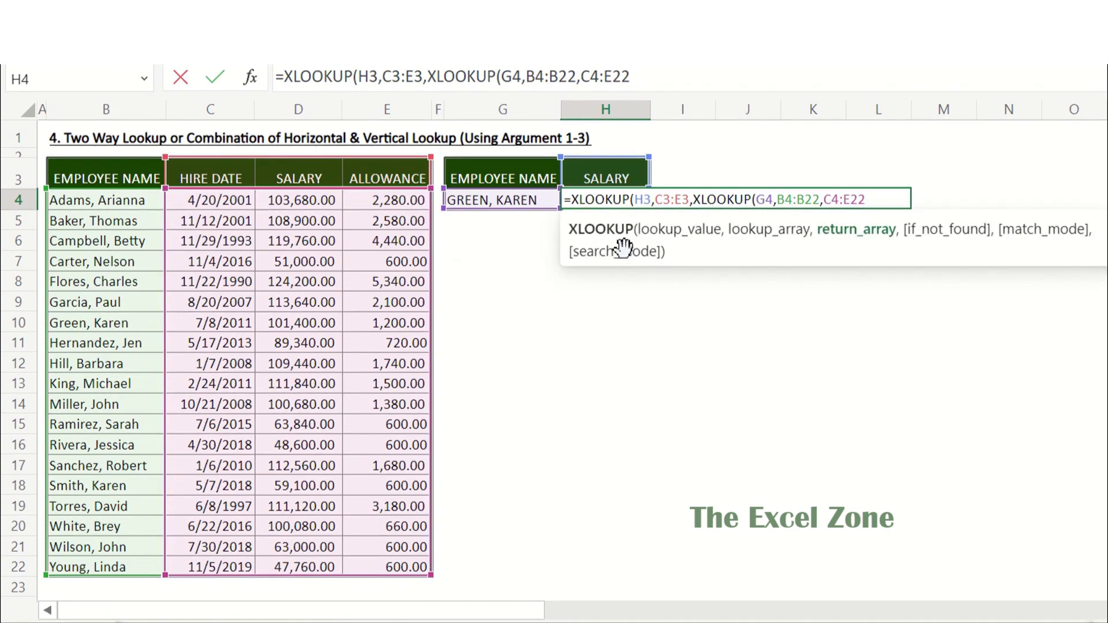
pyautogui.write('))')
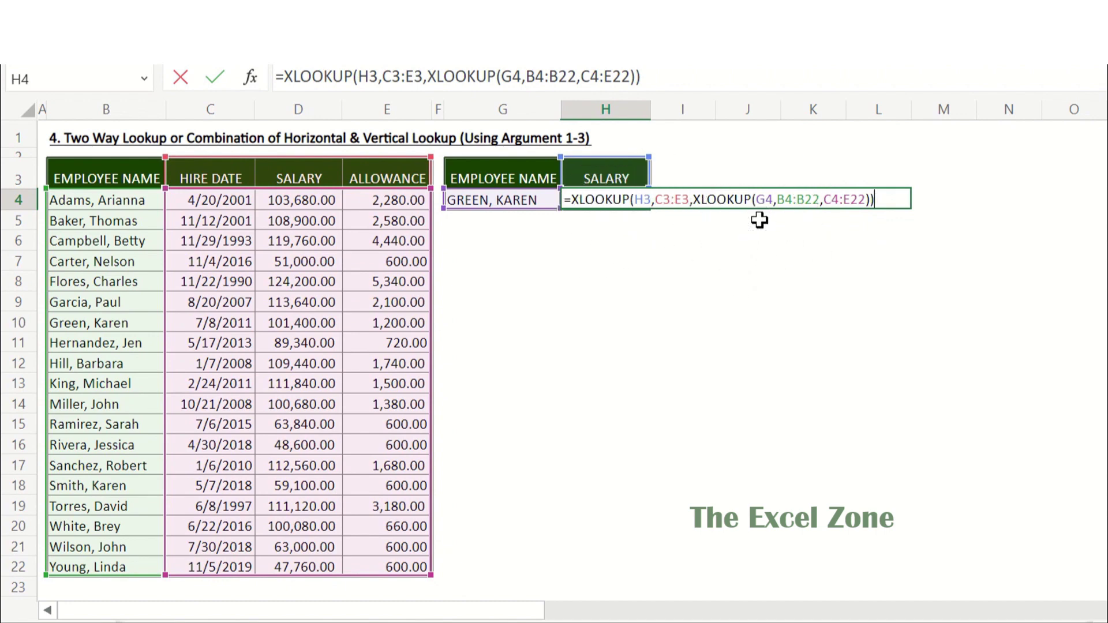
pyautogui.press('Return')
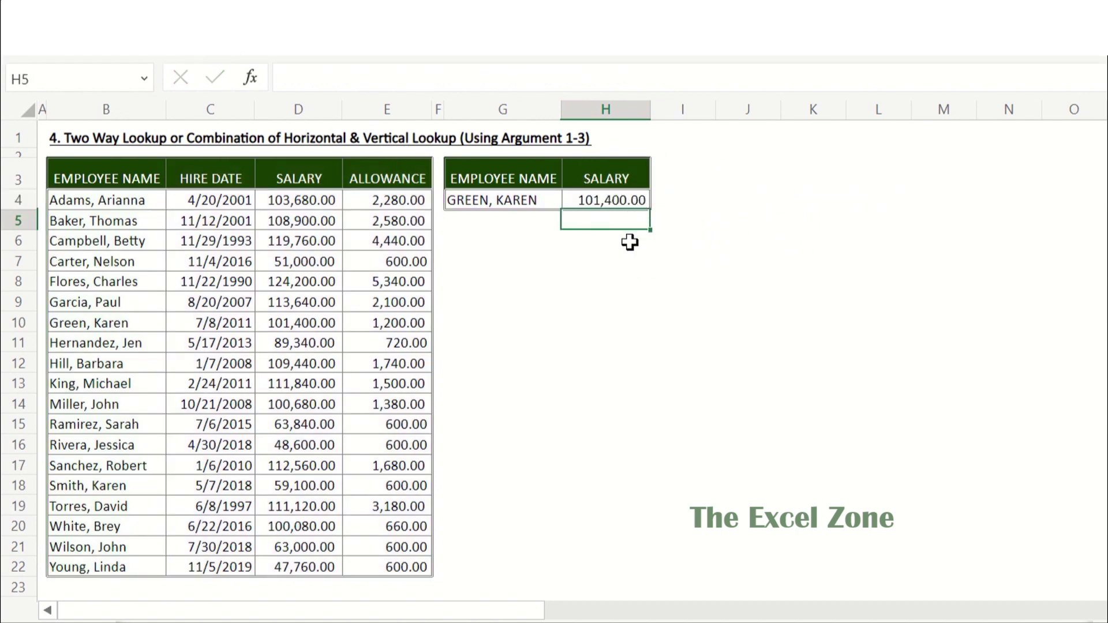
# Step: Change the lookup header in H3 to ALLOWANCE
pyautogui.press('Up')
pyautogui.press('Up')
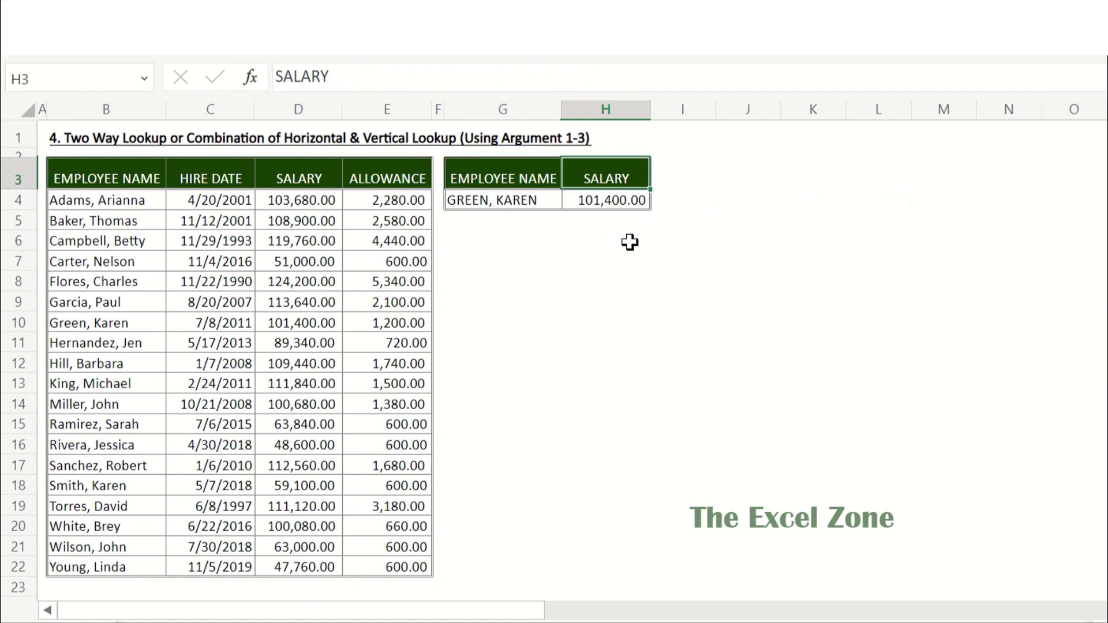
pyautogui.write('ALLOWANCE')
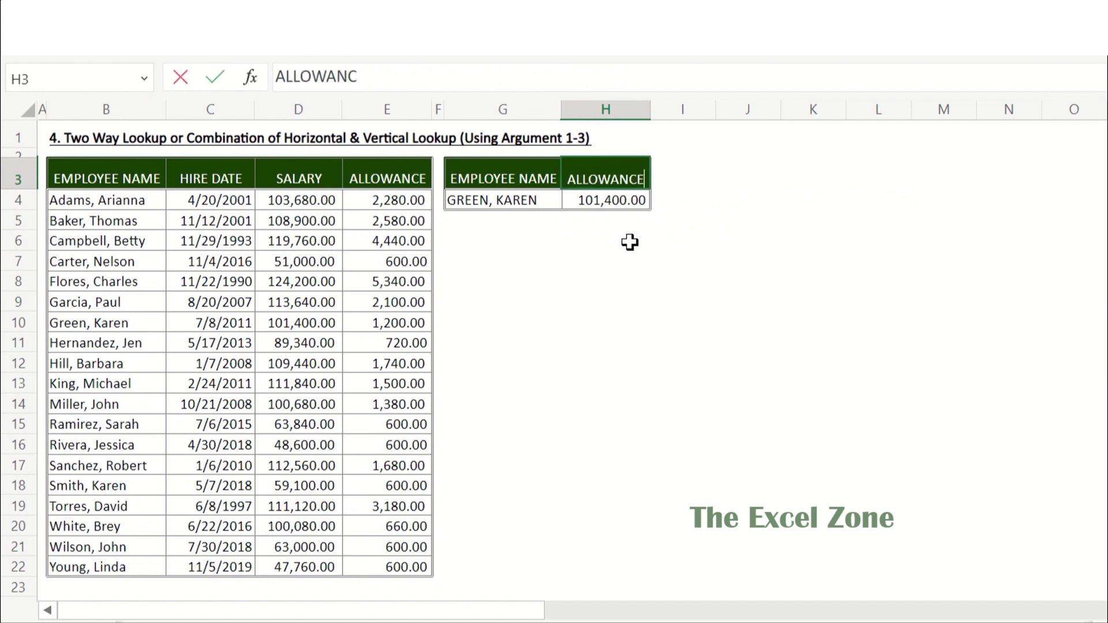
pyautogui.press('Return')
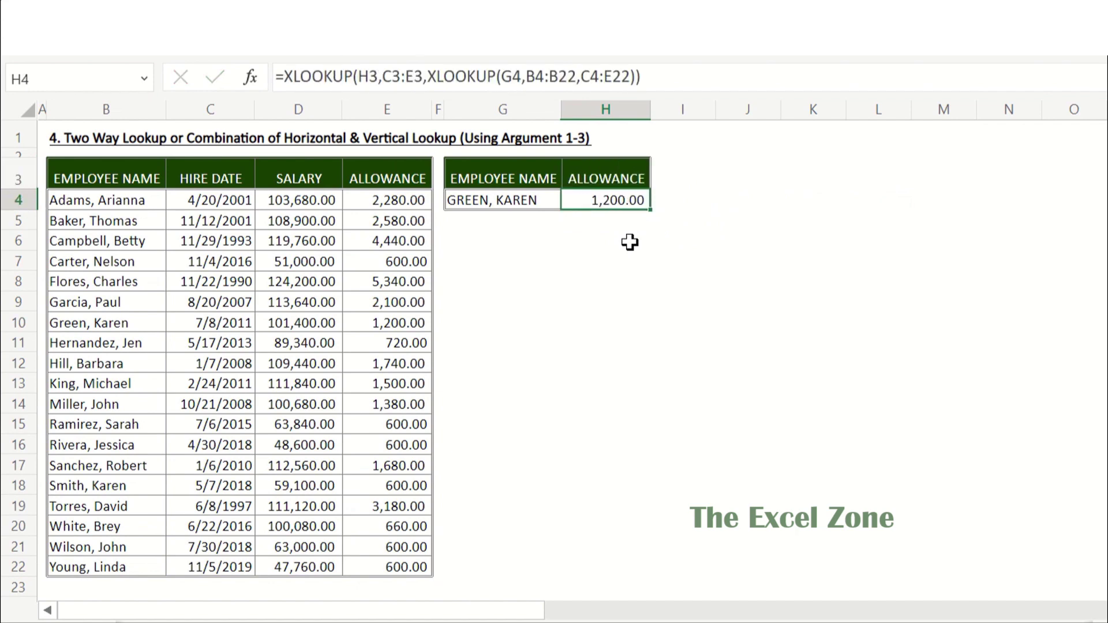
# Step: Replace the lookup name in G4 with the name of the employee listed in B13, in capitals
pyautogui.press('Left')
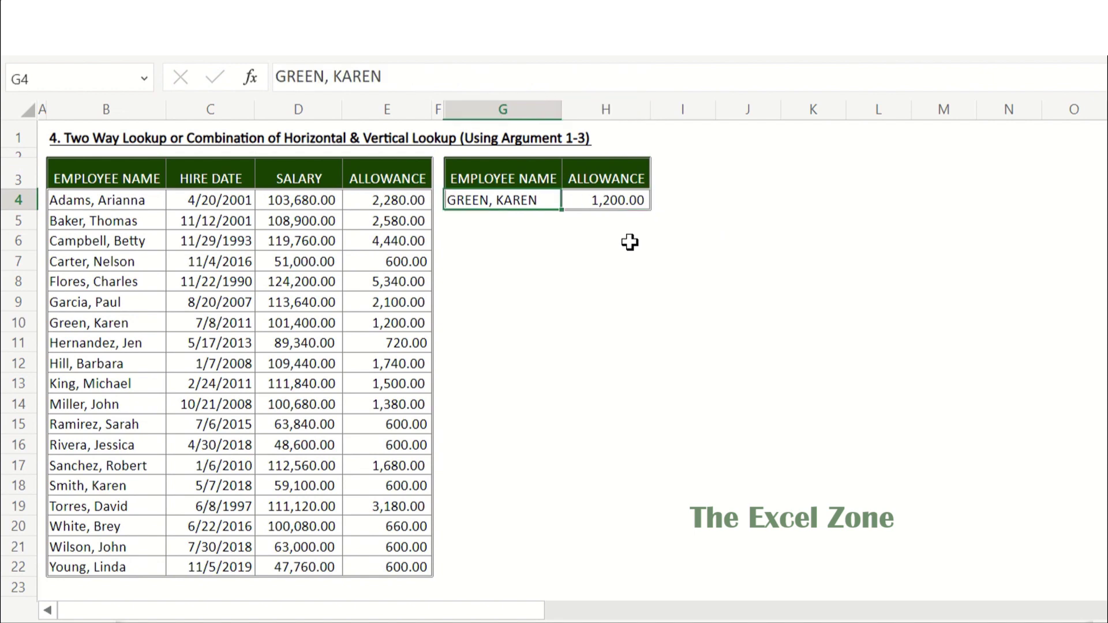
pyautogui.write('KING')
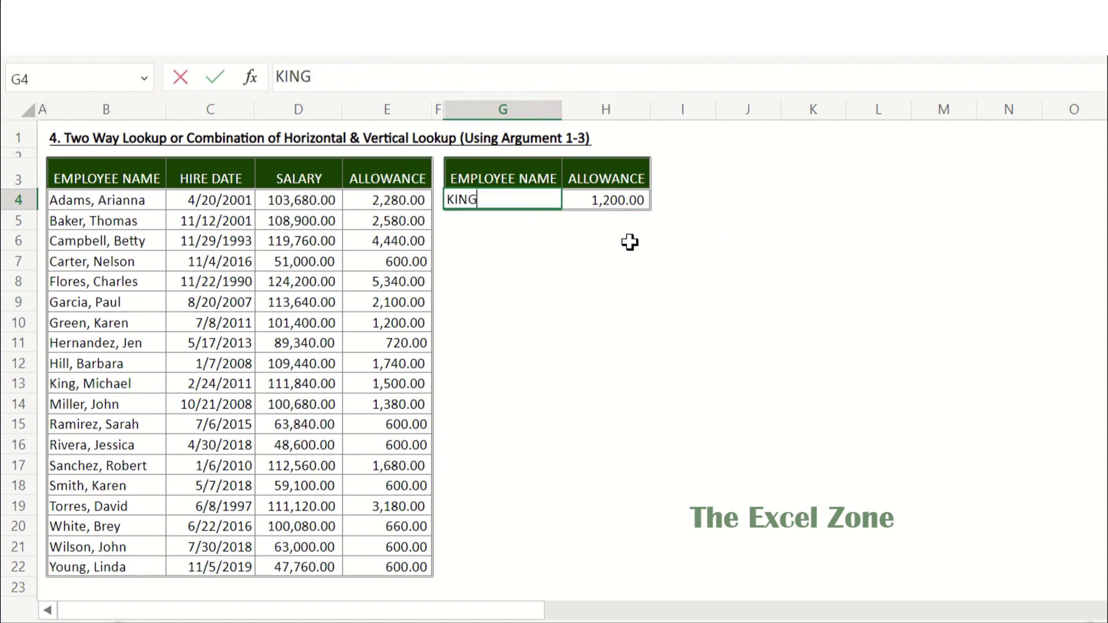
pyautogui.write(', MICHAEL')
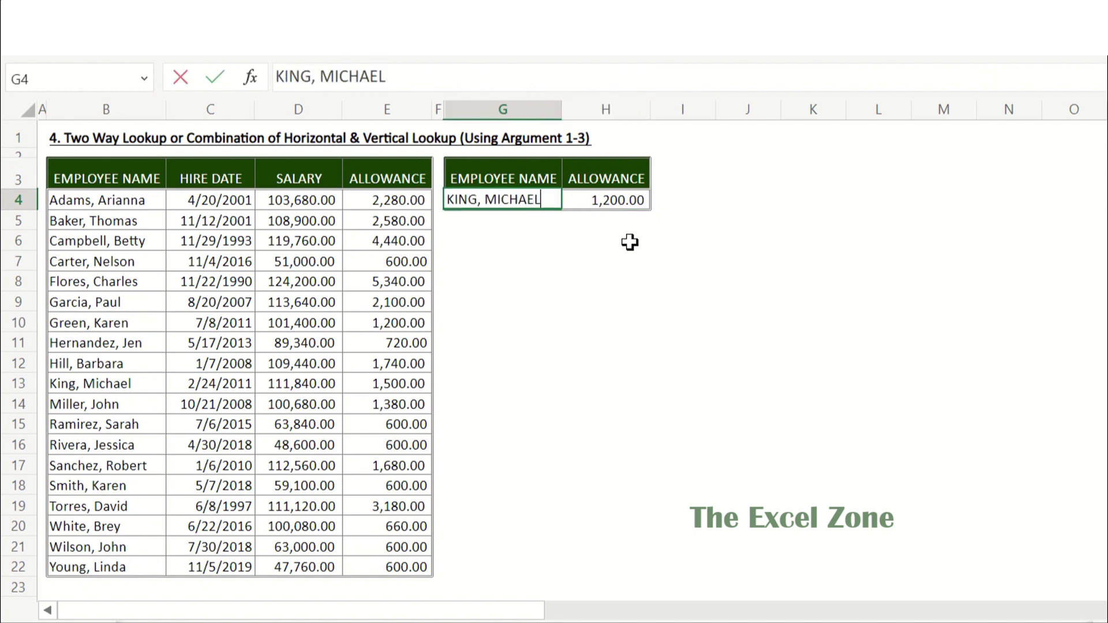
pyautogui.press('Return')
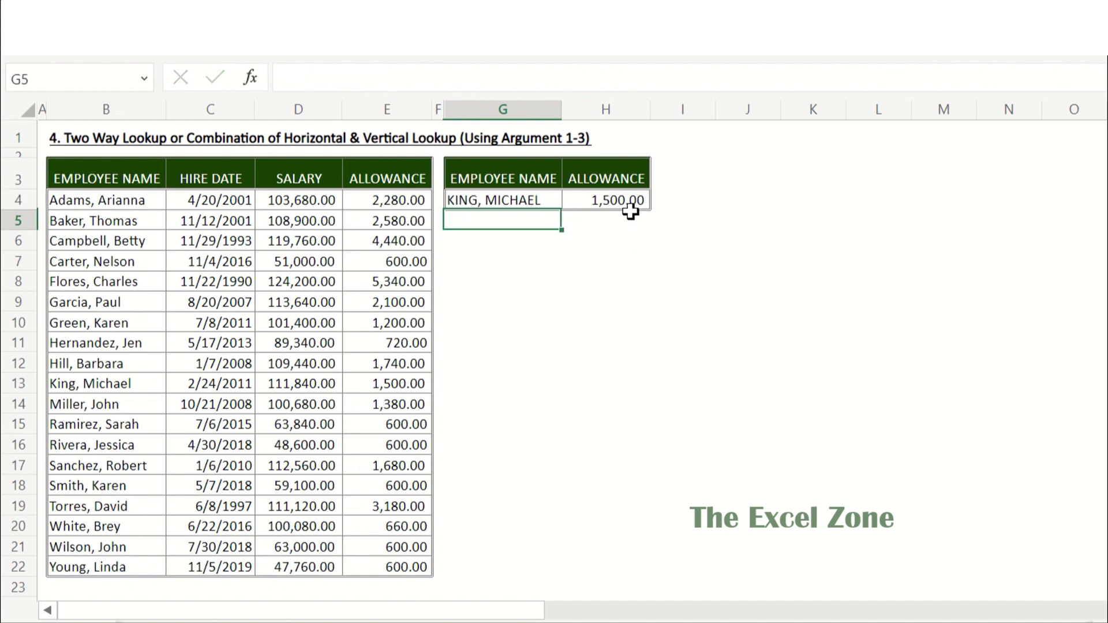
# Step: Apply List data validation to the lookup header H3, using the headers C3:E3 as its source
pyautogui.press('Up')
pyautogui.press('Up')
pyautogui.press('Right')
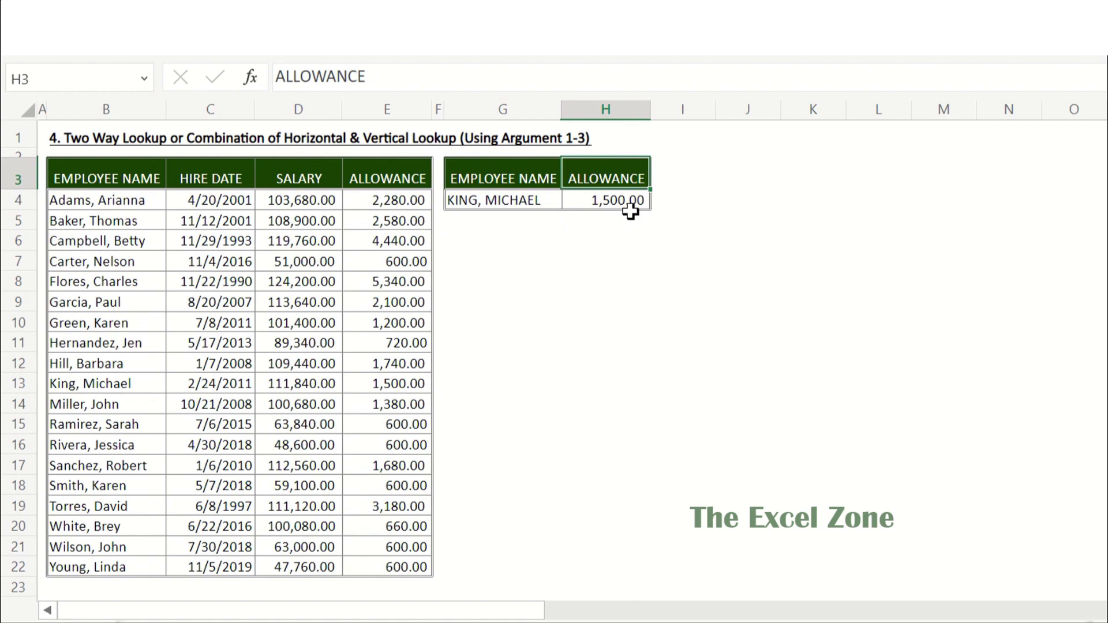
pyautogui.press('alt')
pyautogui.press('a')
pyautogui.press('v')
pyautogui.press('v')
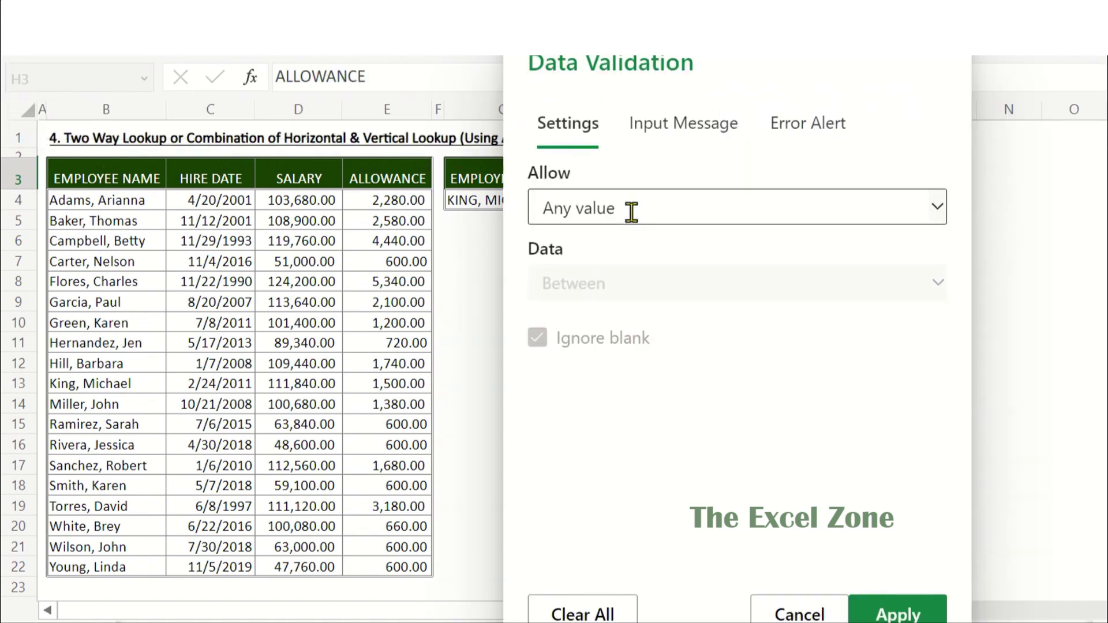
pyautogui.click(939, 209)
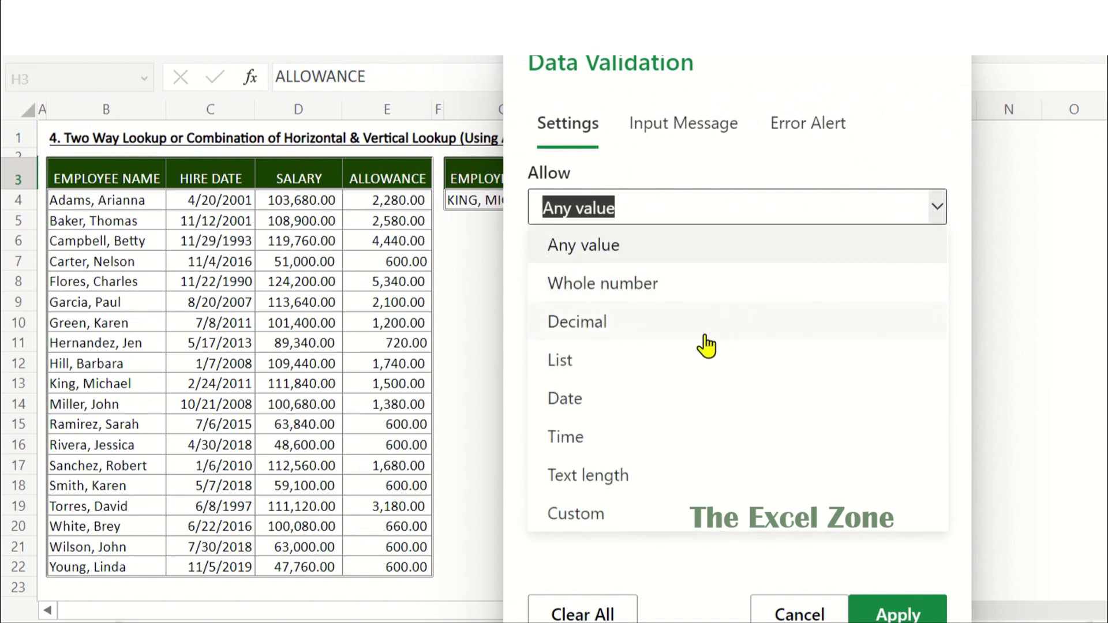
pyautogui.click(696, 363)
pyautogui.click(587, 359)
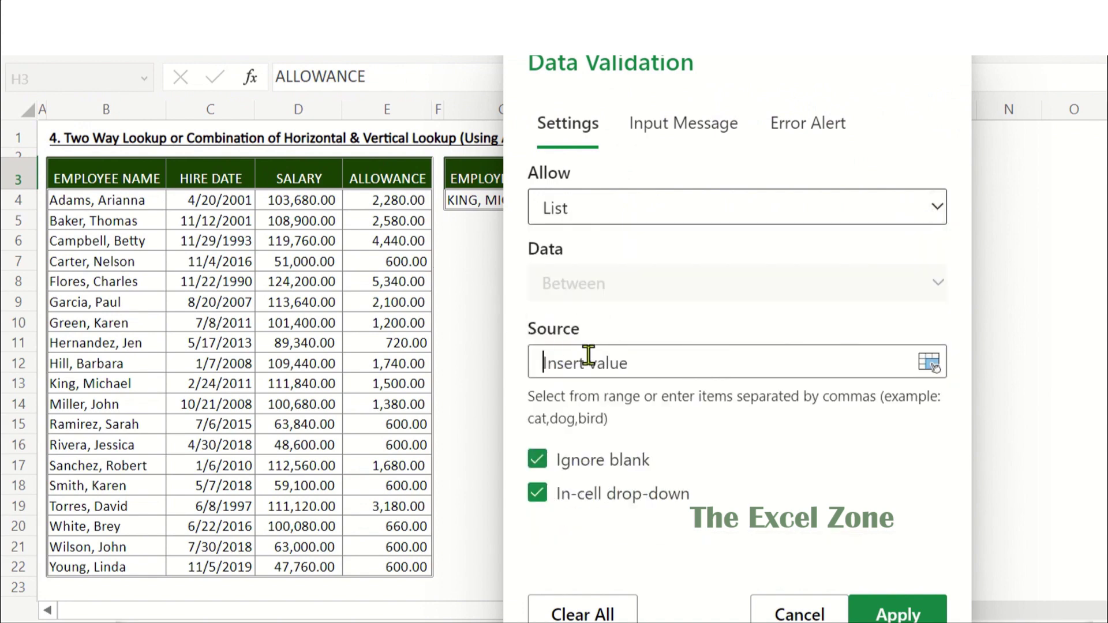
pyautogui.click(211, 176)
pyautogui.hotkey('ctrl', 'shift', 'Right')
pyautogui.press('Return')
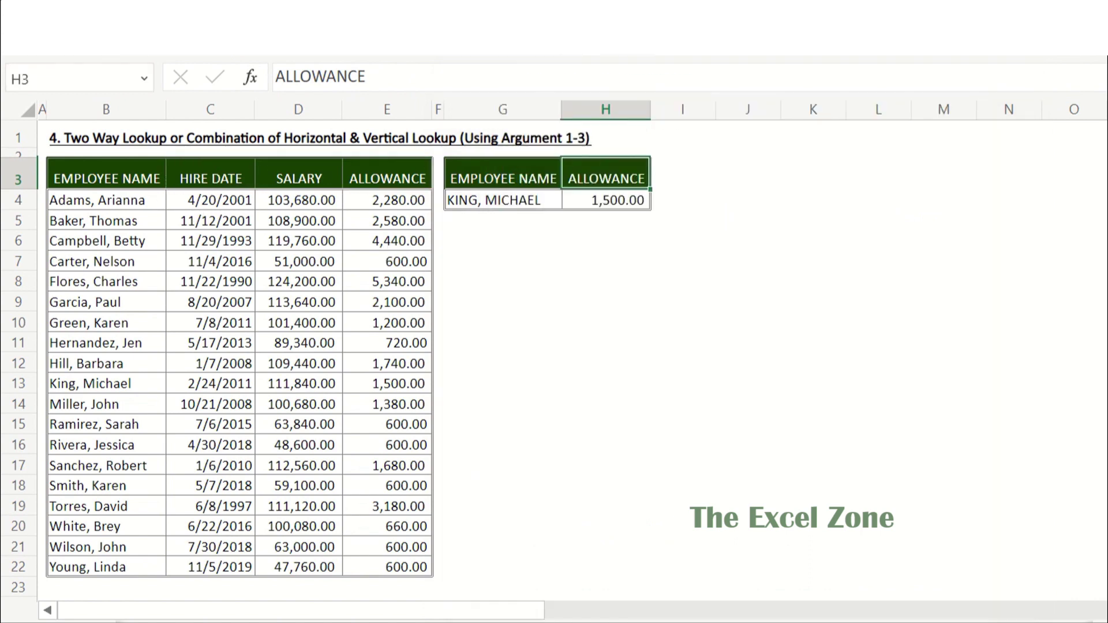
# Step: Apply List data validation to the employee name cell G4, using the names in B4:B22 as its source
pyautogui.click(502, 202)
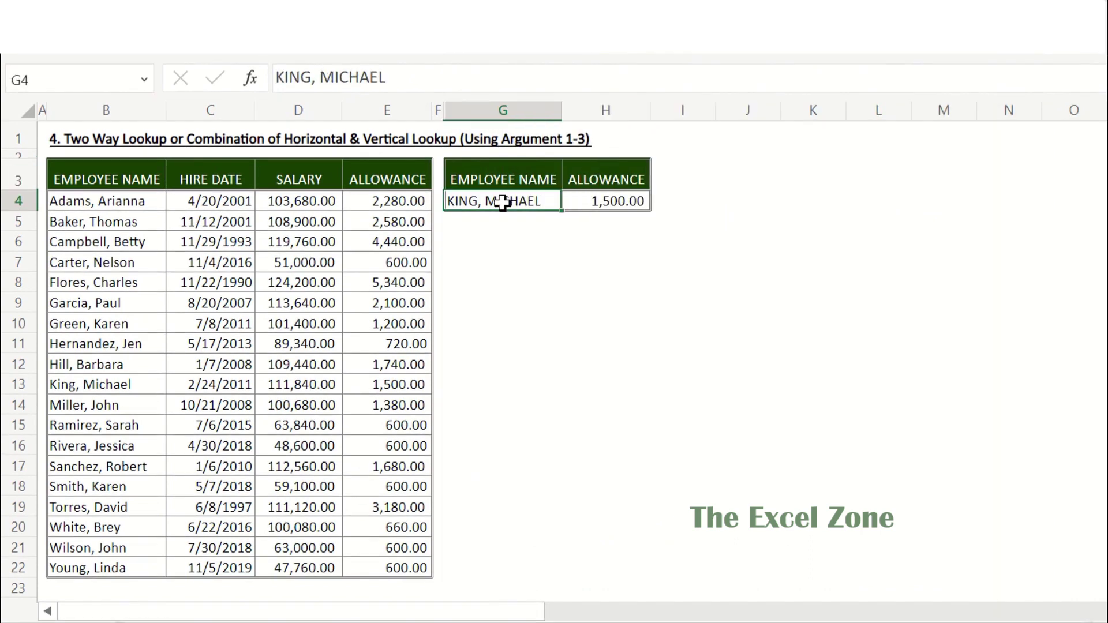
pyautogui.hotkey('alt', 'a')
pyautogui.press('v')
pyautogui.press('v')
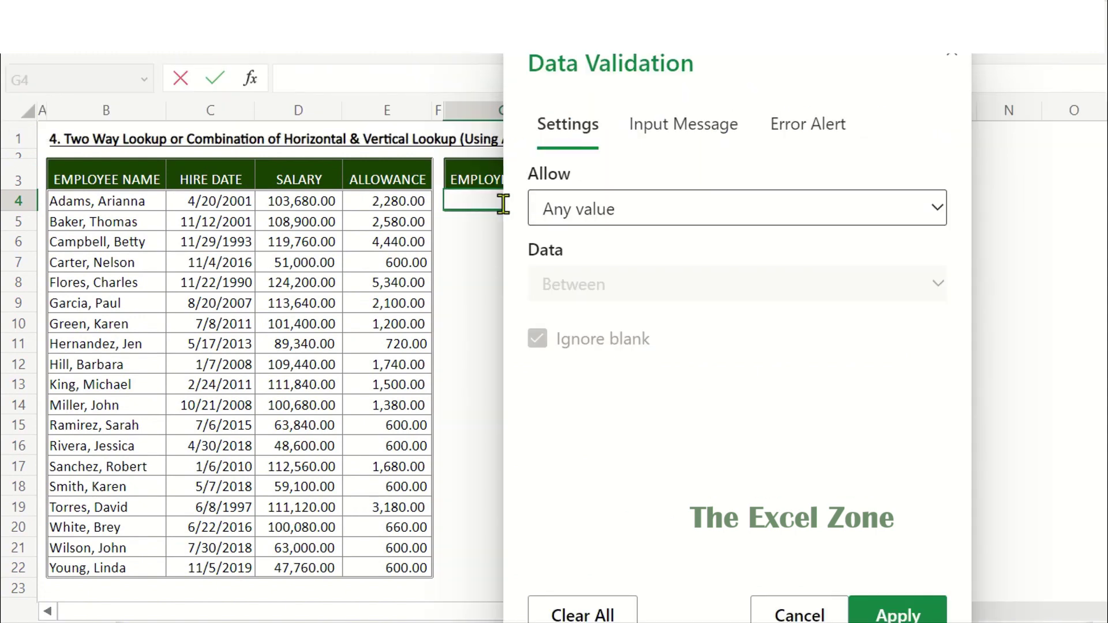
pyautogui.click(579, 209)
pyautogui.click(582, 367)
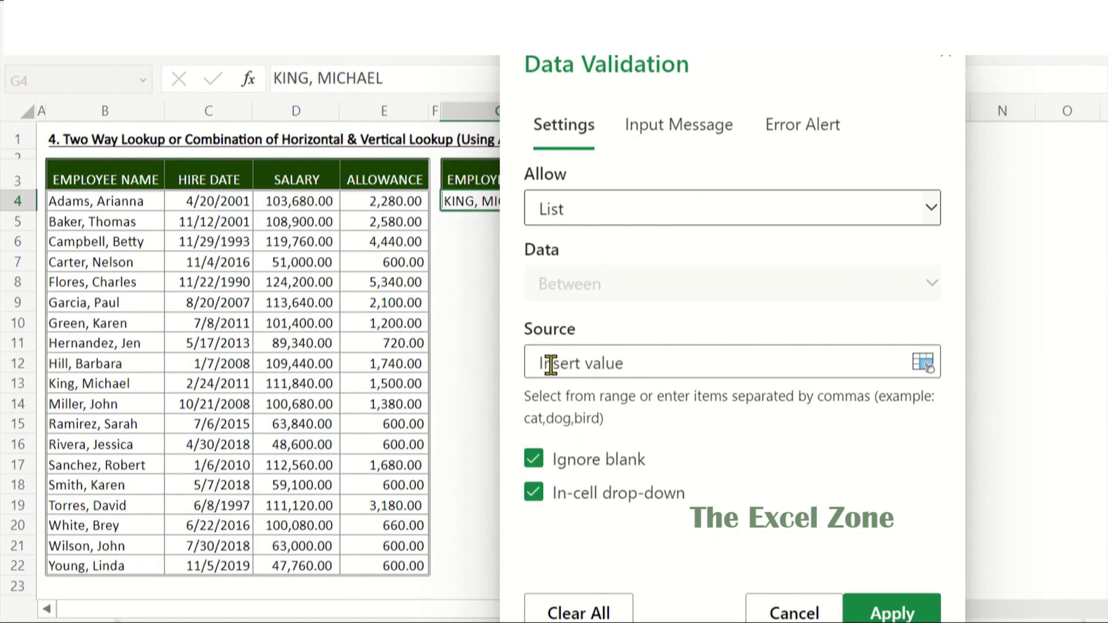
pyautogui.click(127, 202)
pyautogui.hotkey('ctrl', 'shift', 'Down')
pyautogui.press('Return')
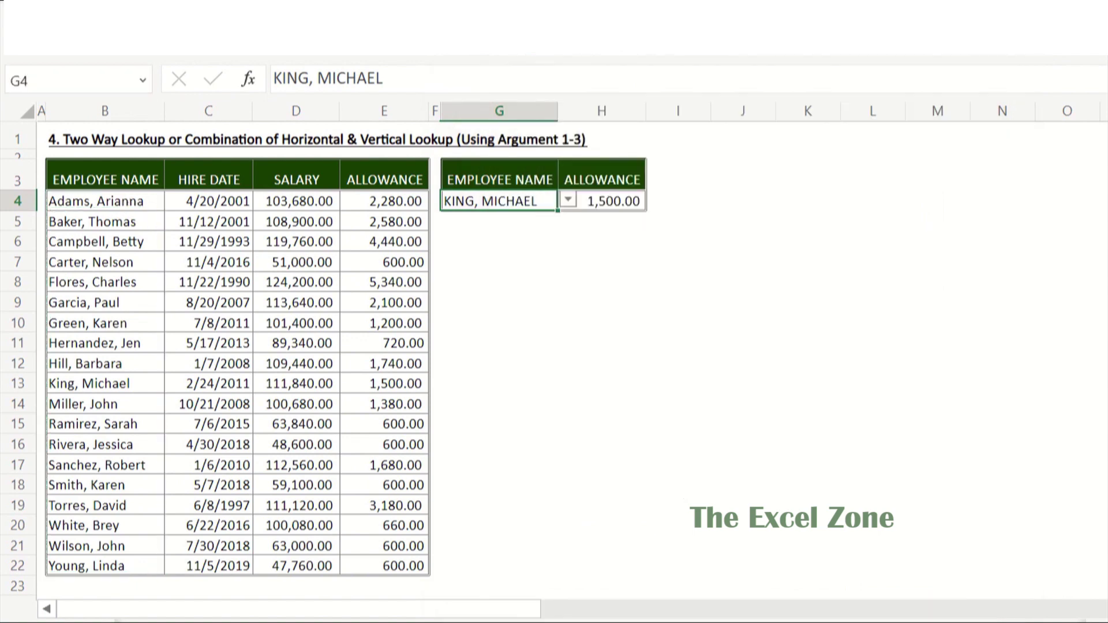
# Step: Choose the employee from B6 in G4's drop-down list and SALARY in H3's list
pyautogui.click(569, 202)
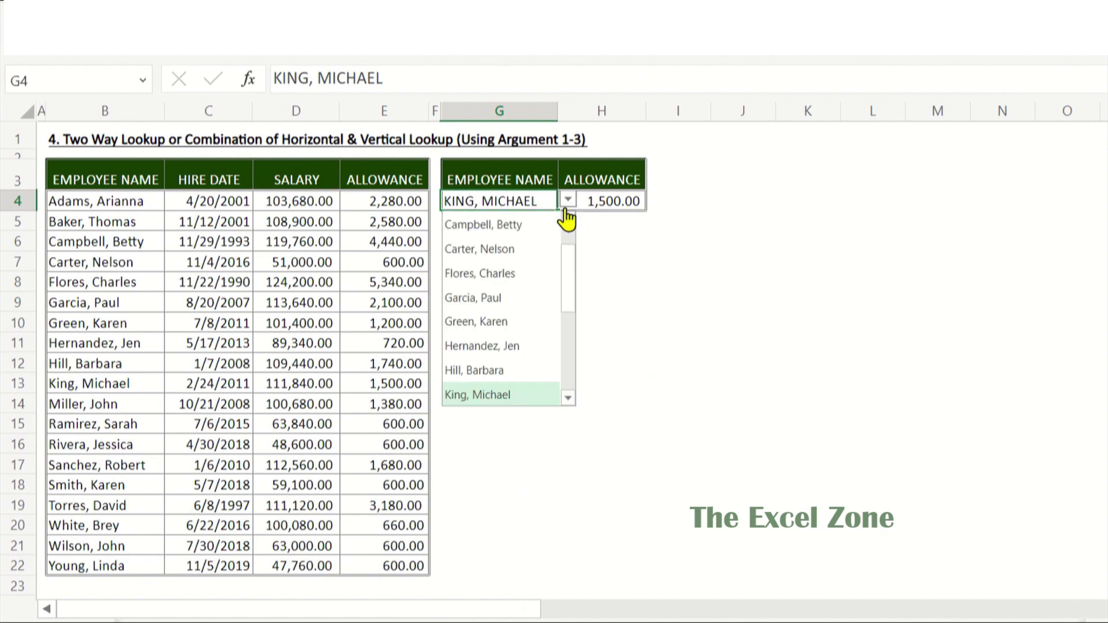
pyautogui.click(498, 228)
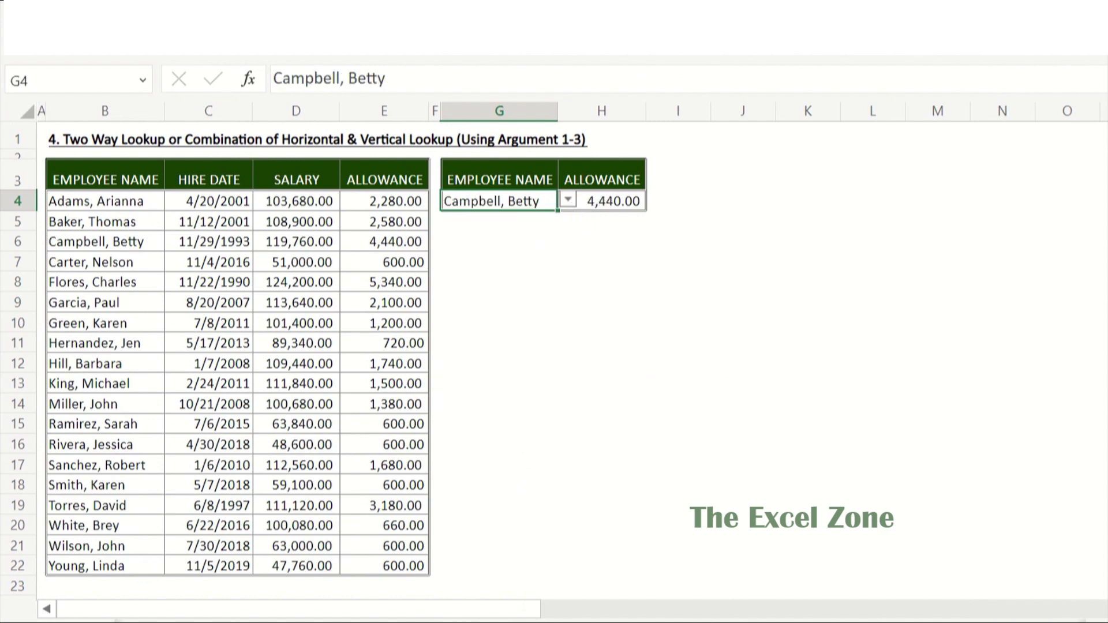
pyautogui.click(627, 179)
pyautogui.click(656, 169)
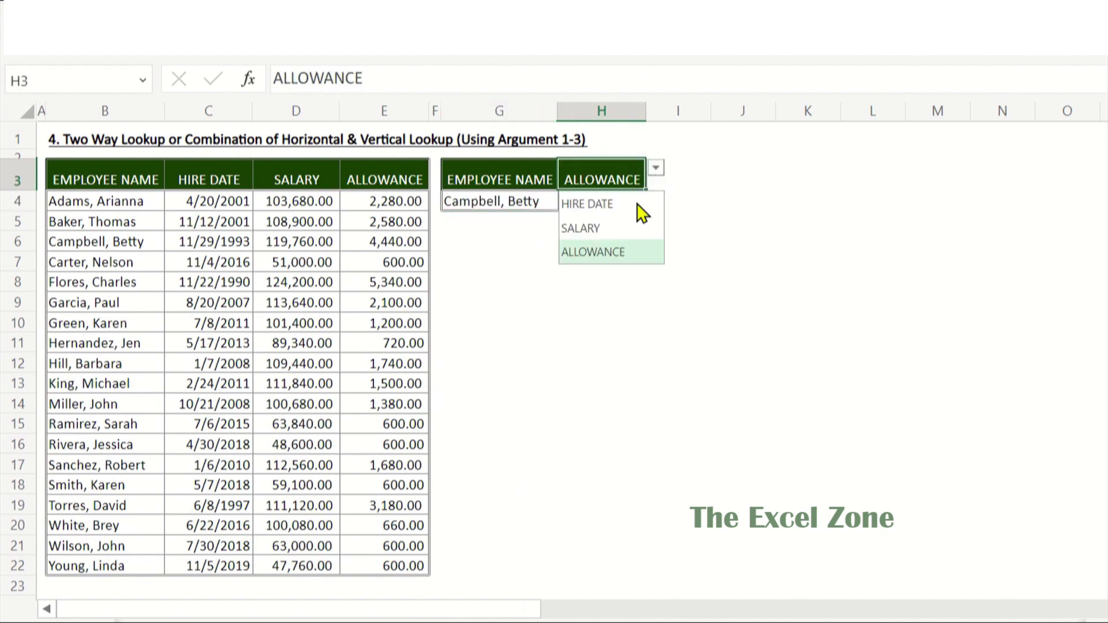
pyautogui.click(593, 227)
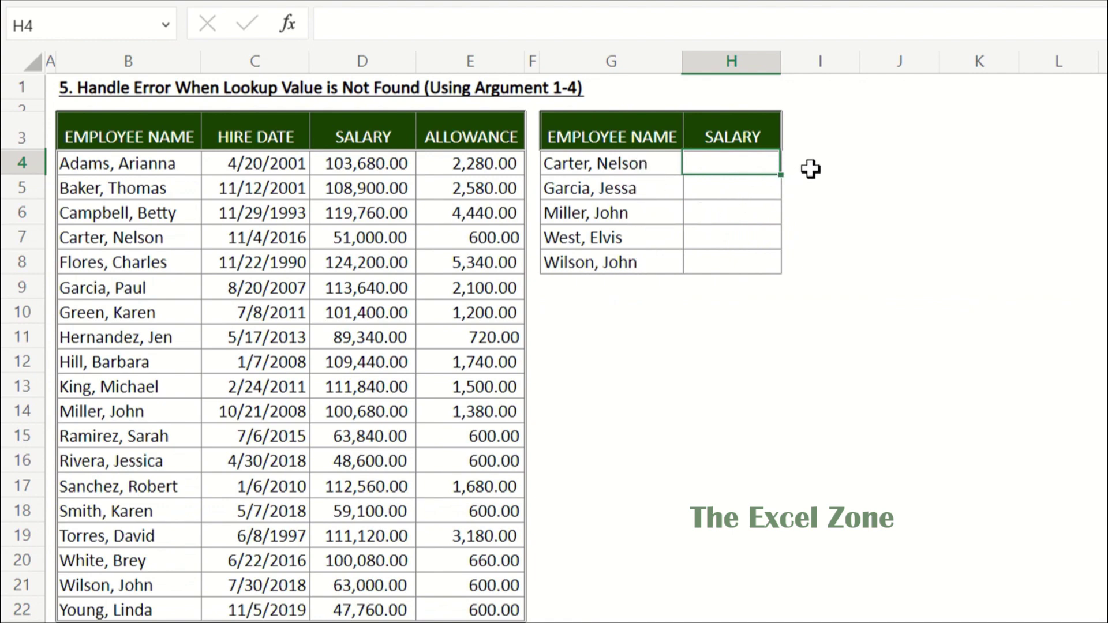
# Step: Start an XLOOKUP formula in H4 of the error-handling sheet, with lookup value G4 and absolute lookup array $B$4:$B$22
pyautogui.write('=xlook')
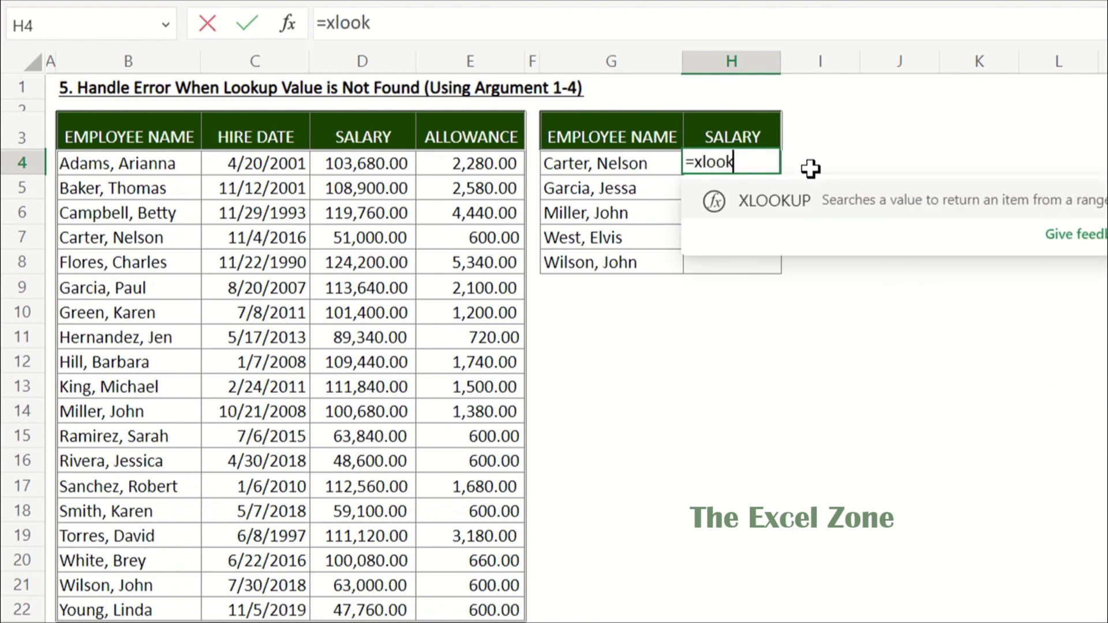
pyautogui.press('Tab')
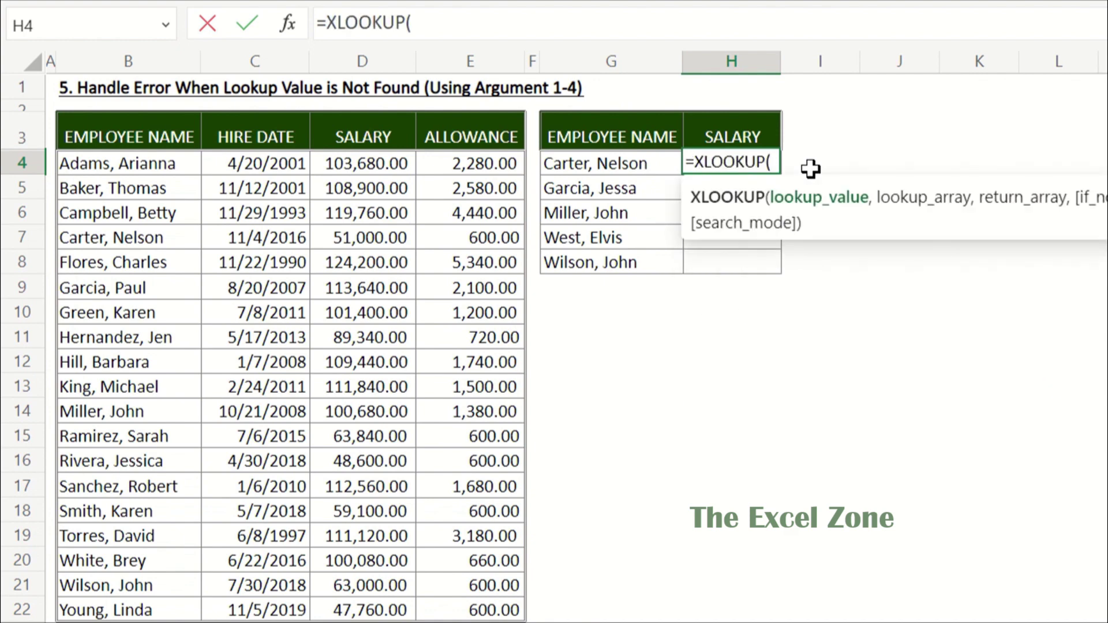
pyautogui.press('Left')
pyautogui.write(',')
pyautogui.hotkey('ctrl', 'Left')
pyautogui.hotkey('ctrl', 'Left')
pyautogui.hotkey('ctrl', 'Left')
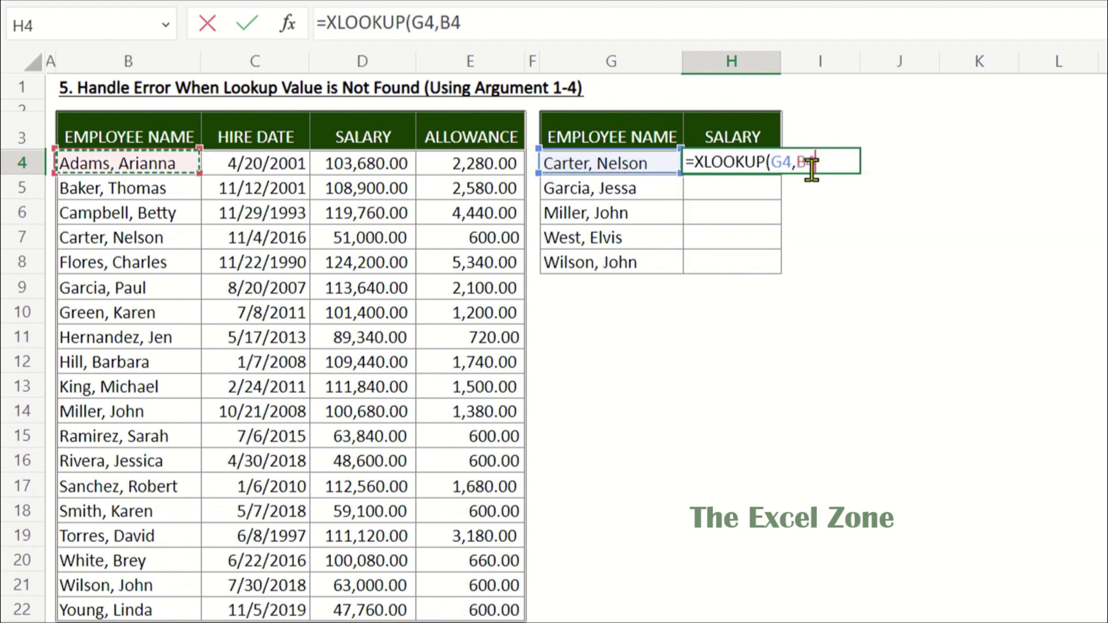
pyautogui.hotkey('ctrl', 'shift', 'Down')
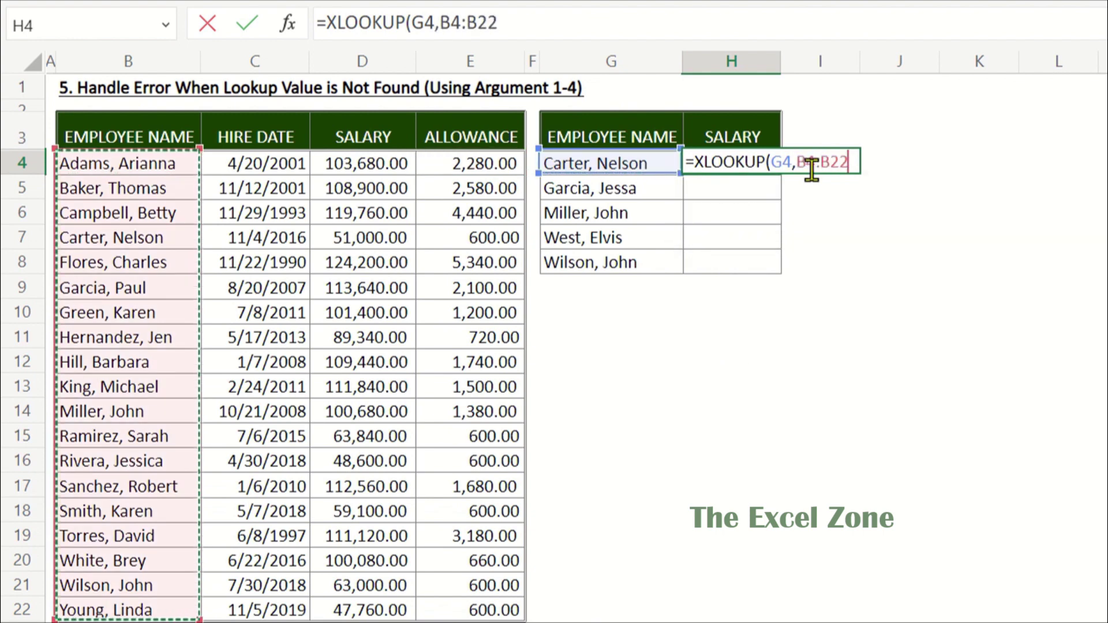
pyautogui.press('F4')
pyautogui.write(',')
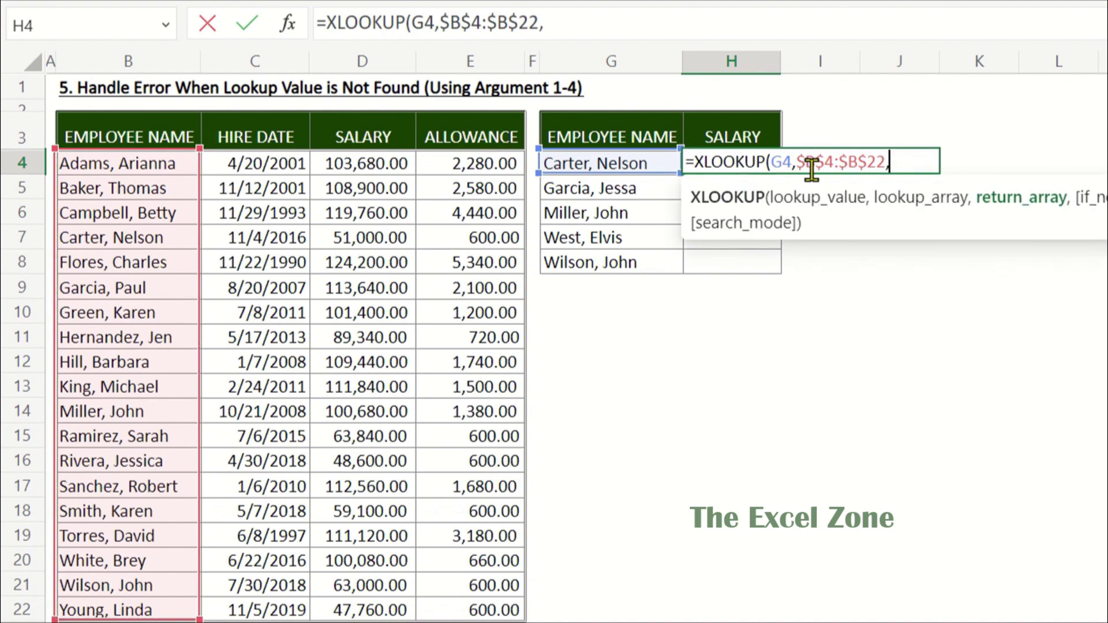
# Step: Complete the XLOOKUP in H4 with the salary column $D$4:$D$22 as its absolute return array
pyautogui.click(388, 165)
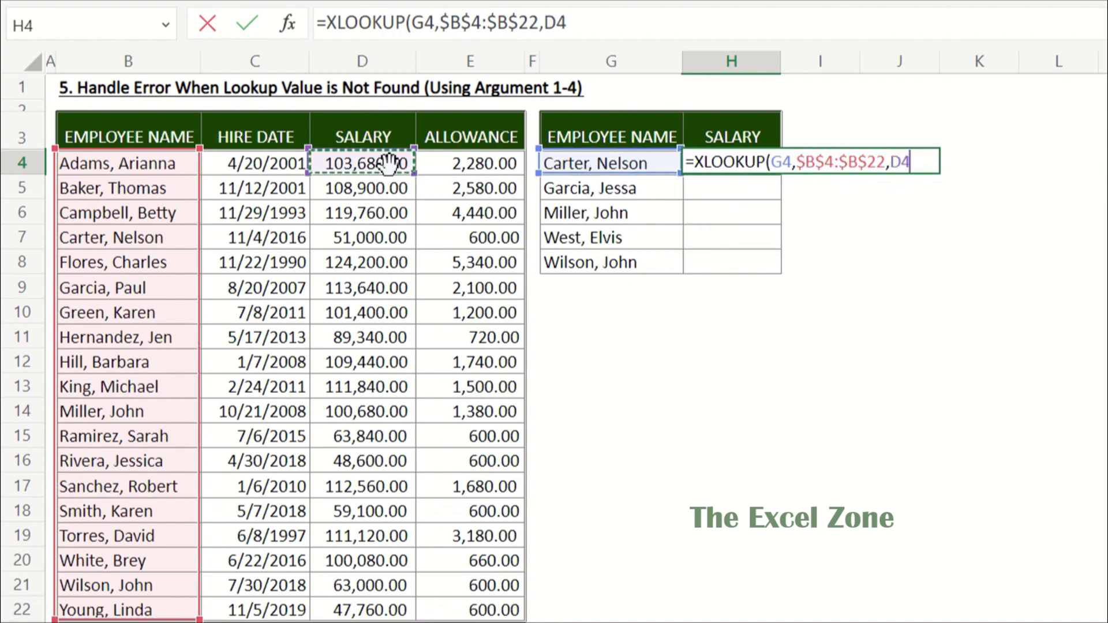
pyautogui.hotkey('ctrl', 'shift', 'Down')
pyautogui.press('F4')
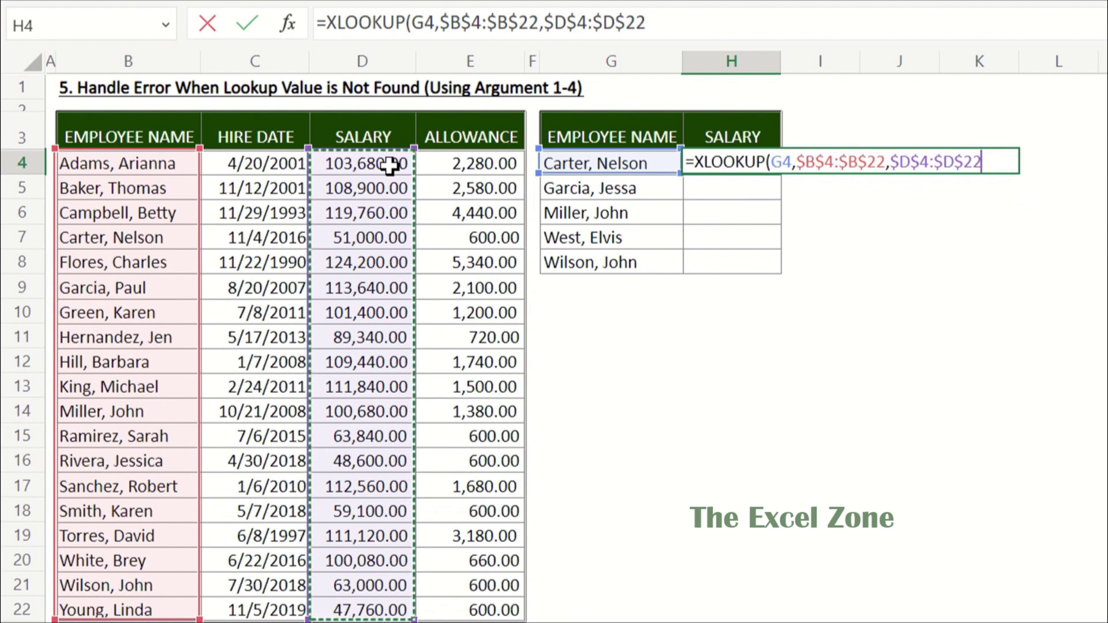
pyautogui.press('Return')
pyautogui.press('Up')
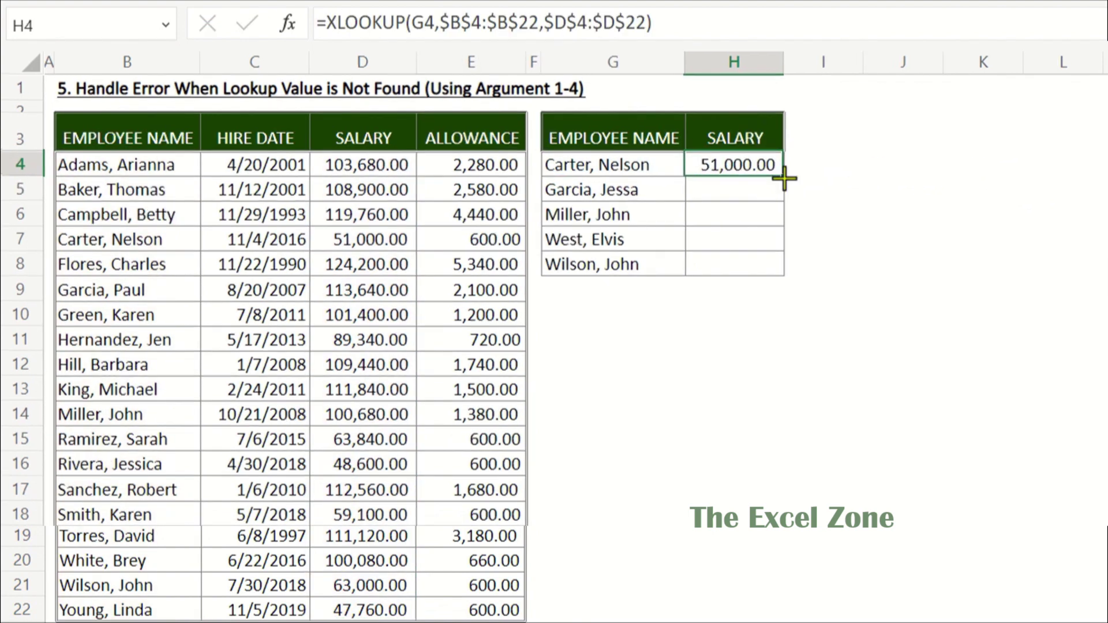
# Step: Copy the XLOOKUP formula from H4 down to H5:H8 and select H5 to review its formula
pyautogui.moveTo(784, 179); pyautogui.dragTo(779, 262)
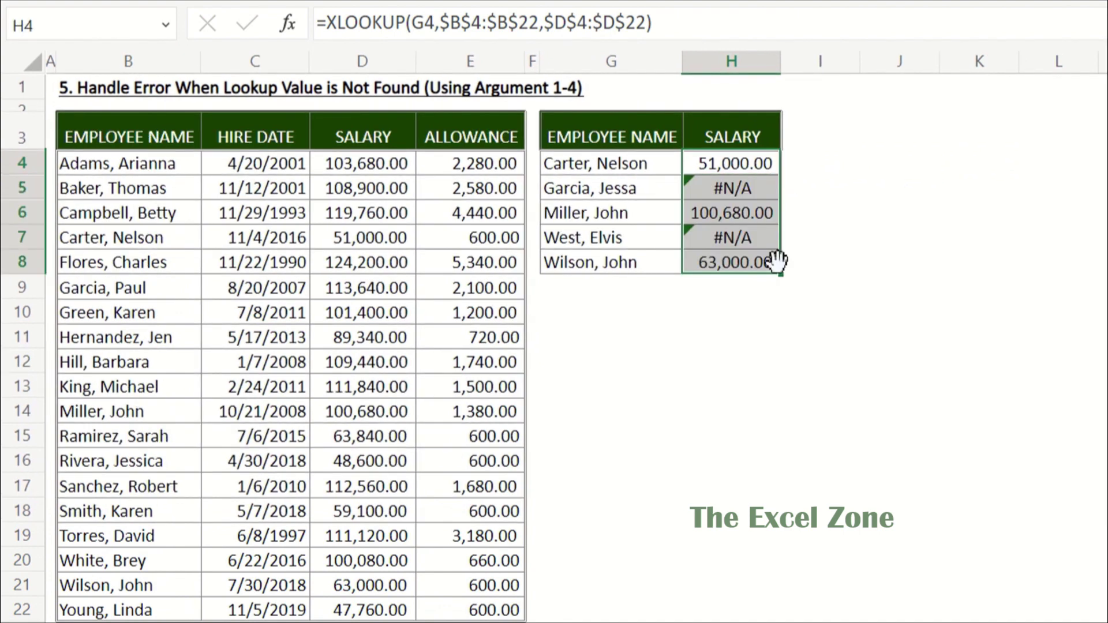
pyautogui.click(856, 185)
pyautogui.press('Left')
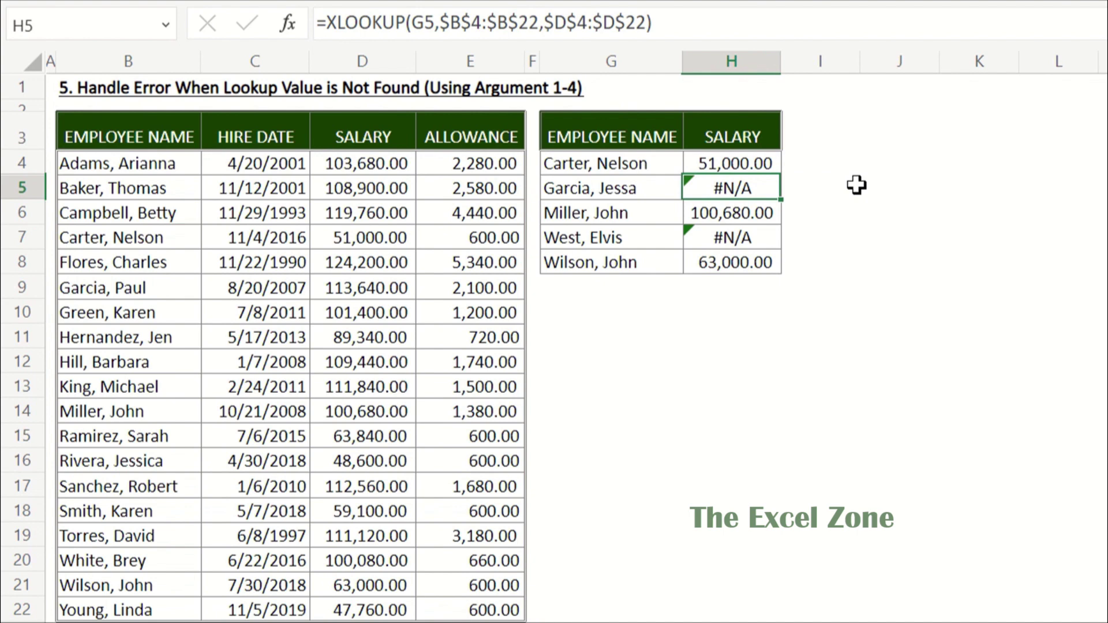
# Step: Add "Not Found" as the if_not_found argument of the XLOOKUP formula in H4
pyautogui.press('Up')
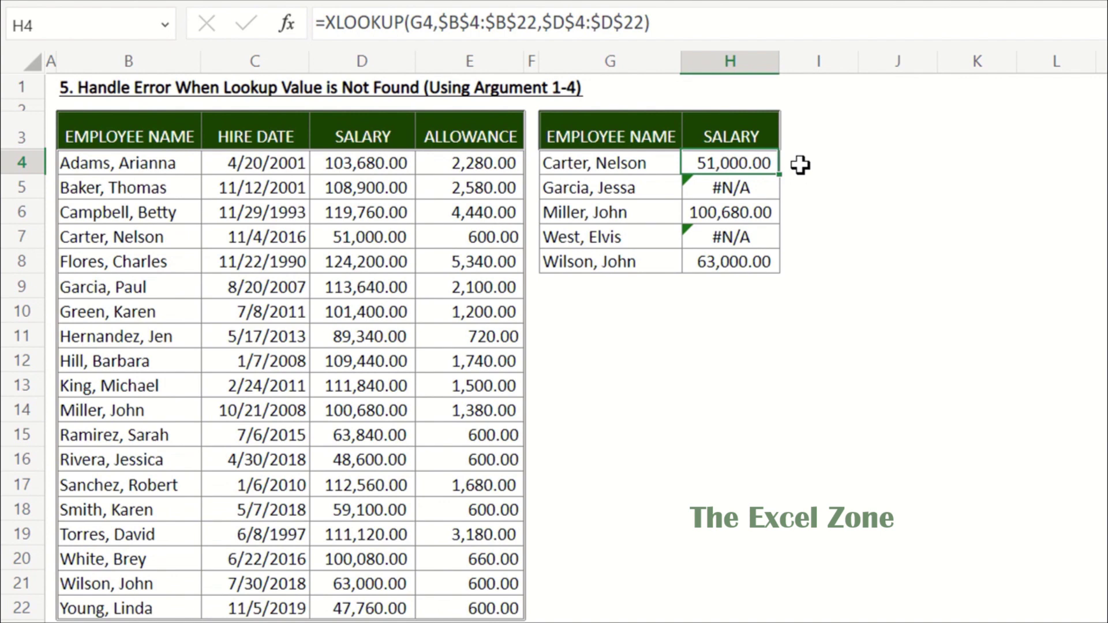
pyautogui.press('F2')
pyautogui.press('Left')
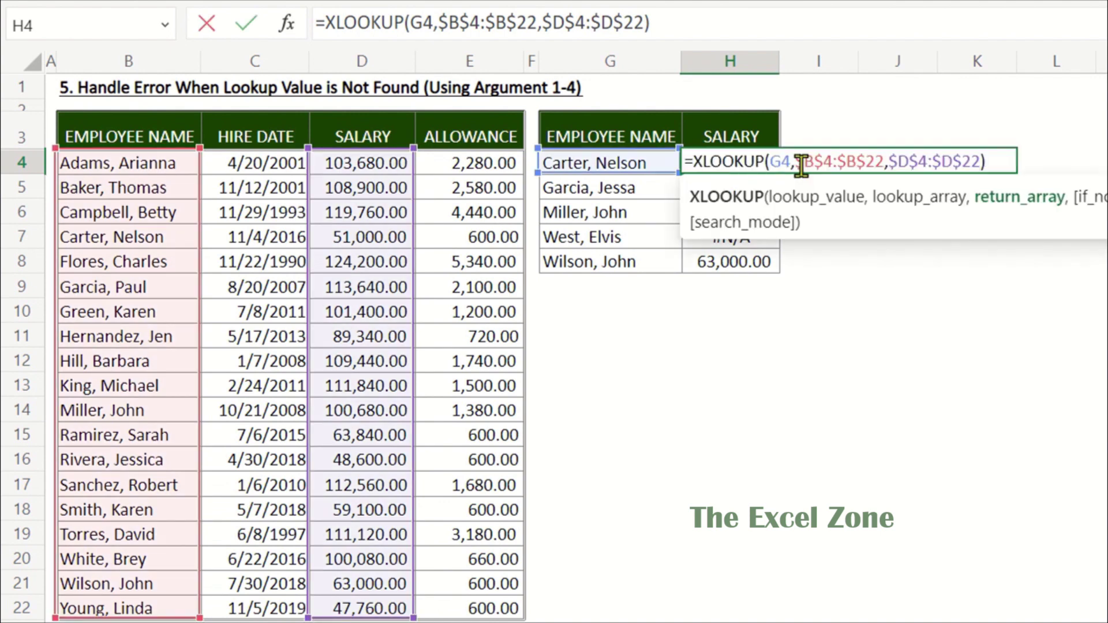
pyautogui.write(',"')
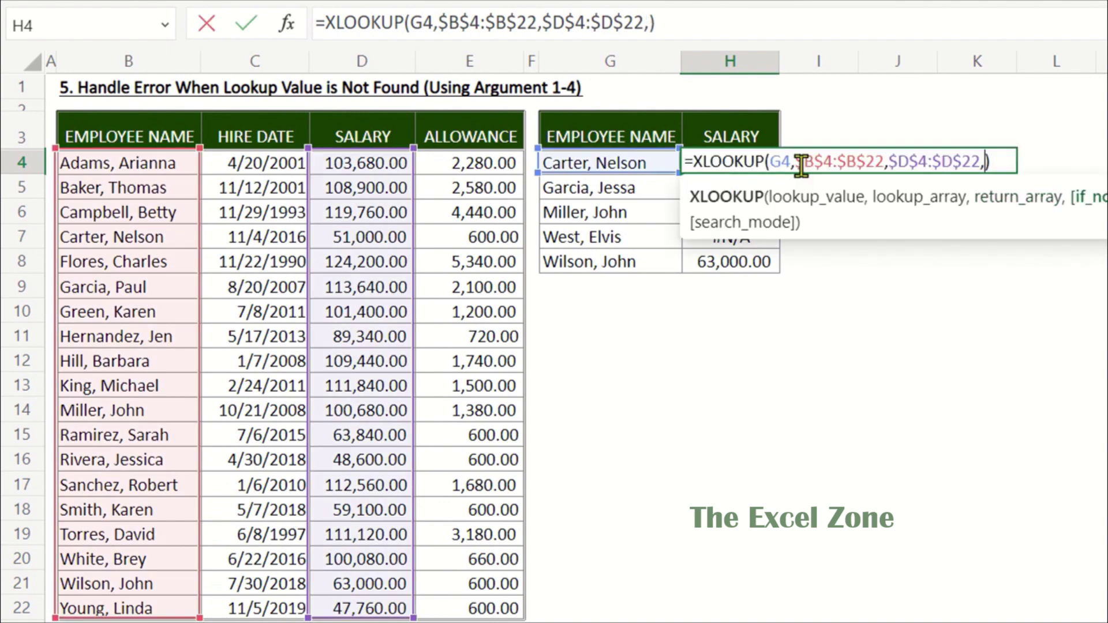
pyautogui.write('Not Found')
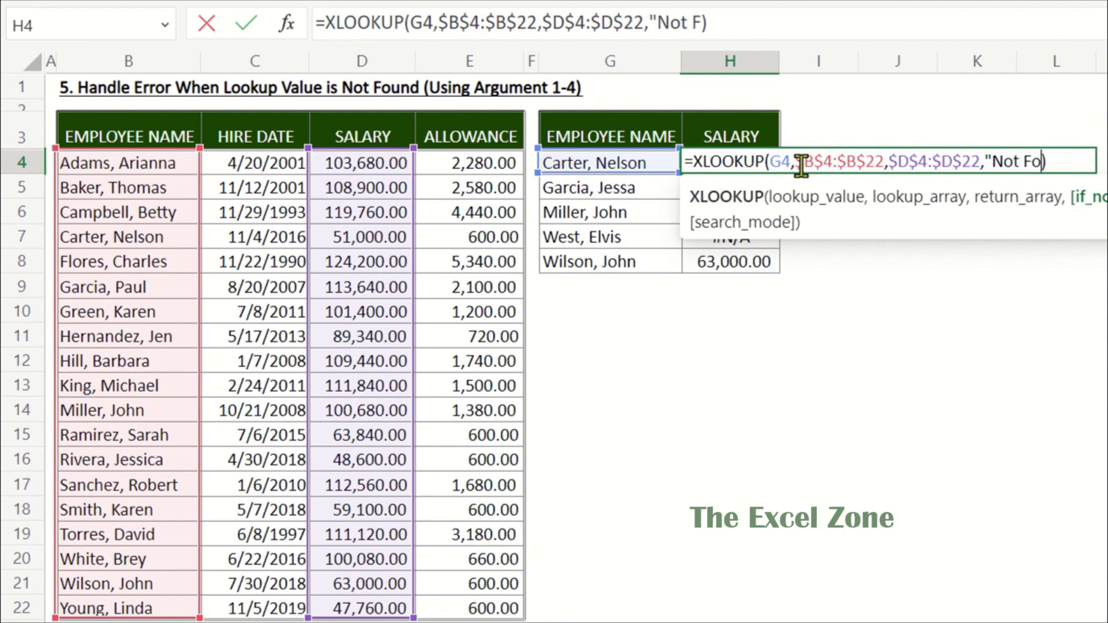
pyautogui.write('"')
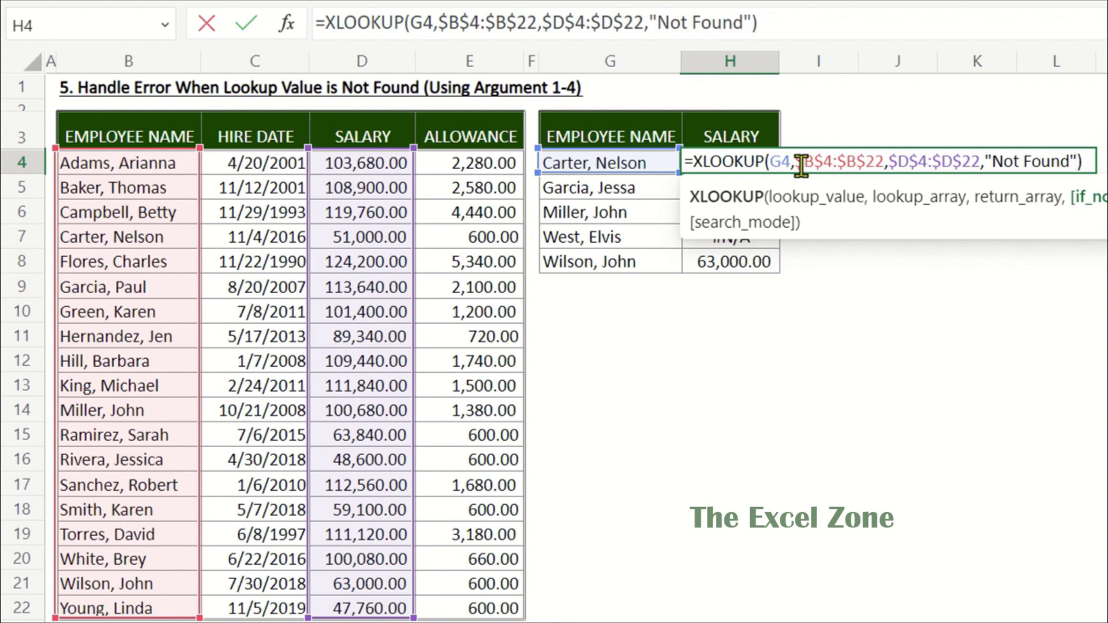
pyautogui.press('Return')
# Step: Copy the updated XLOOKUP formula from H4 down to H5:H8 and review the copied formulas in H5 and H6
pyautogui.press('Up')
pyautogui.hotkey('ctrl', 'c')
pyautogui.press('Down')
pyautogui.hotkey('shift', 'Down')
pyautogui.hotkey('shift', 'Down')
pyautogui.hotkey('shift', 'Down')
pyautogui.hotkey('ctrl', 'v')
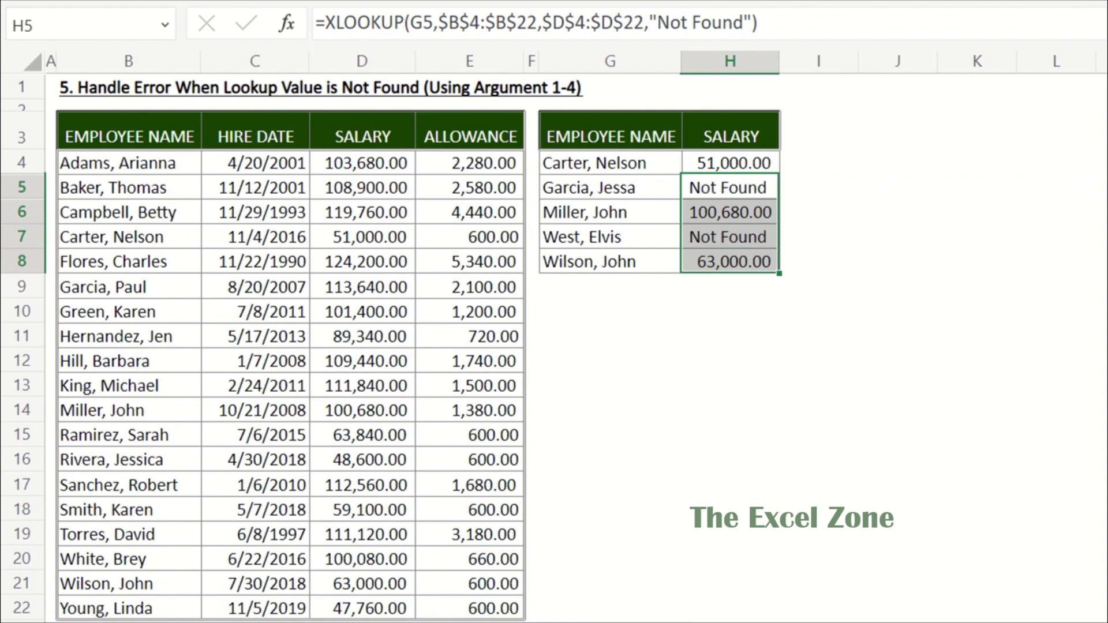
pyautogui.press('Down')
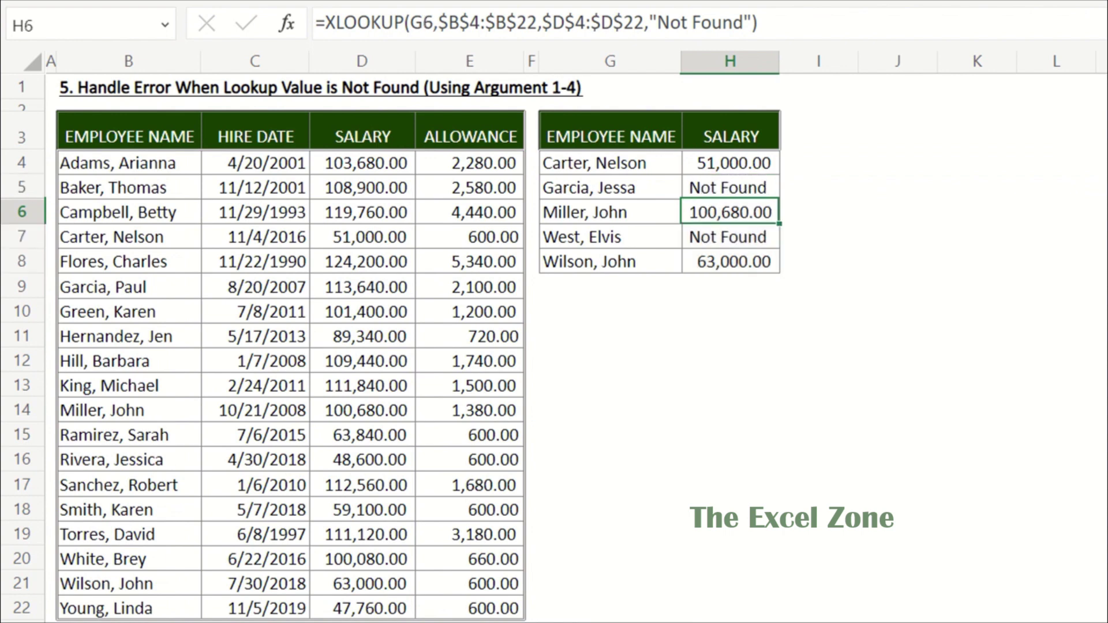
pyautogui.press('Up')
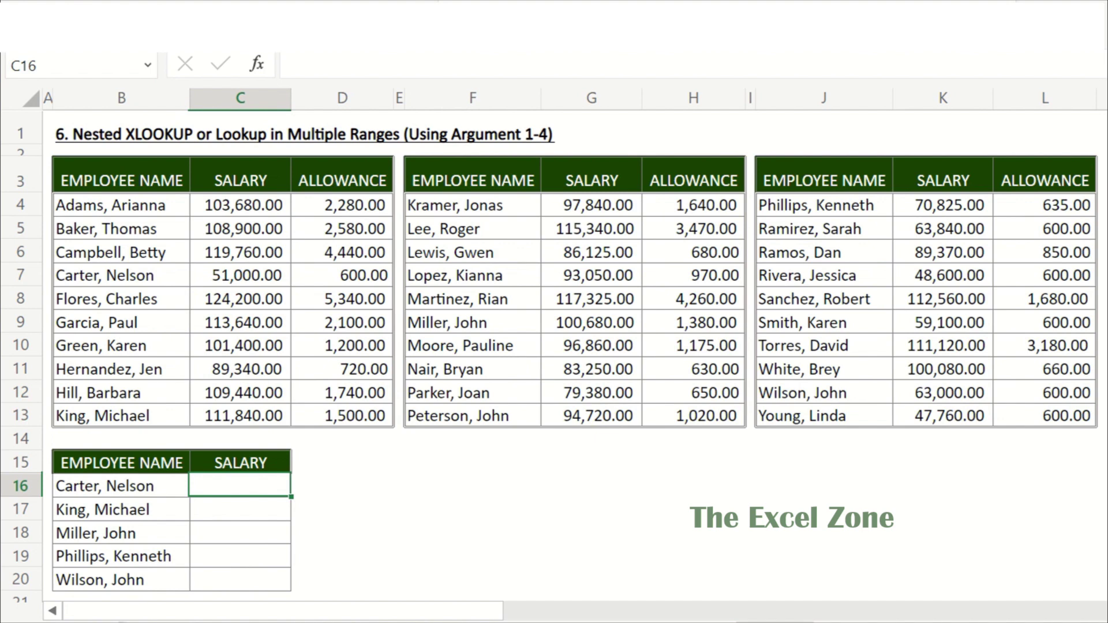
# Step: Start an XLOOKUP formula in C16 of the nested XLOOKUP sheet, with lookup value B16 and absolute lookup array $B$4:$B$13
pyautogui.write('=xlook')
pyautogui.press('Tab')
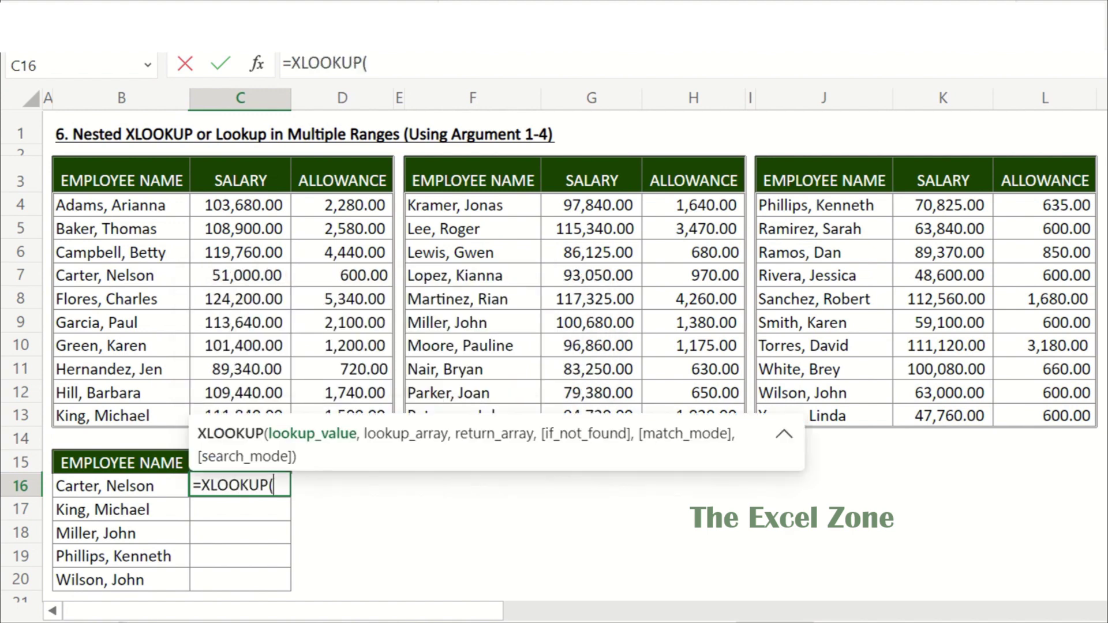
pyautogui.click(121, 486)
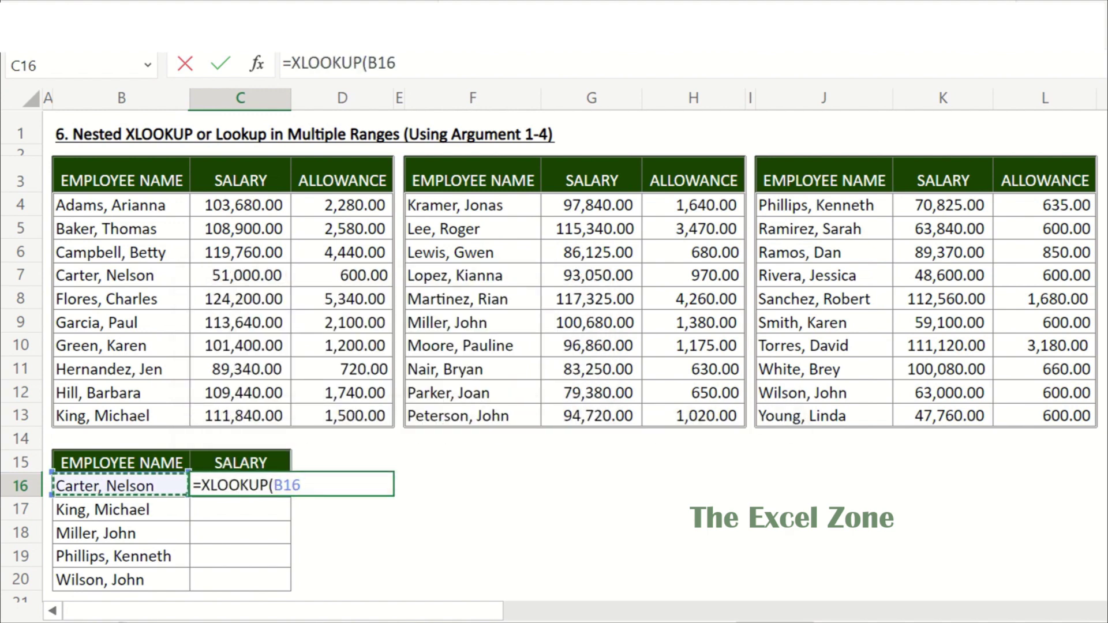
pyautogui.write(',')
pyautogui.press('Up')
pyautogui.press('Up')
pyautogui.press('Up')
pyautogui.press('Left')
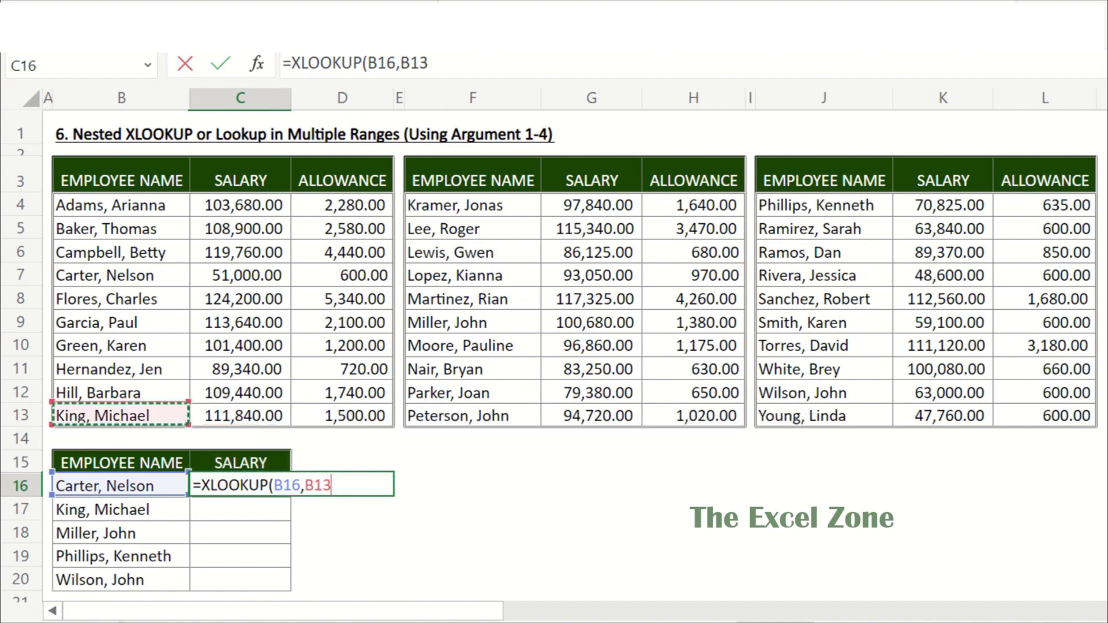
pyautogui.hotkey('shift', 'Up')
pyautogui.hotkey('shift', 'Up')
pyautogui.hotkey('shift', 'Up')
pyautogui.hotkey('shift', 'Up')
pyautogui.hotkey('shift', 'Up')
pyautogui.hotkey('shift', 'Up')
pyautogui.hotkey('shift', 'Up')
pyautogui.hotkey('shift', 'Up')
pyautogui.hotkey('shift', 'Up')
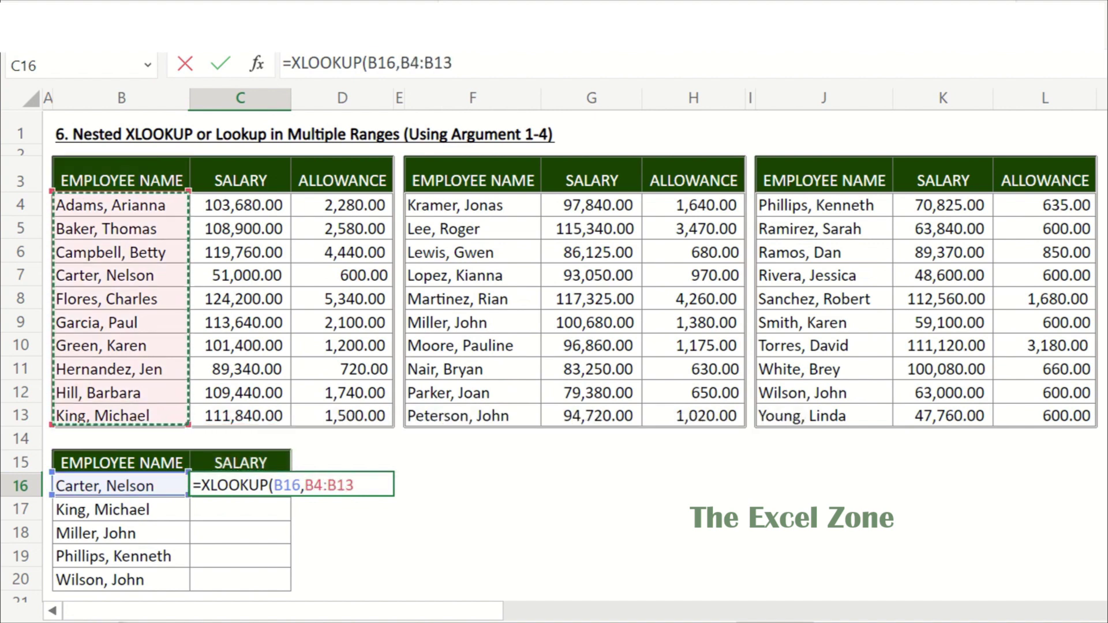
pyautogui.press('F4')
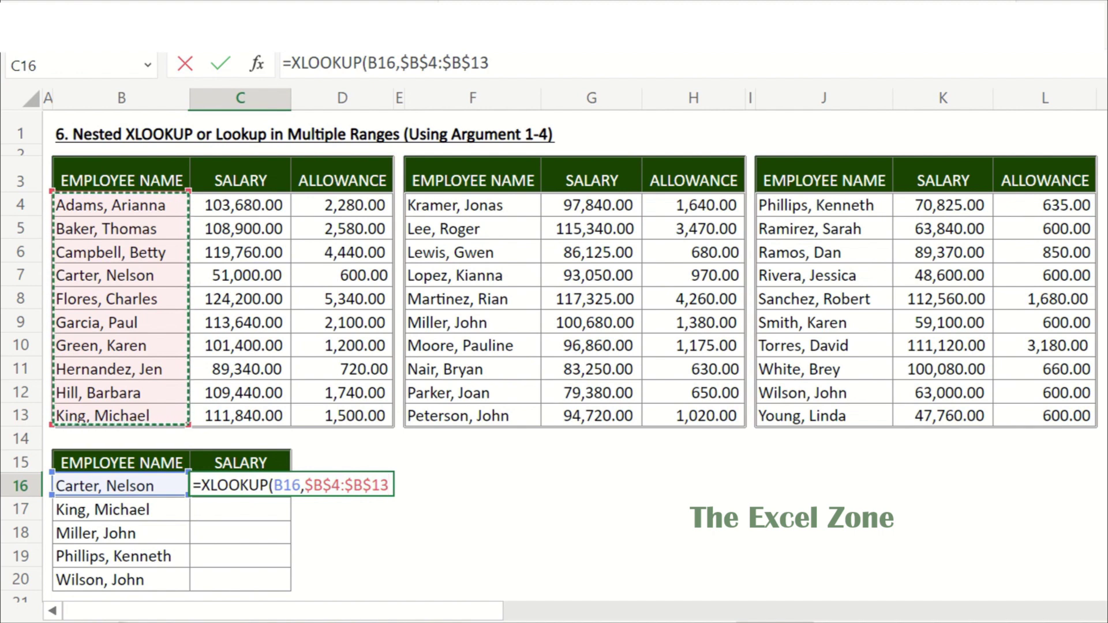
# Step: Add the first table's salary column $C$4:$C$13 as the absolute return array of the XLOOKUP in C16
pyautogui.write(',')
pyautogui.press('Up')
pyautogui.press('Up')
pyautogui.press('Up')
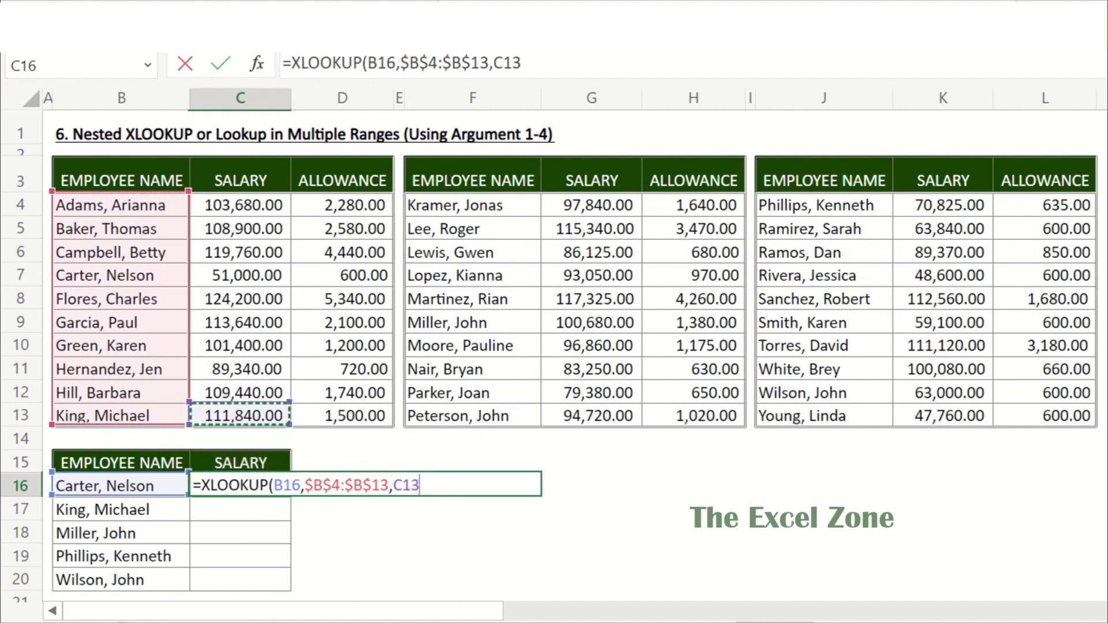
pyautogui.hotkey('shift', 'Up')
pyautogui.hotkey('shift', 'Up')
pyautogui.hotkey('shift', 'Up')
pyautogui.hotkey('shift', 'Up')
pyautogui.hotkey('shift', 'Up')
pyautogui.hotkey('shift', 'Up')
pyautogui.hotkey('shift', 'Up')
pyautogui.hotkey('shift', 'Up')
pyautogui.hotkey('shift', 'Up')
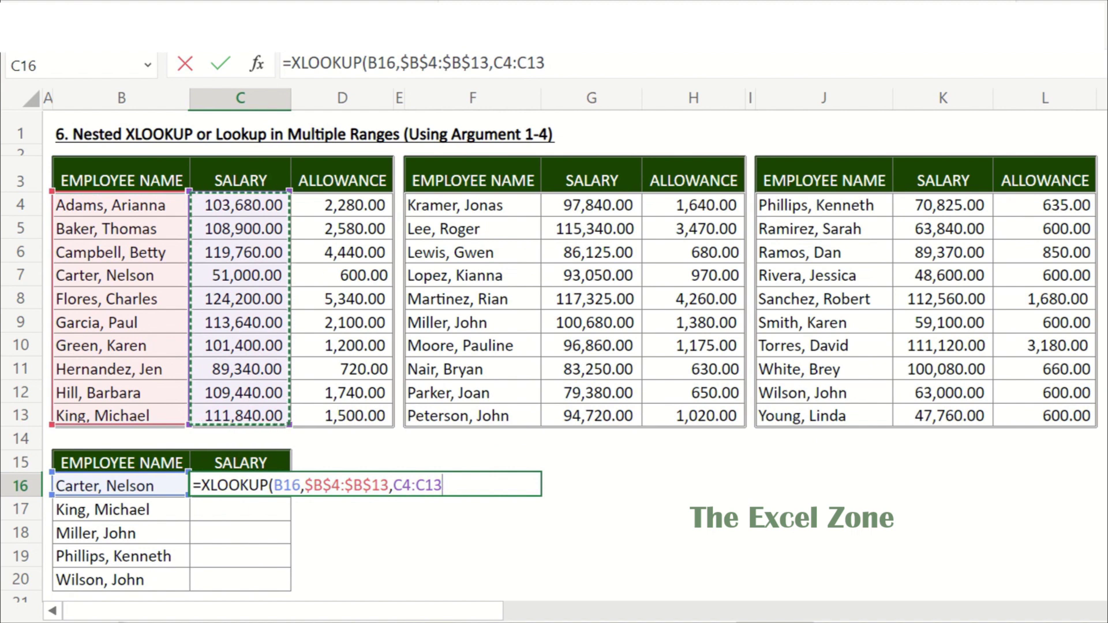
pyautogui.press('F4')
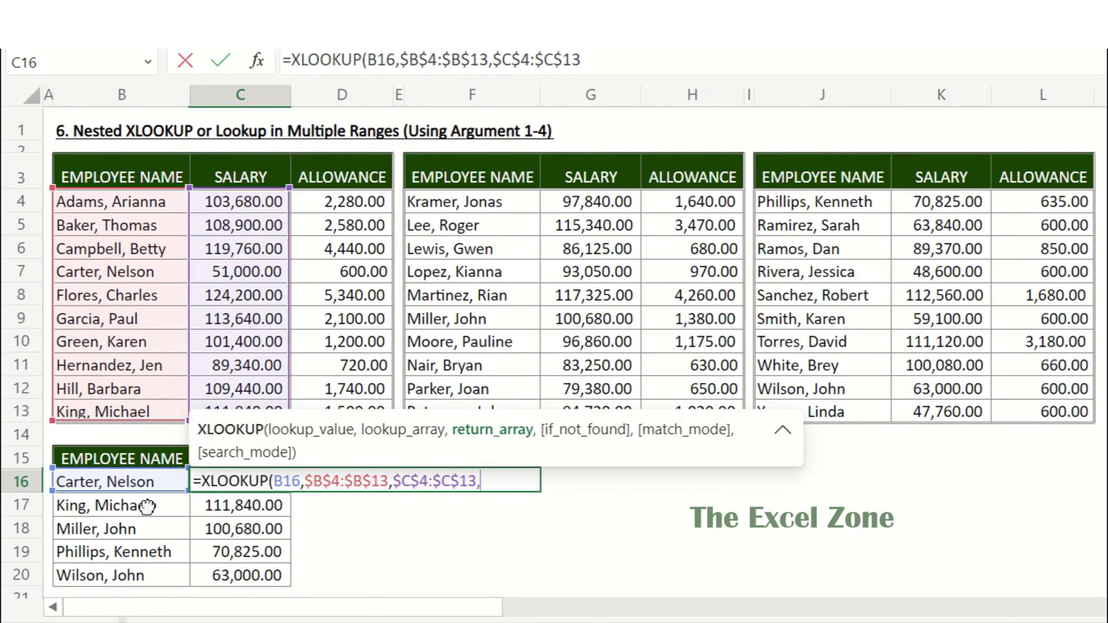
# Step: Nest a second XLOOKUP as the if_not_found argument, with lookup value B16 and absolute lookup array $F$4:$F$13
pyautogui.write(',X')
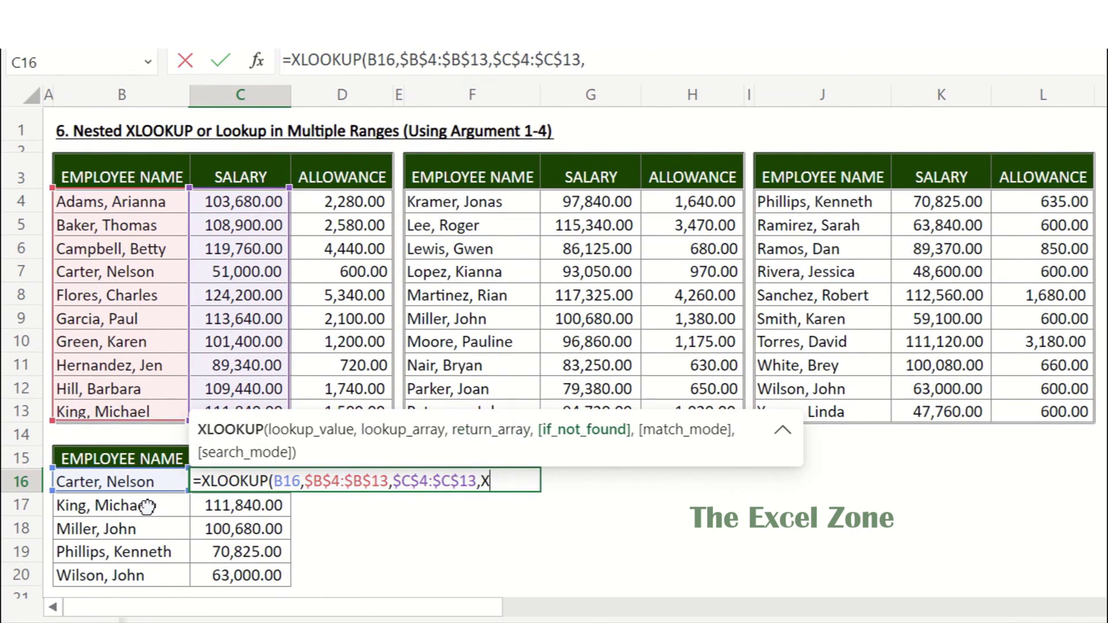
pyautogui.write('LOOK')
pyautogui.press('Tab')
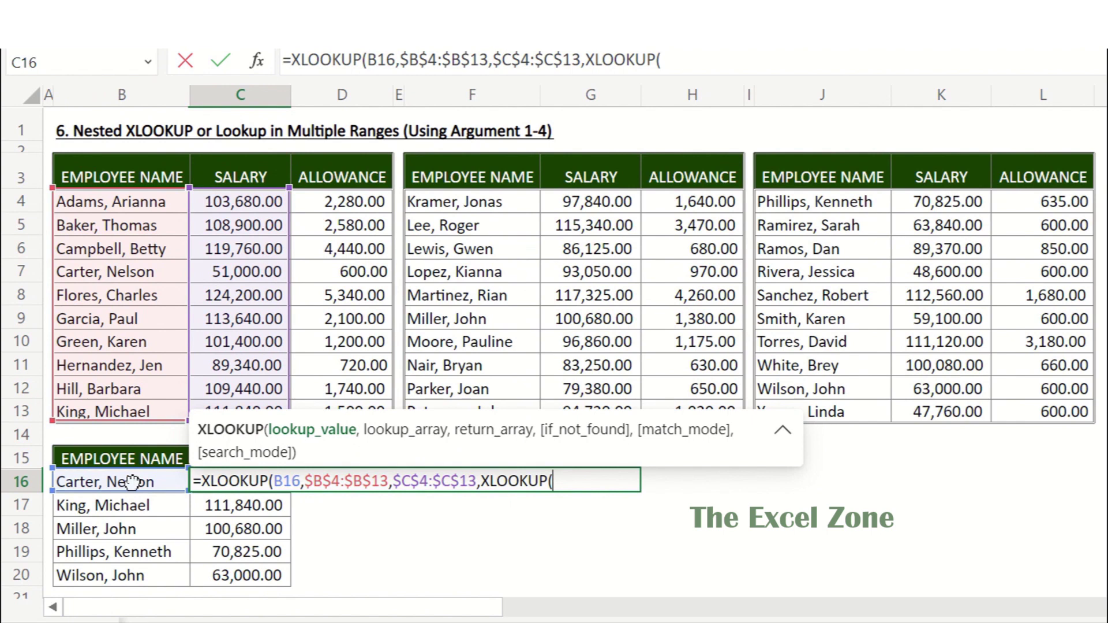
pyautogui.click(132, 482)
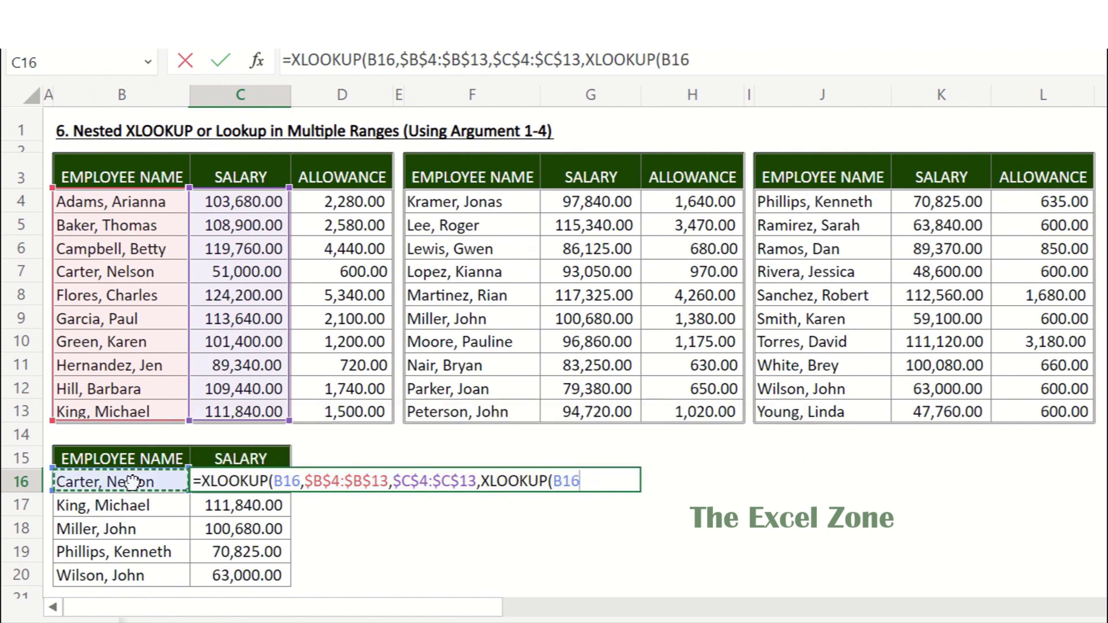
pyautogui.write(',')
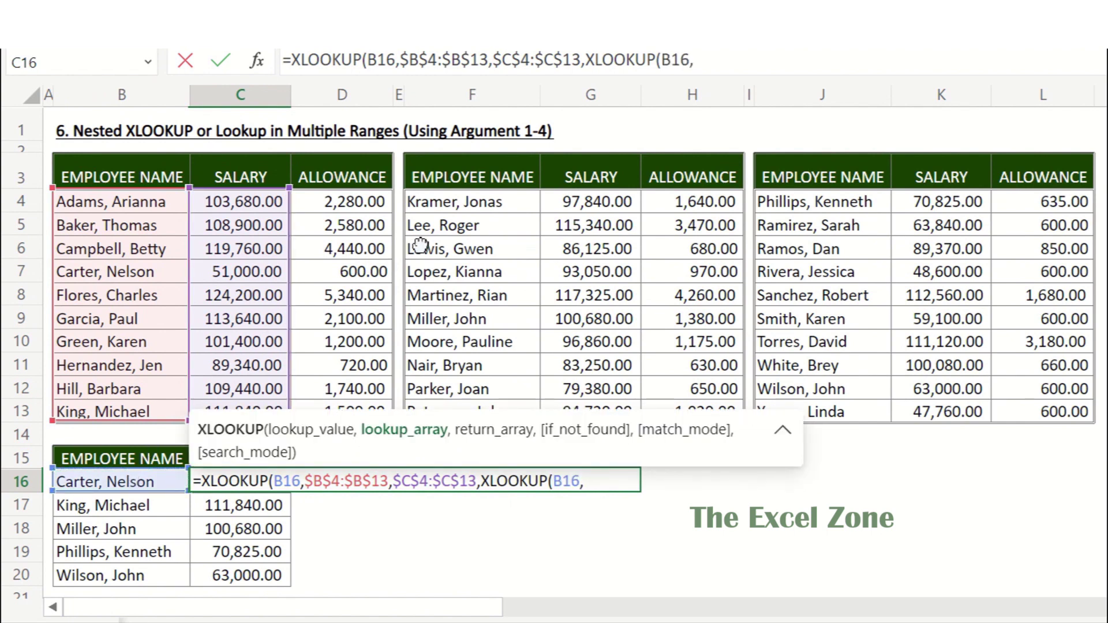
pyautogui.click(470, 204)
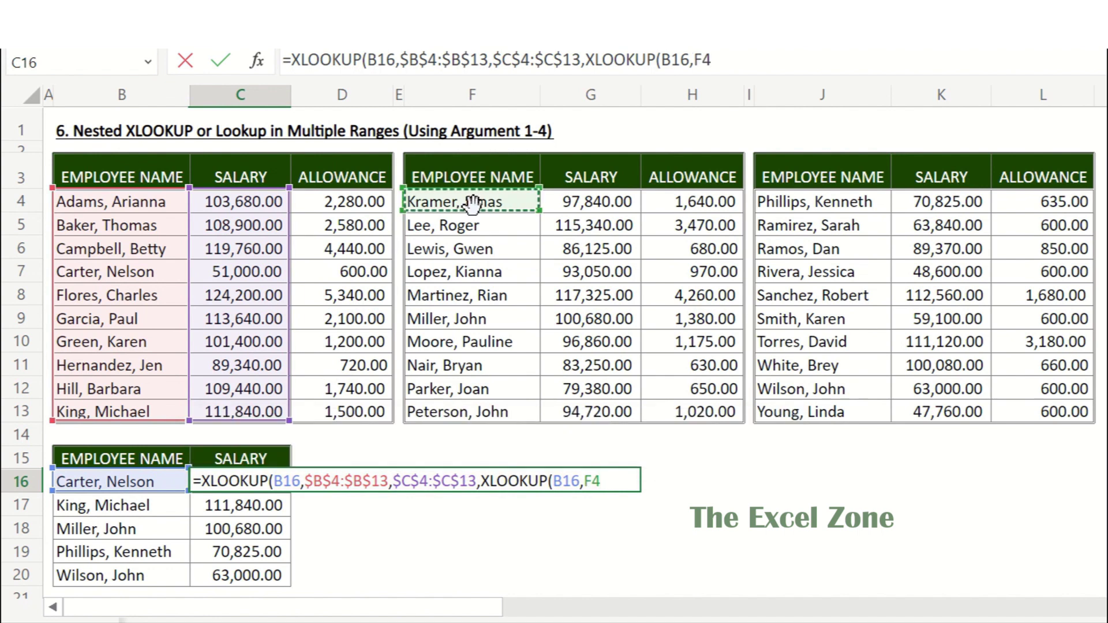
pyautogui.hotkey('ctrl', 'shift', 'Down')
pyautogui.press('F4')
# Step: Give the second XLOOKUP the absolute return array $G$4:$G$13, the second table's salary column
pyautogui.write(',')
pyautogui.click(576, 204)
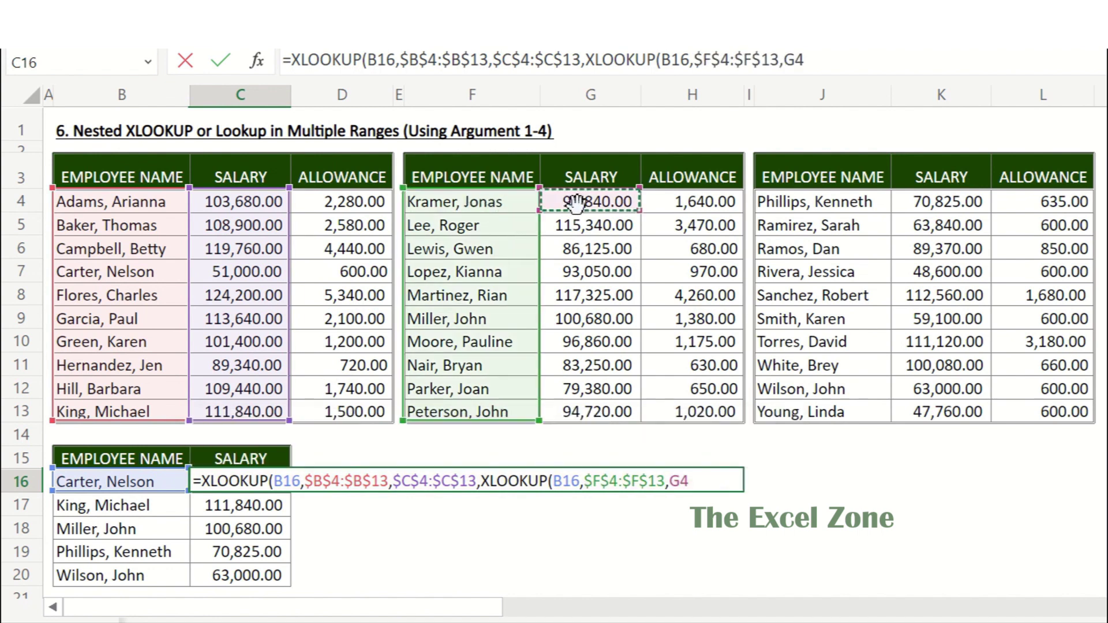
pyautogui.hotkey('ctrl', 'shift', 'Down')
pyautogui.press('F4')
# Step: Nest a third XLOOKUP as the second one's if_not_found argument, with lookup value B16 and absolute lookup array $J$4:$J$13
pyautogui.write(',xl')
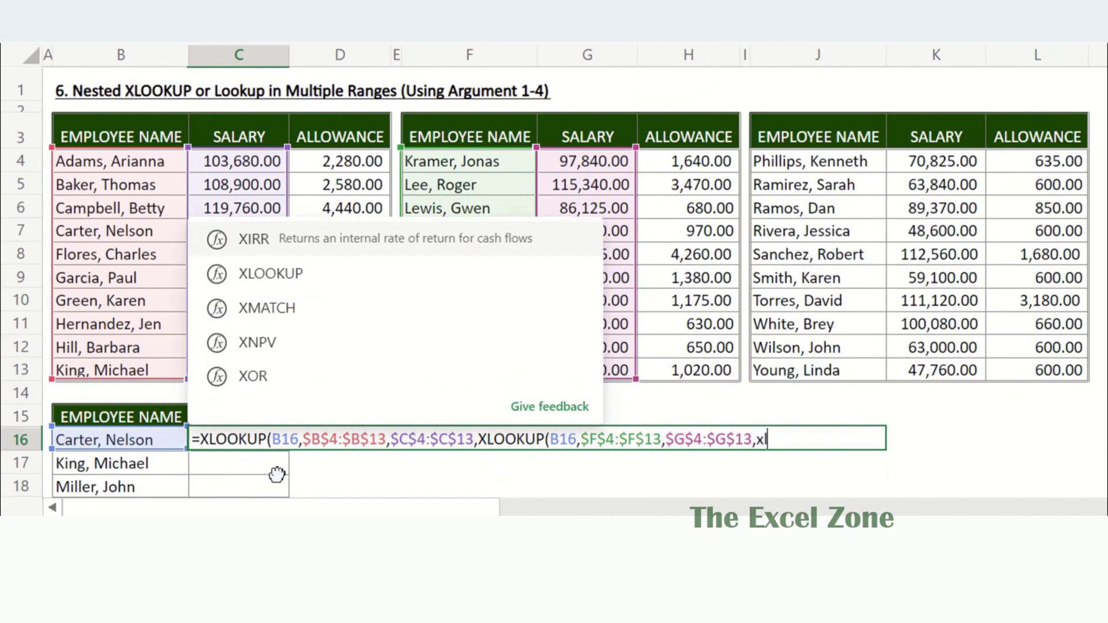
pyautogui.write('ook')
pyautogui.press('Tab')
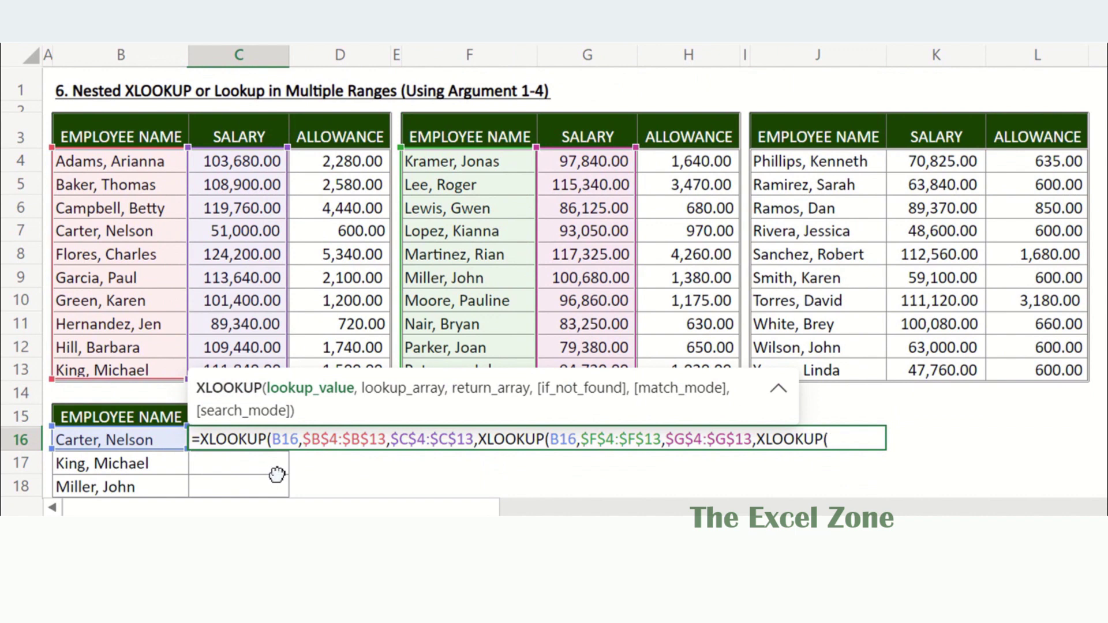
pyautogui.click(103, 442)
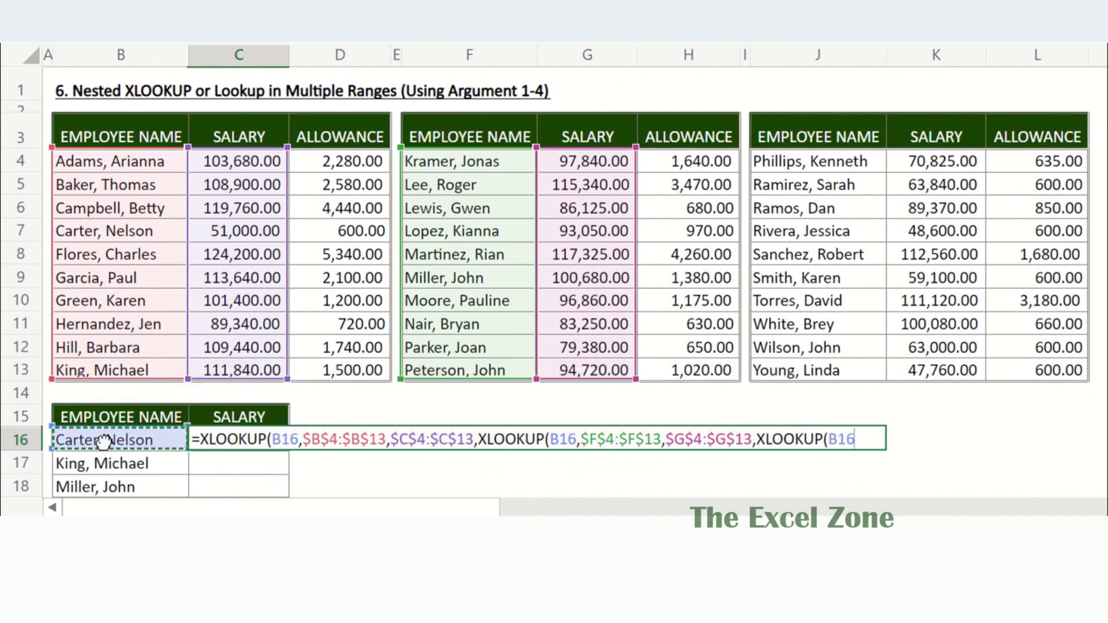
pyautogui.write(',')
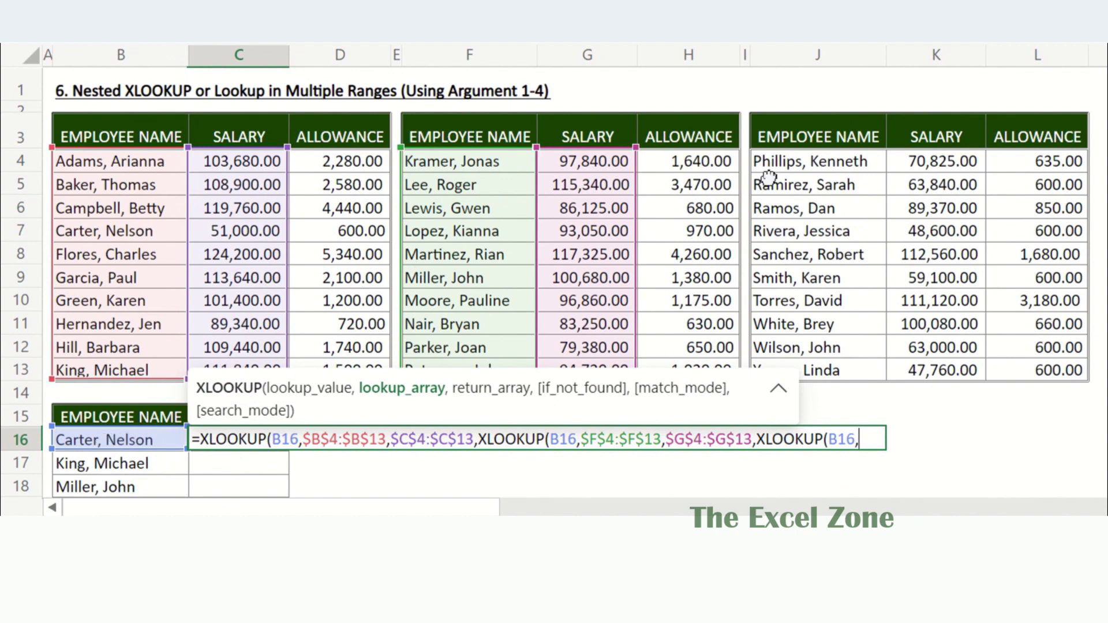
pyautogui.click(795, 162)
pyautogui.hotkey('ctrl', 'shift', 'Down')
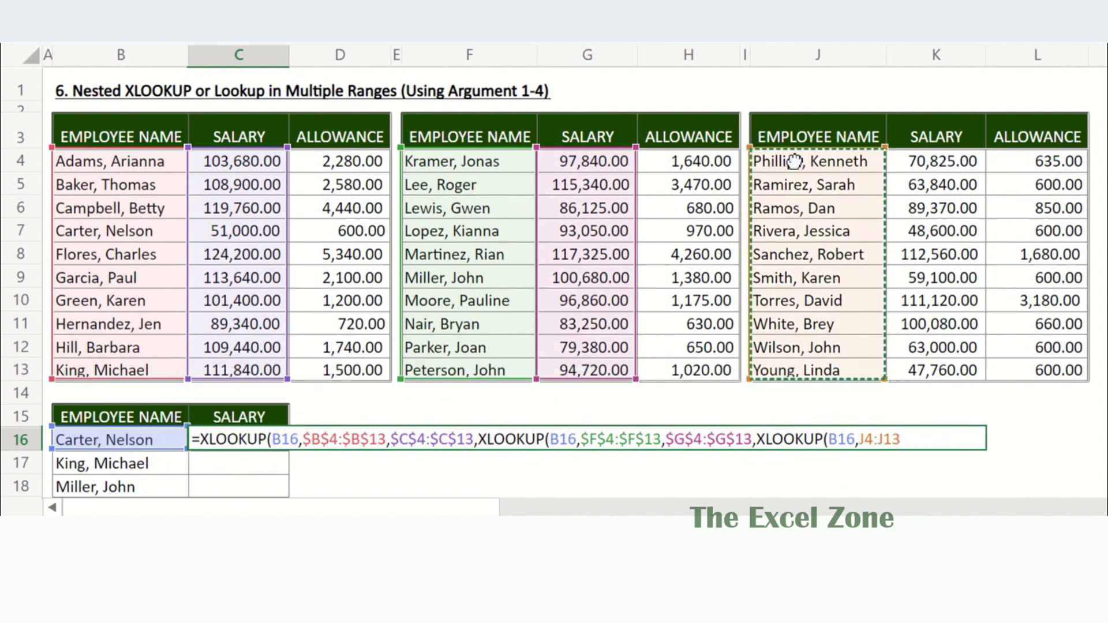
pyautogui.press('F4')
# Step: Give the third XLOOKUP the absolute return array $K$4:$K$13, close all three functions and enter the formula in C16
pyautogui.write(',')
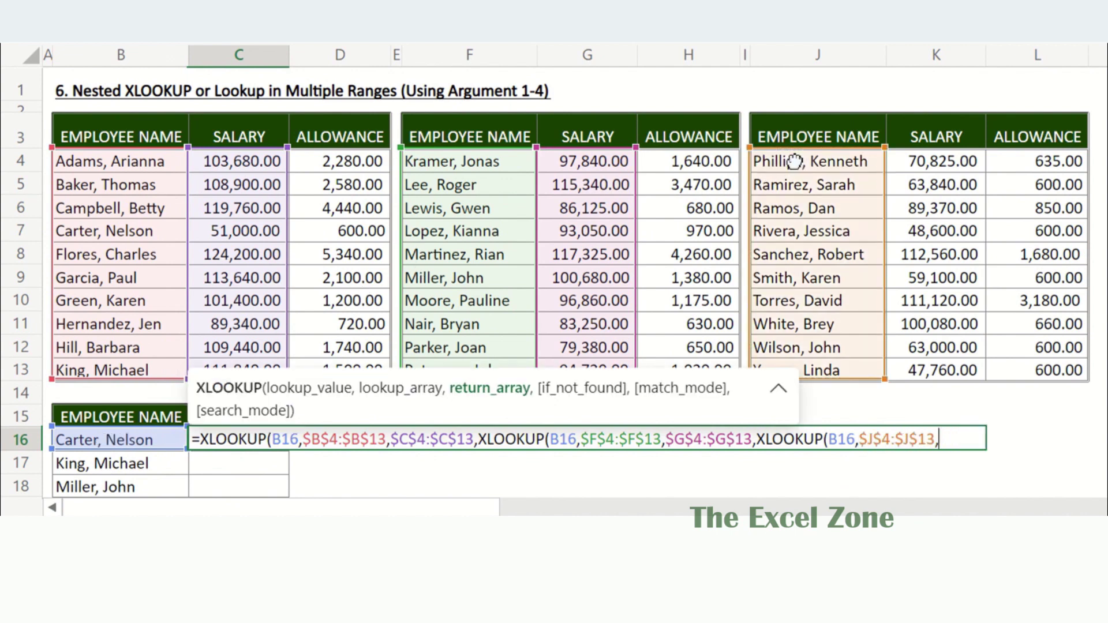
pyautogui.click(918, 168)
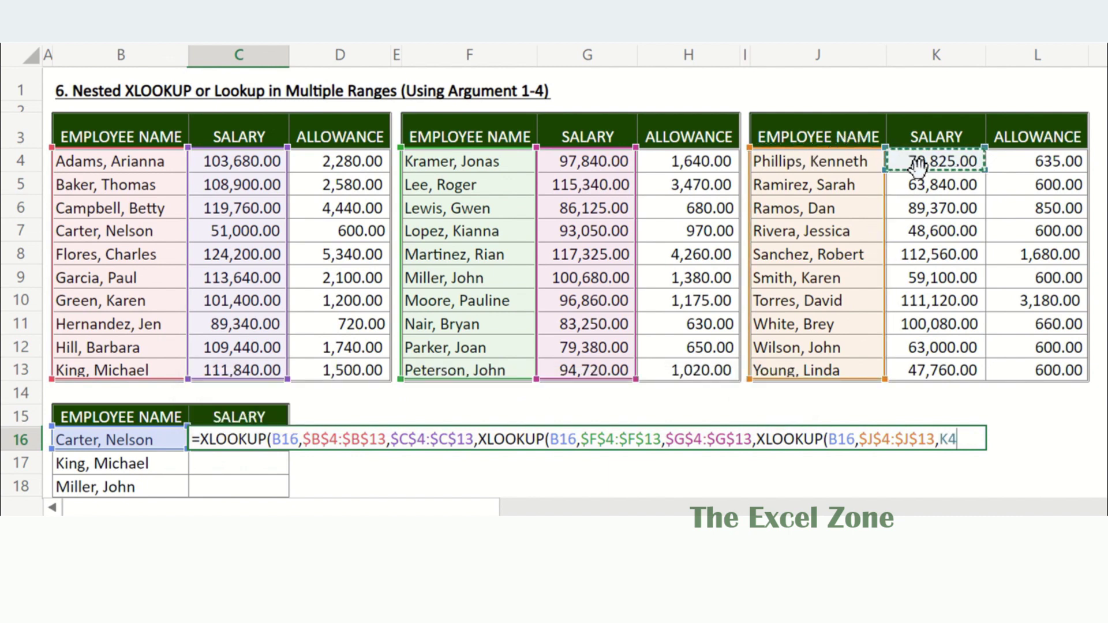
pyautogui.hotkey('ctrl', 'shift', 'Down')
pyautogui.press('F4')
pyautogui.write(')))')
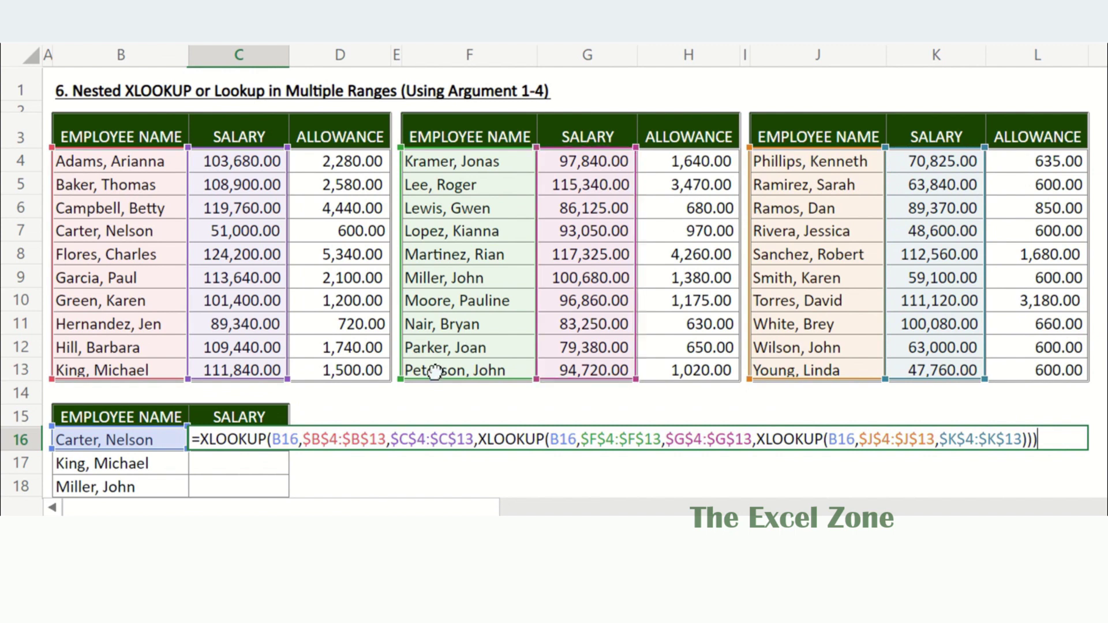
pyautogui.press('ctrl')
pyautogui.press('ctrl')
pyautogui.press('Return')
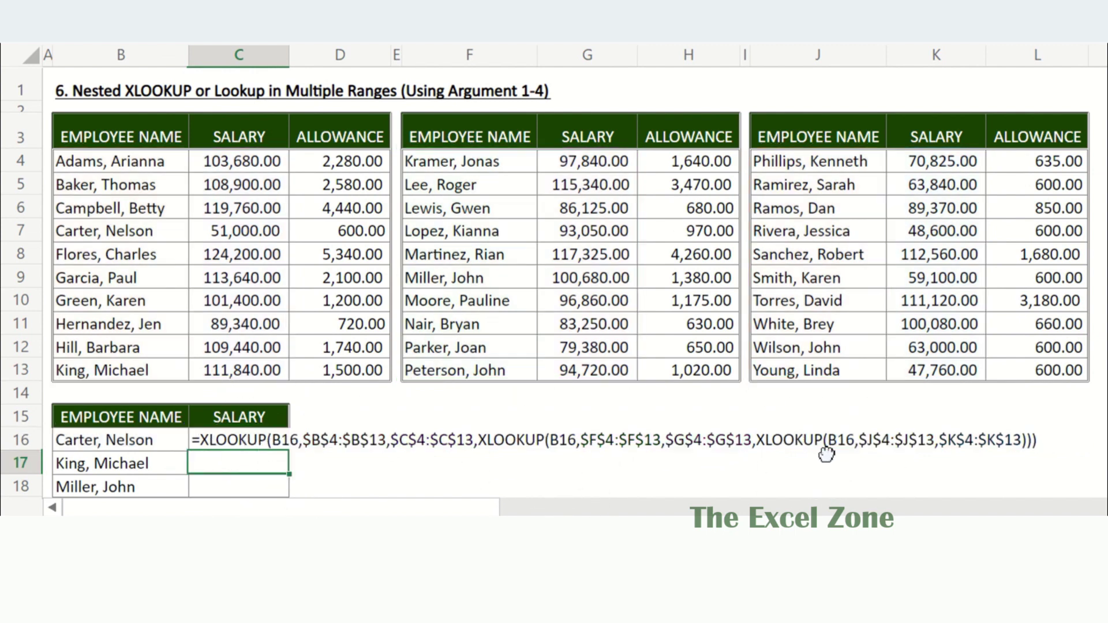
pyautogui.press('Up')
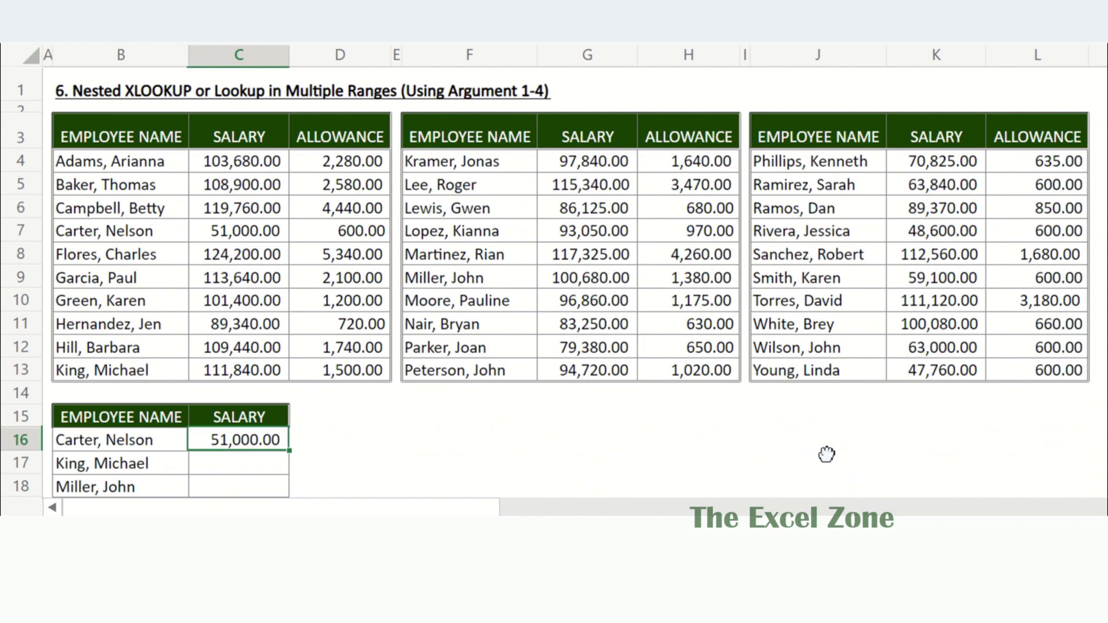
# Step: Copy the nested XLOOKUP formula from C16 to C17:C20 for the remaining employees
pyautogui.press('F2')
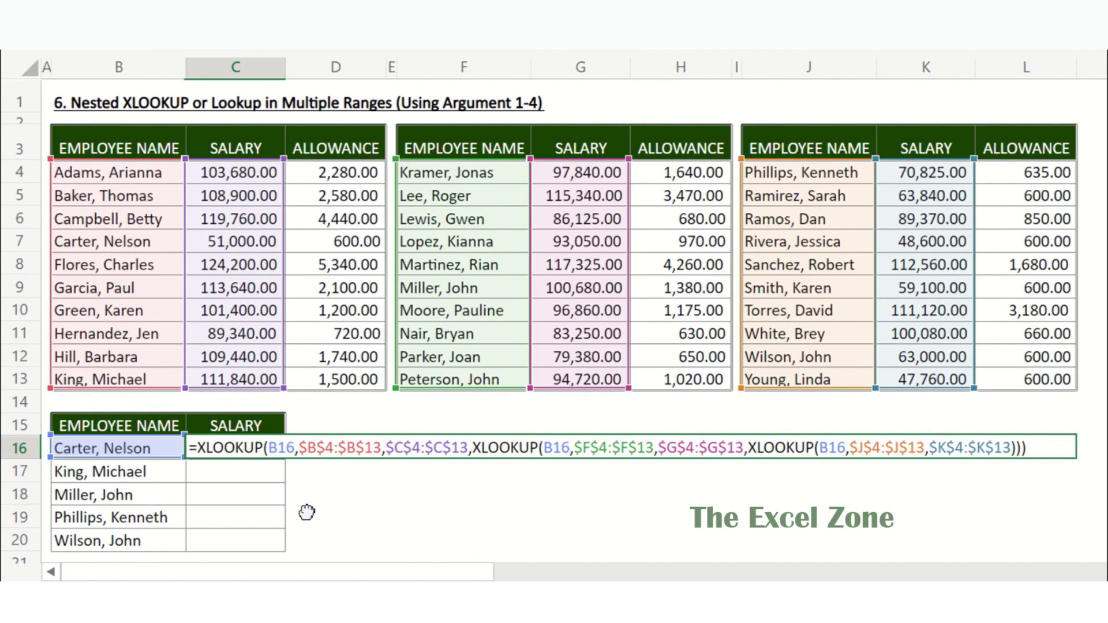
pyautogui.press('Return')
pyautogui.press('Up')
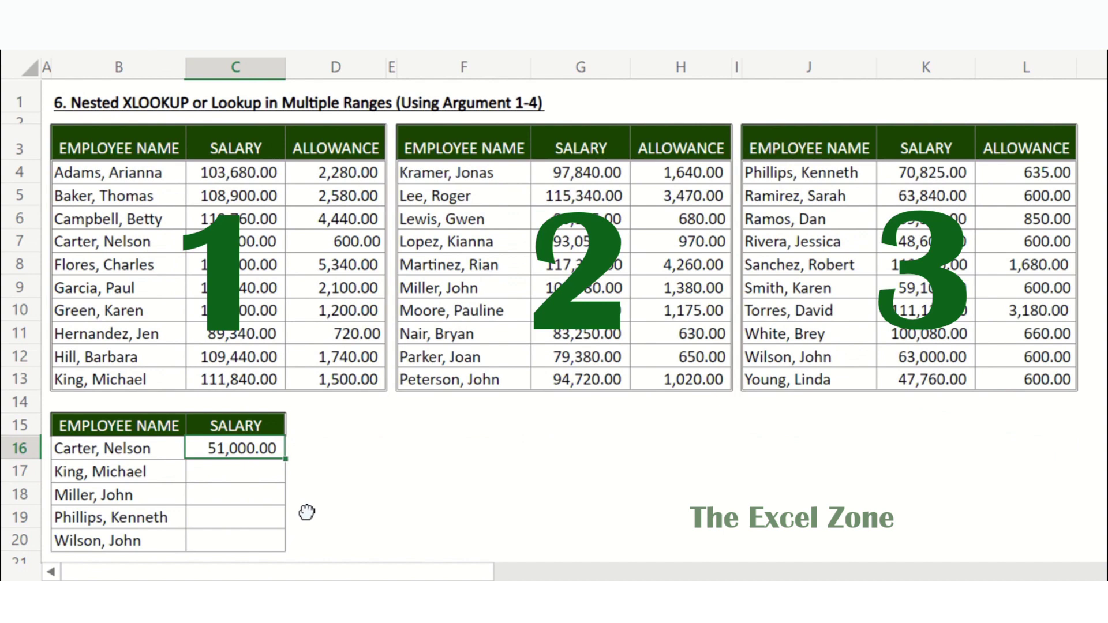
pyautogui.hotkey('ctrl', 'c')
pyautogui.press('Down')
pyautogui.hotkey('shift', 'Down')
pyautogui.hotkey('shift', 'Down')
pyautogui.hotkey('shift', 'Down')
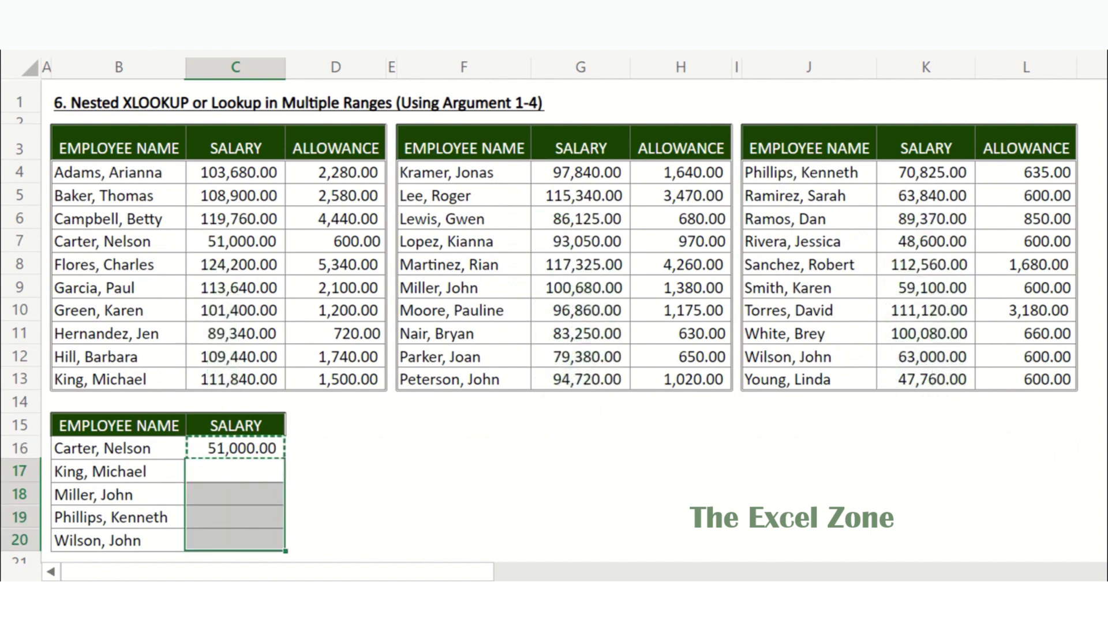
pyautogui.press('Return')
pyautogui.press('Down')
pyautogui.press('Down')
pyautogui.press('Down')
pyautogui.press('Down')
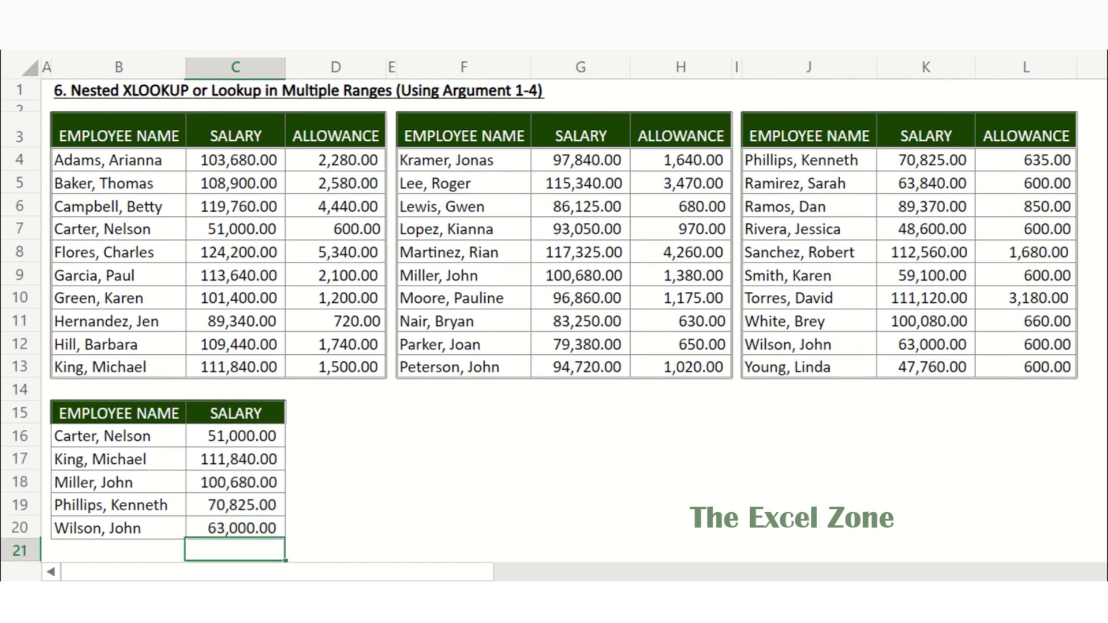
pyautogui.press('Up')
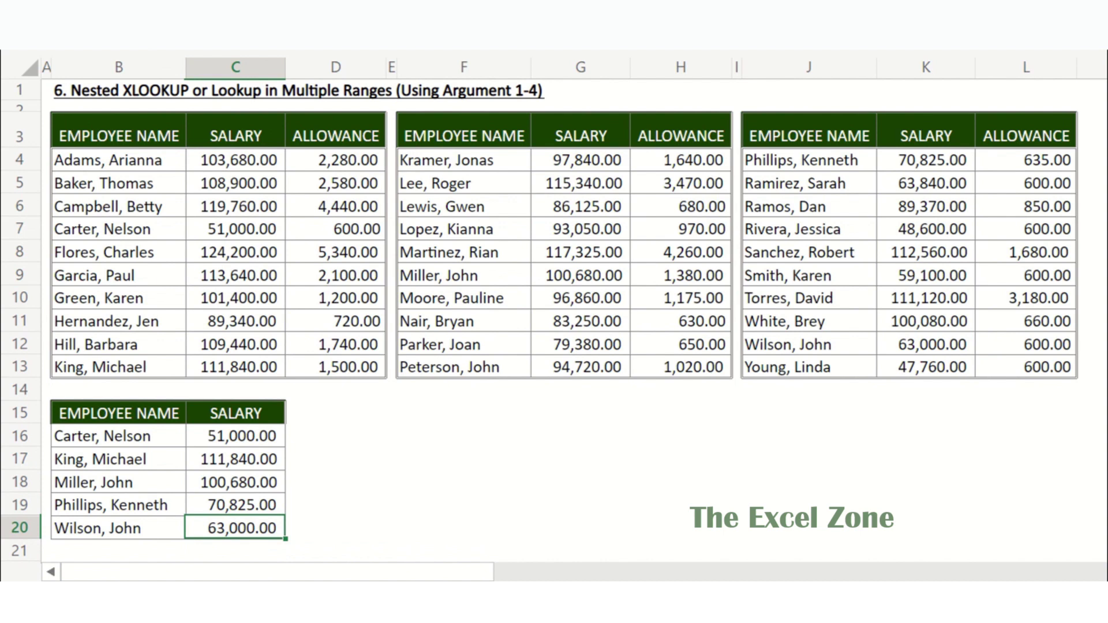
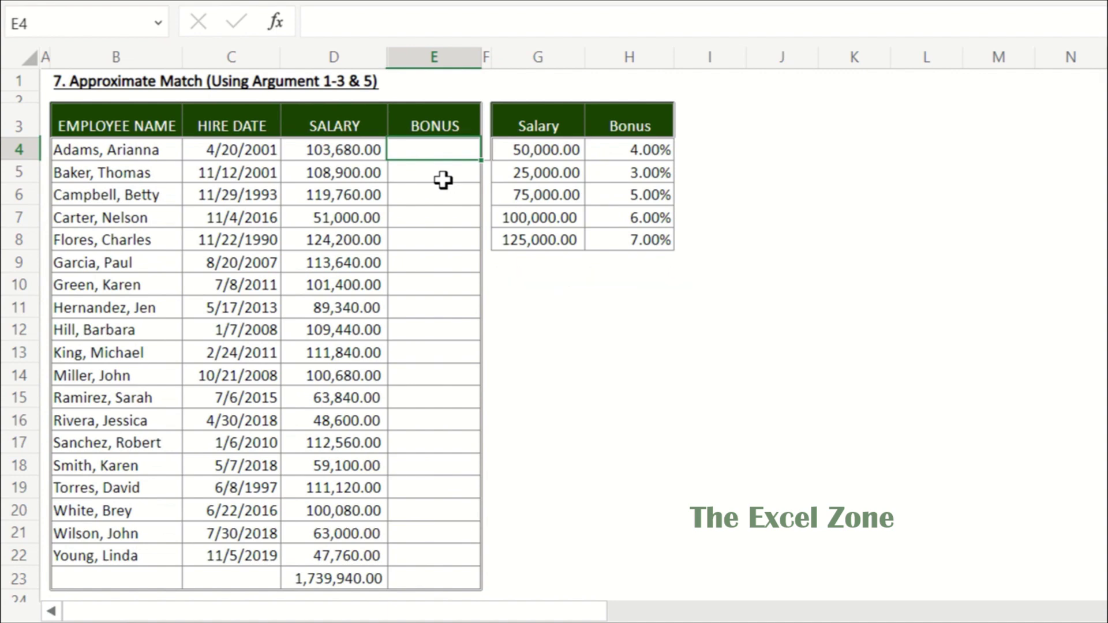
# Step: Start an XLOOKUP in E4 with lookup value D4 and the absolute lookup array $G$4:$G$8
pyautogui.write('=XLOOKUP(')
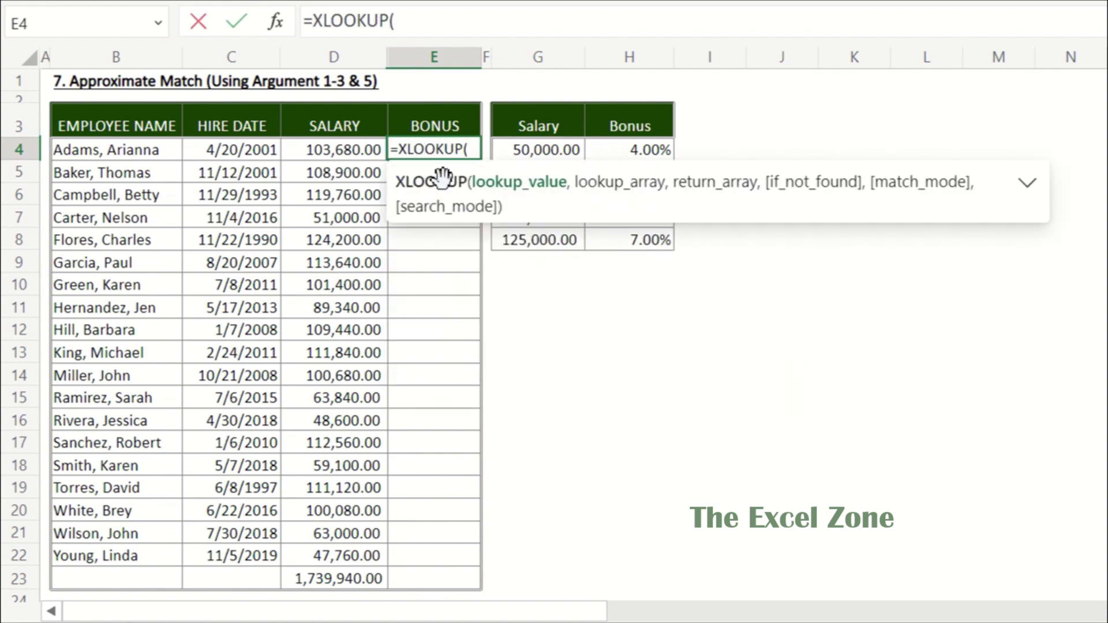
pyautogui.click(343, 152)
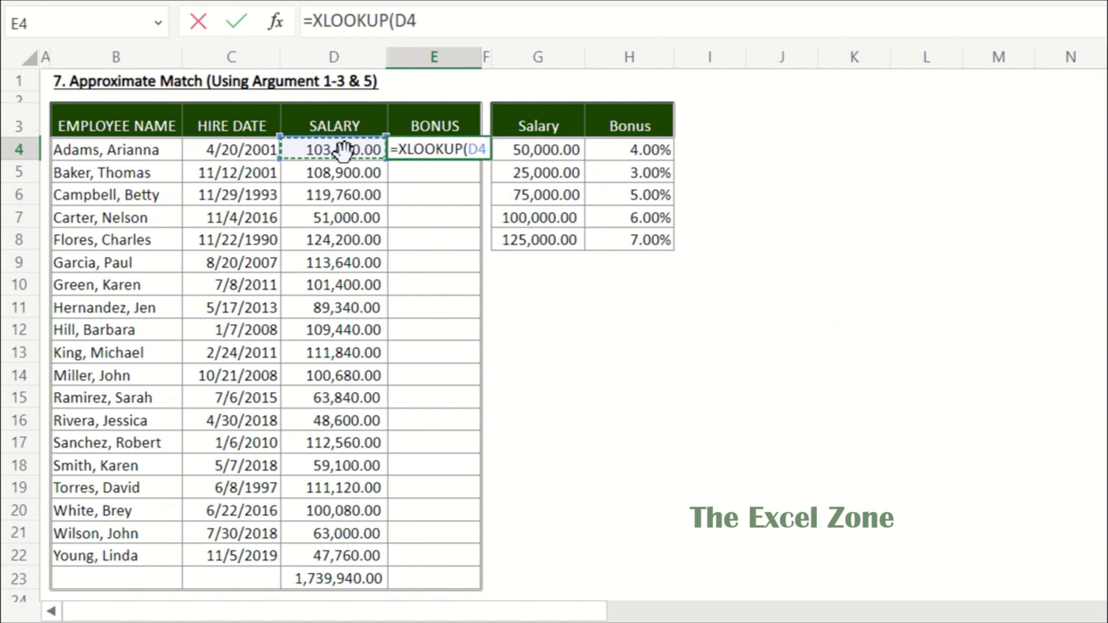
pyautogui.write(',')
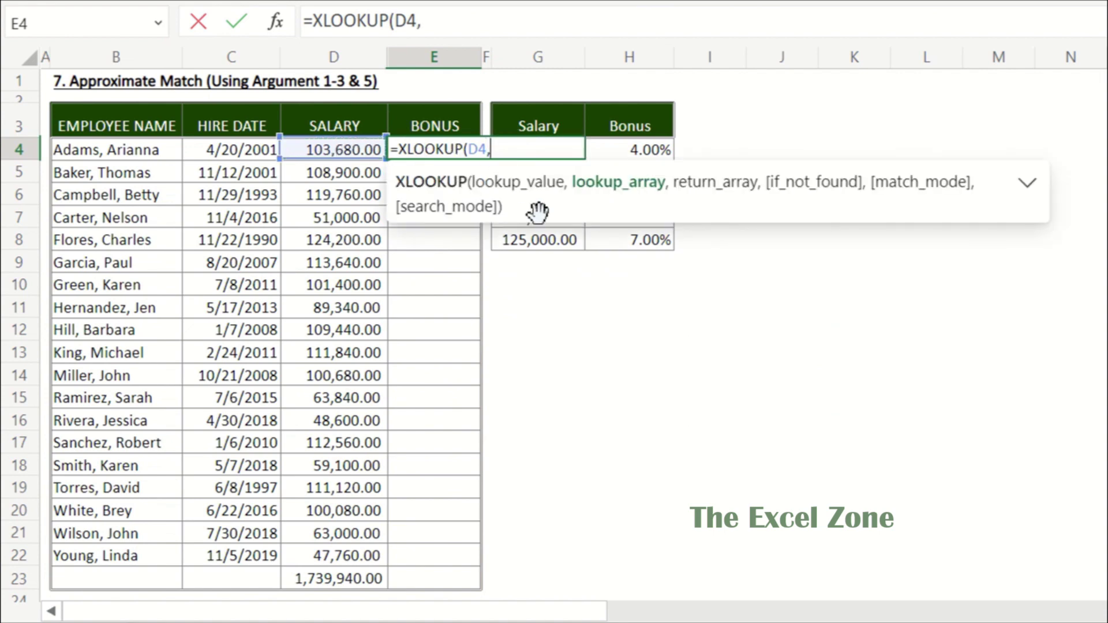
pyautogui.click(543, 242)
pyautogui.hotkey('shift', 'Up')
pyautogui.hotkey('shift', 'Up')
pyautogui.hotkey('shift', 'Up')
pyautogui.hotkey('shift', 'Up')
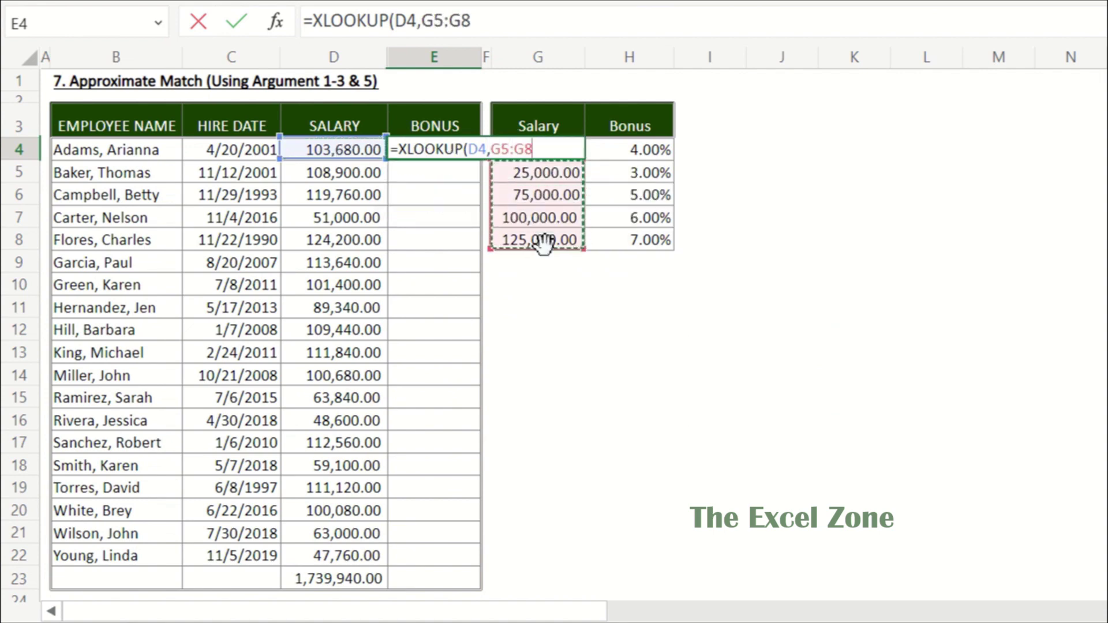
pyautogui.press('F4')
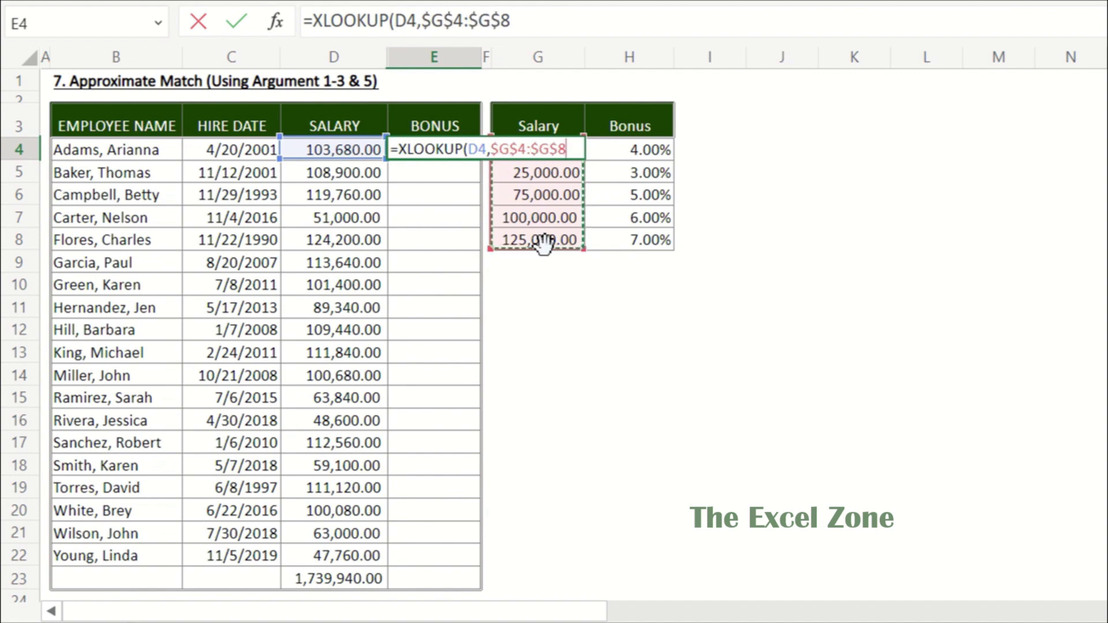
# Step: Give the XLOOKUP the absolute return array $H$4:$H$8, the bonus rates, and enter the formula in E4
pyautogui.write(',')
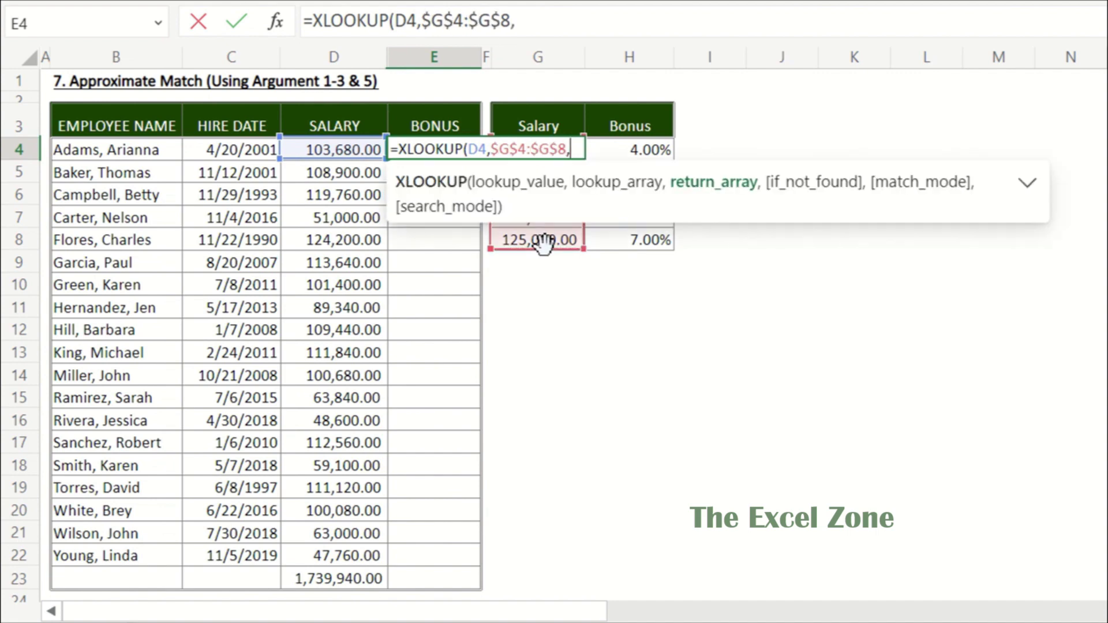
pyautogui.click(620, 242)
pyautogui.hotkey('shift', 'Up')
pyautogui.hotkey('shift', 'Up')
pyautogui.hotkey('shift', 'Up')
pyautogui.hotkey('shift', 'Up')
pyautogui.hotkey('shift', 'Up')
pyautogui.hotkey('shift', 'Down')
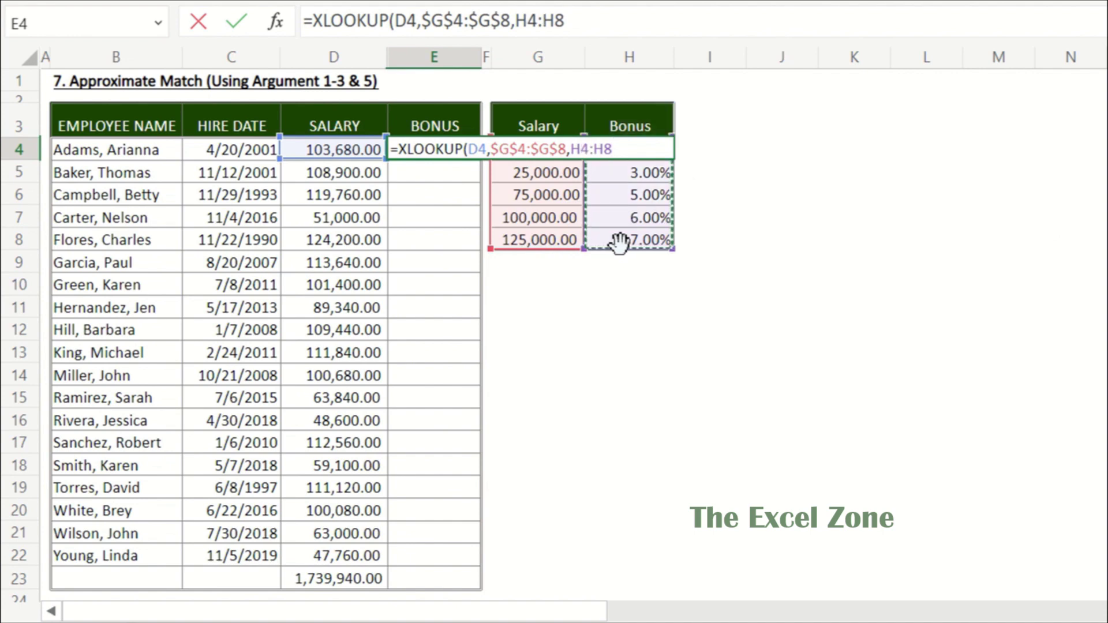
pyautogui.press('F4')
pyautogui.press('Return')
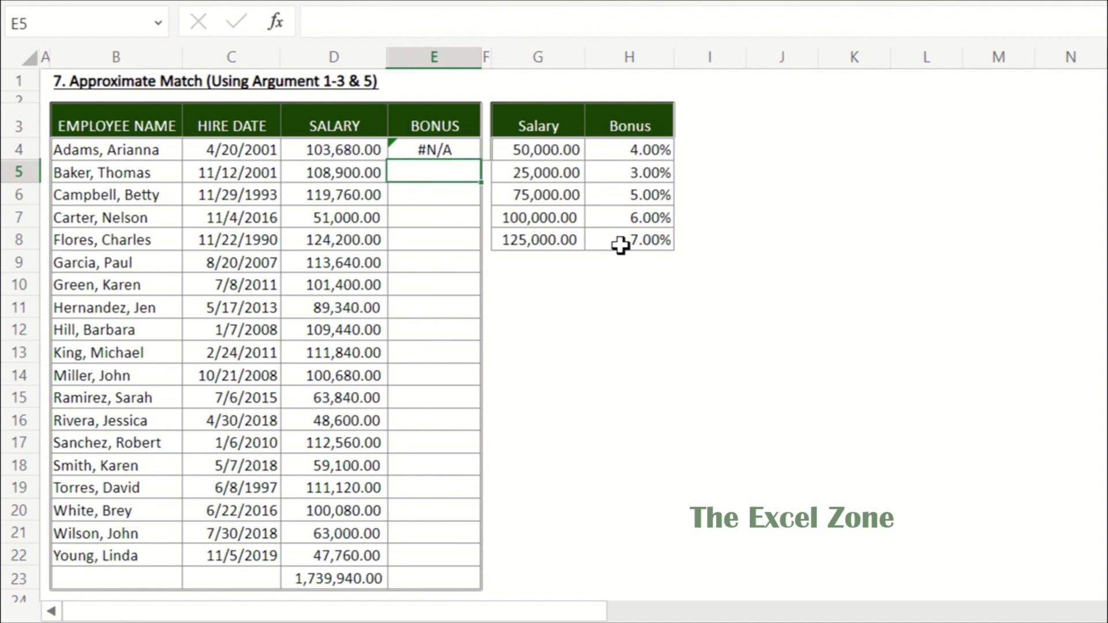
# Step: Extend the E4 XLOOKUP with an empty if_not_found argument and match mode -1
pyautogui.press('Up')
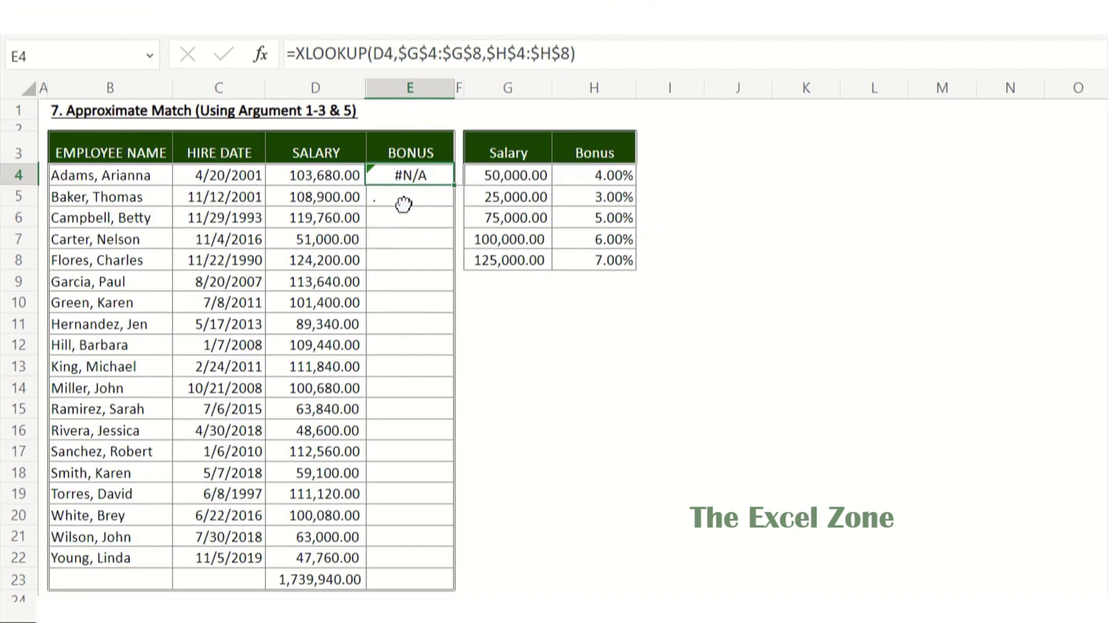
pyautogui.press('F2')
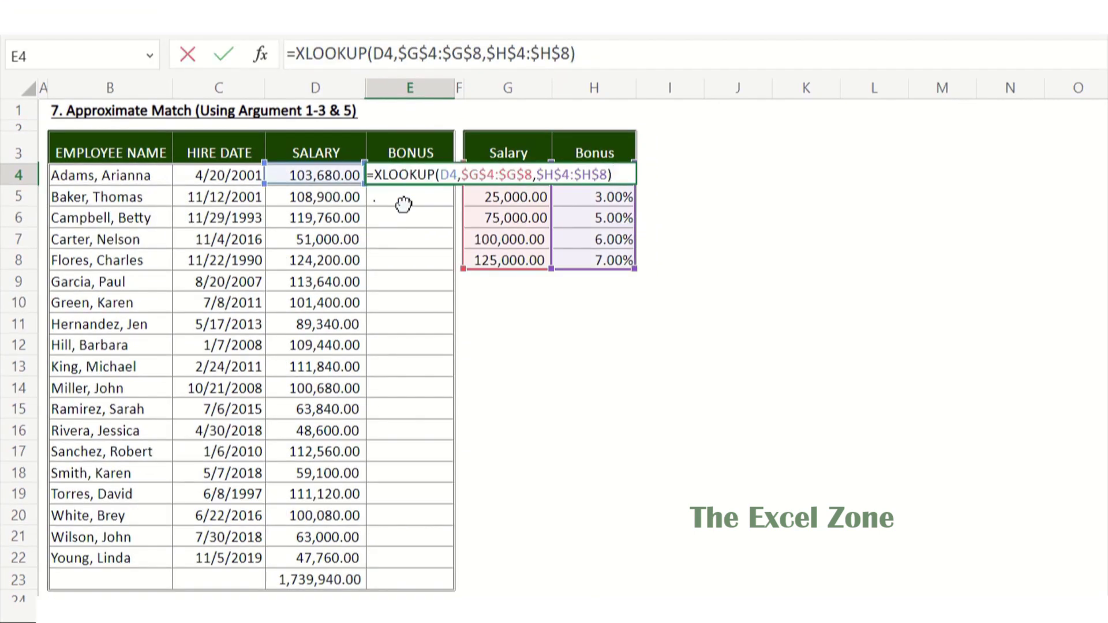
pyautogui.press('Left')
pyautogui.write(',')
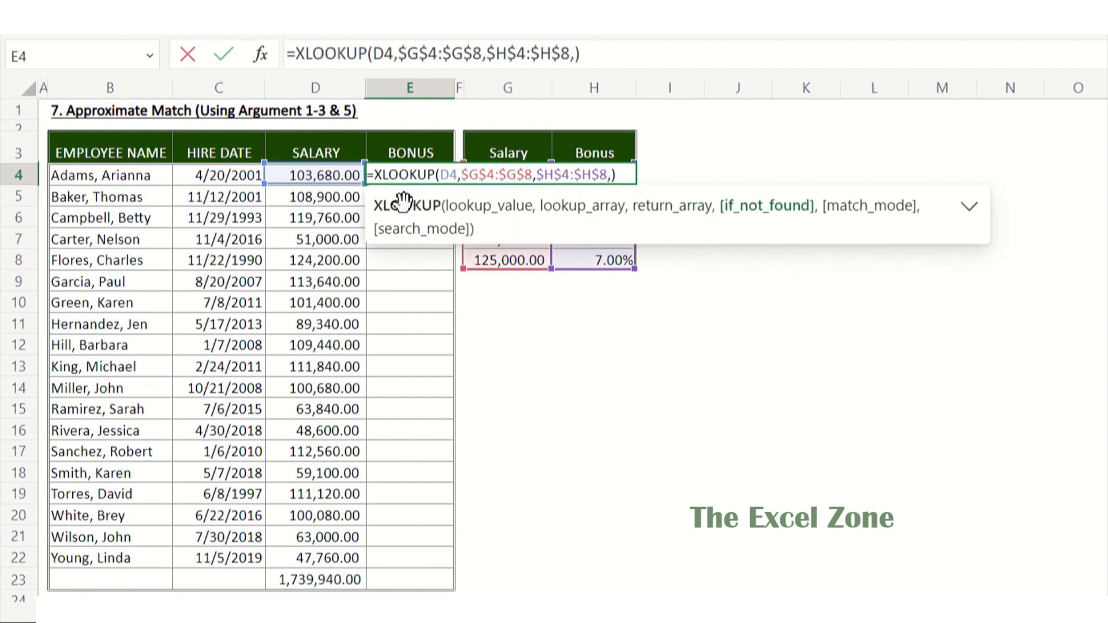
pyautogui.write(',')
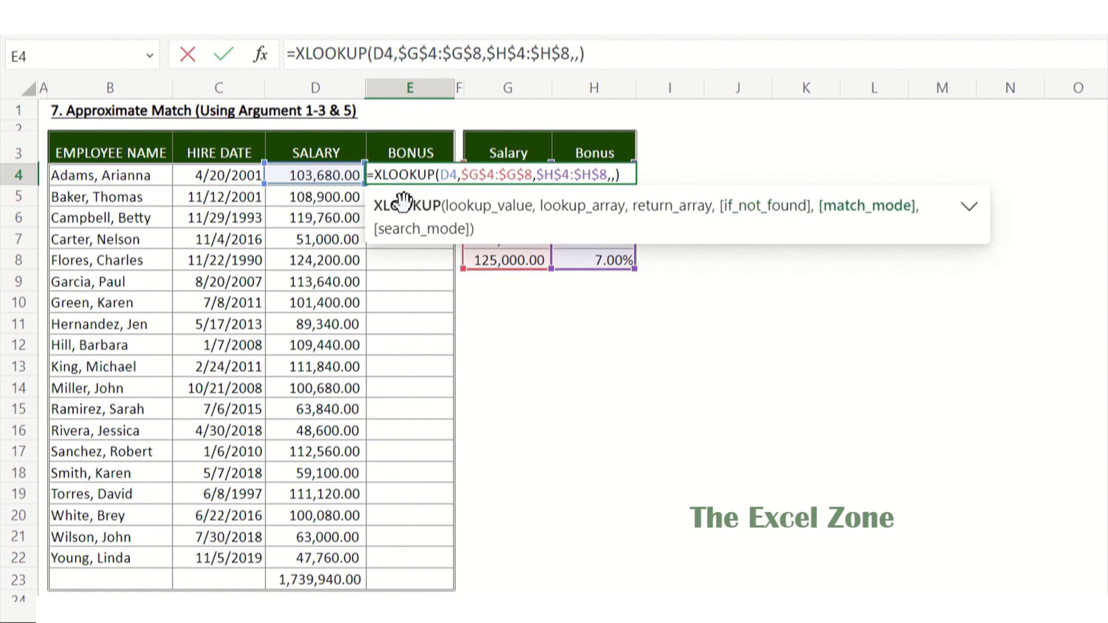
pyautogui.write('-1')
pyautogui.press('Return')
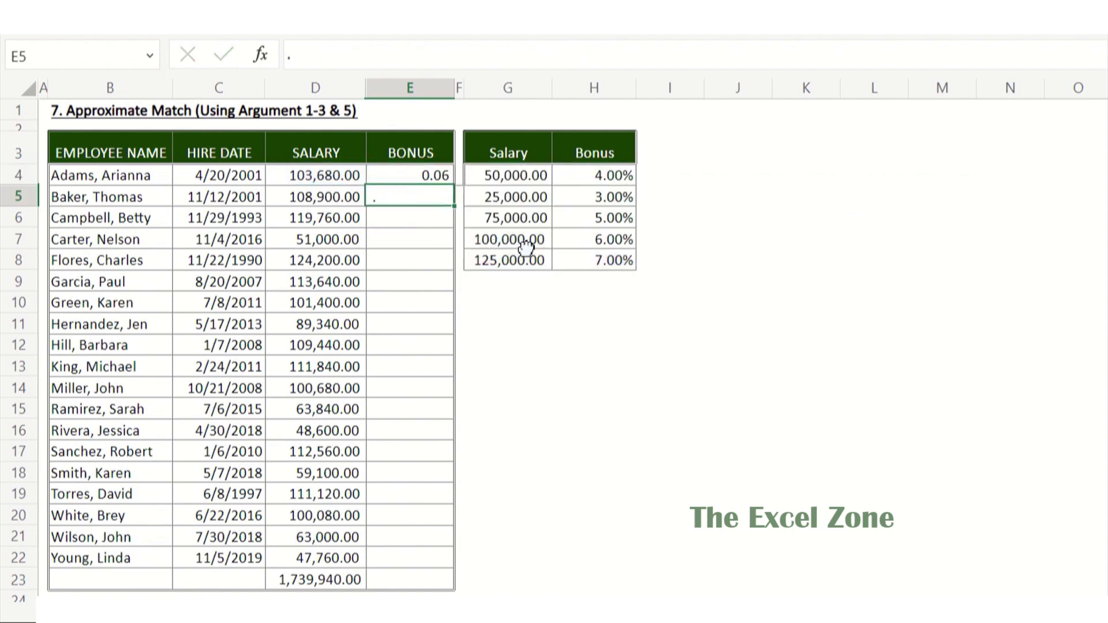
pyautogui.write('.')
pyautogui.click(581, 242)
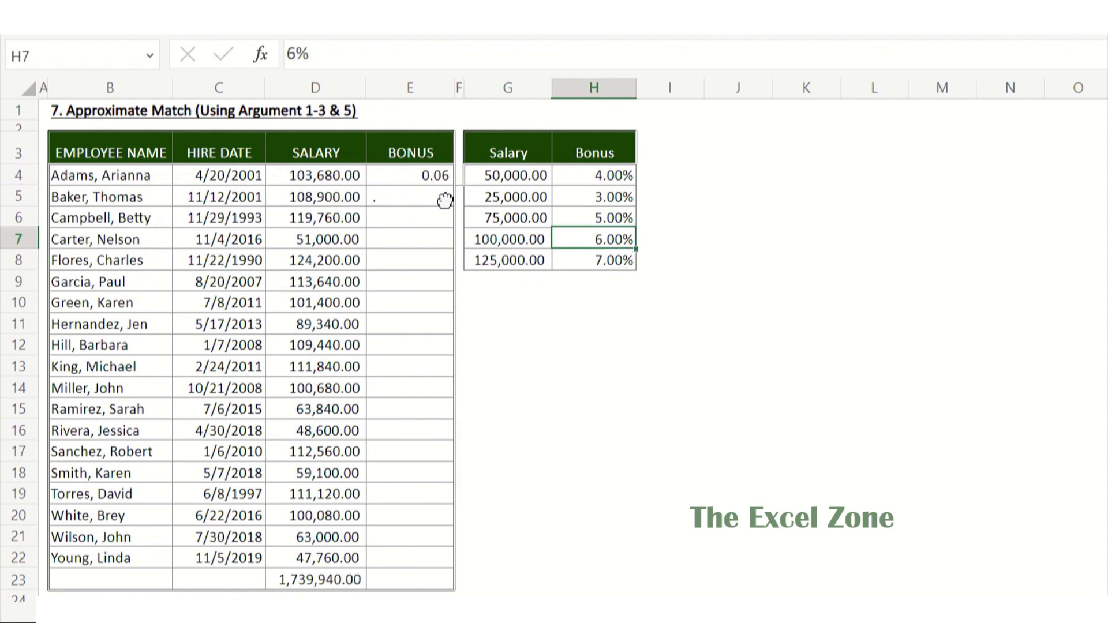
# Step: Change the match mode of the E4 XLOOKUP to 1
pyautogui.click(430, 176)
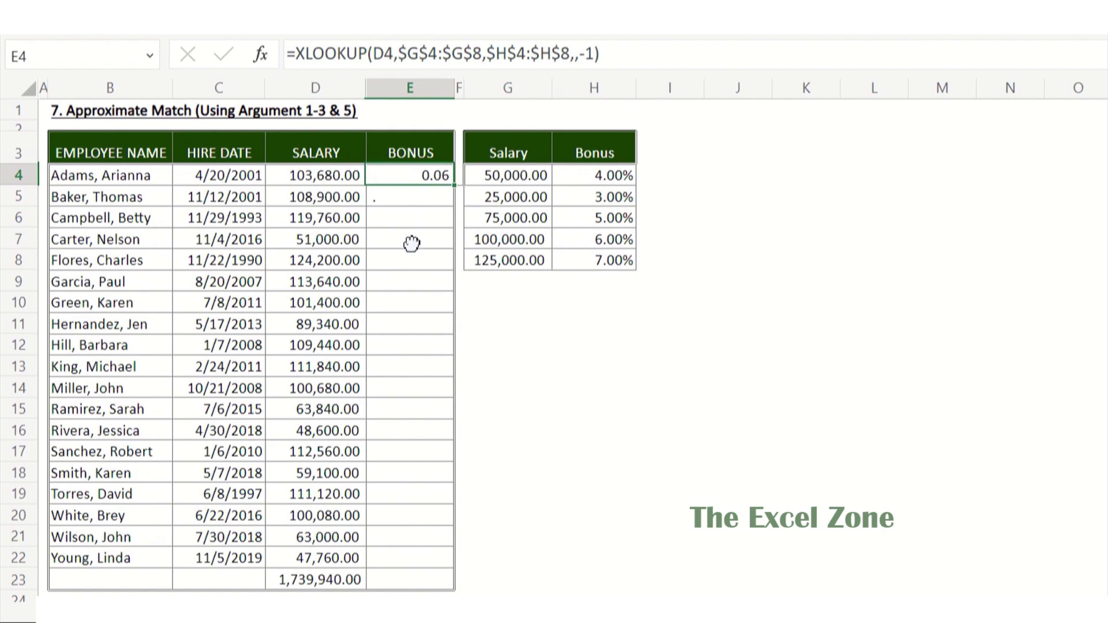
pyautogui.press('F2')
pyautogui.press('Left')
pyautogui.press('BackSpace')
pyautogui.press('BackSpace')
pyautogui.write('1')
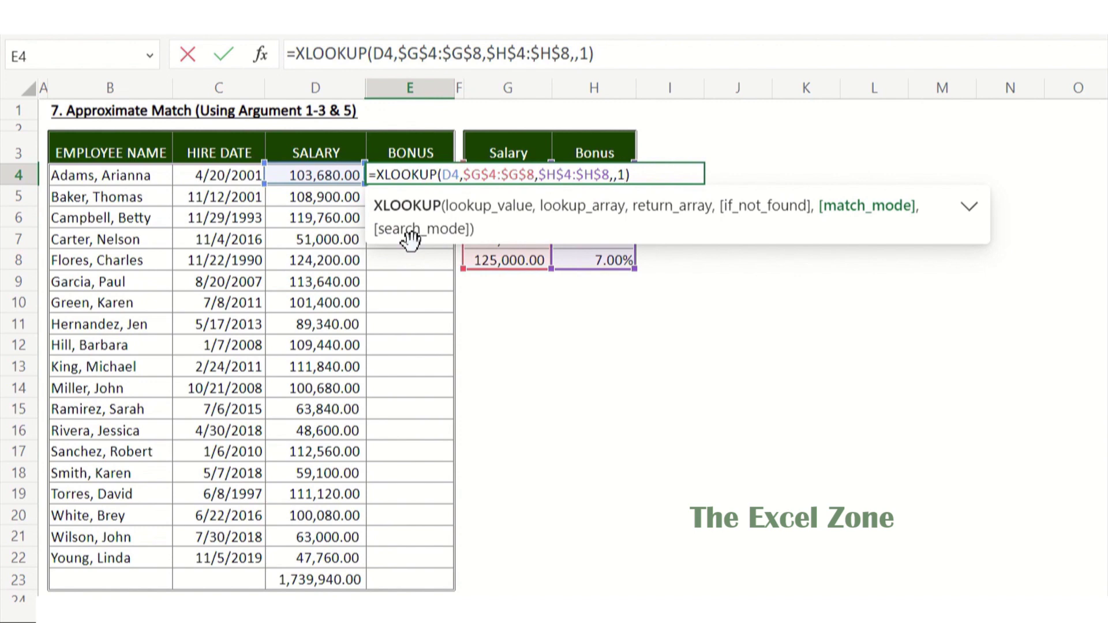
pyautogui.press('Return')
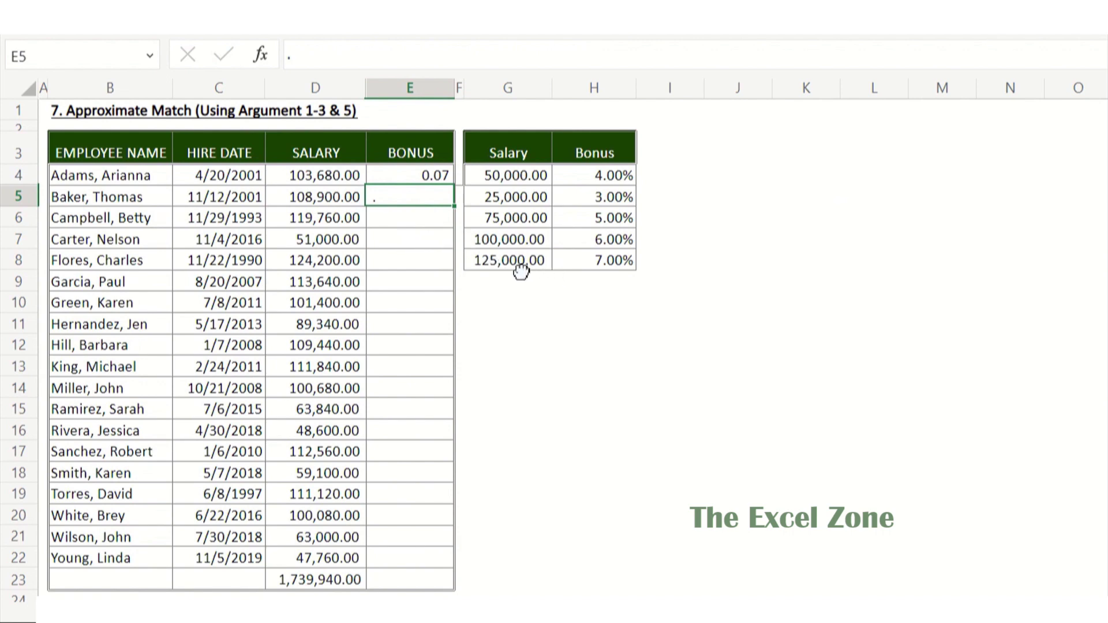
# Step: Multiply the XLOOKUP result in E4 by the salary in D4 to calculate the bonus amount
pyautogui.click(537, 268)
pyautogui.press('Up')
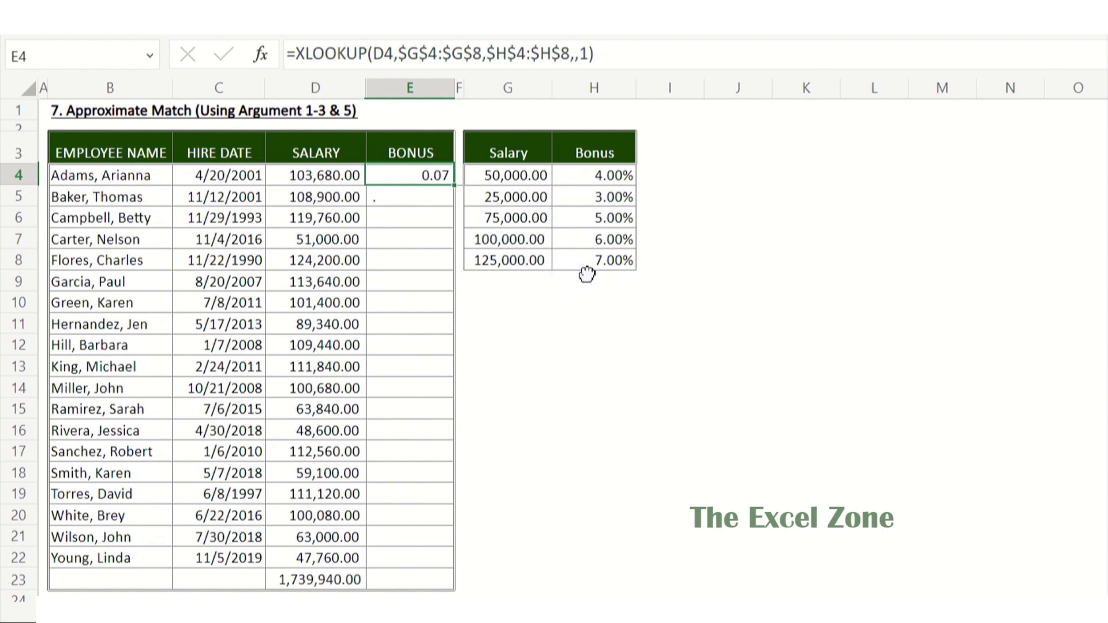
pyautogui.press('F2')
pyautogui.write('*')
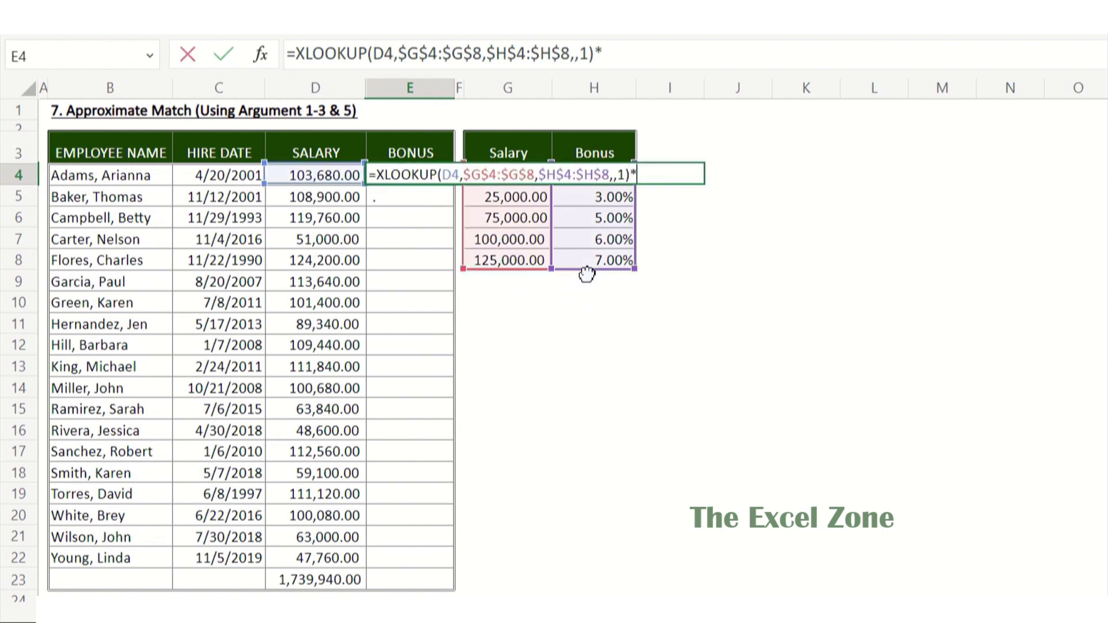
pyautogui.click(321, 175)
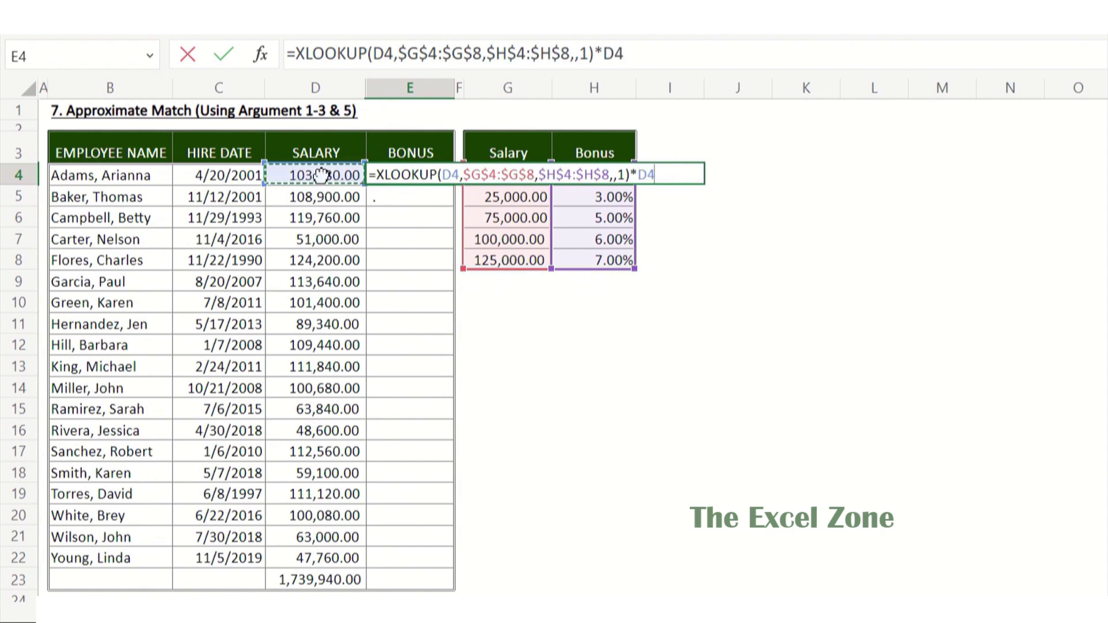
pyautogui.press('Return')
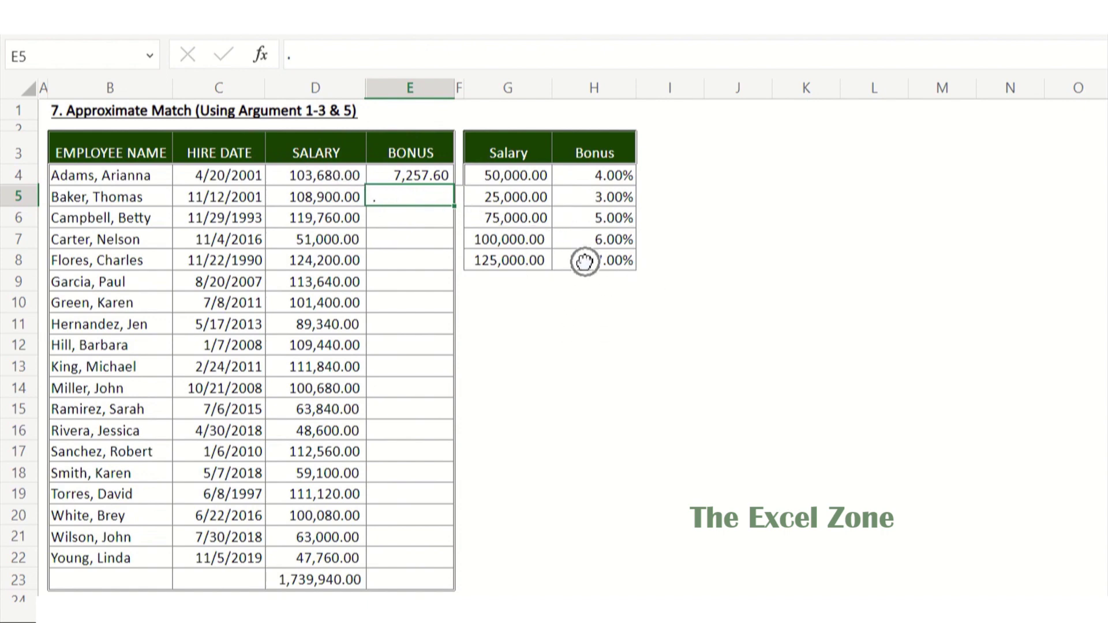
# Step: Fill the bonus formula from E4 down the BONUS column for the remaining employees
pyautogui.press('Up')
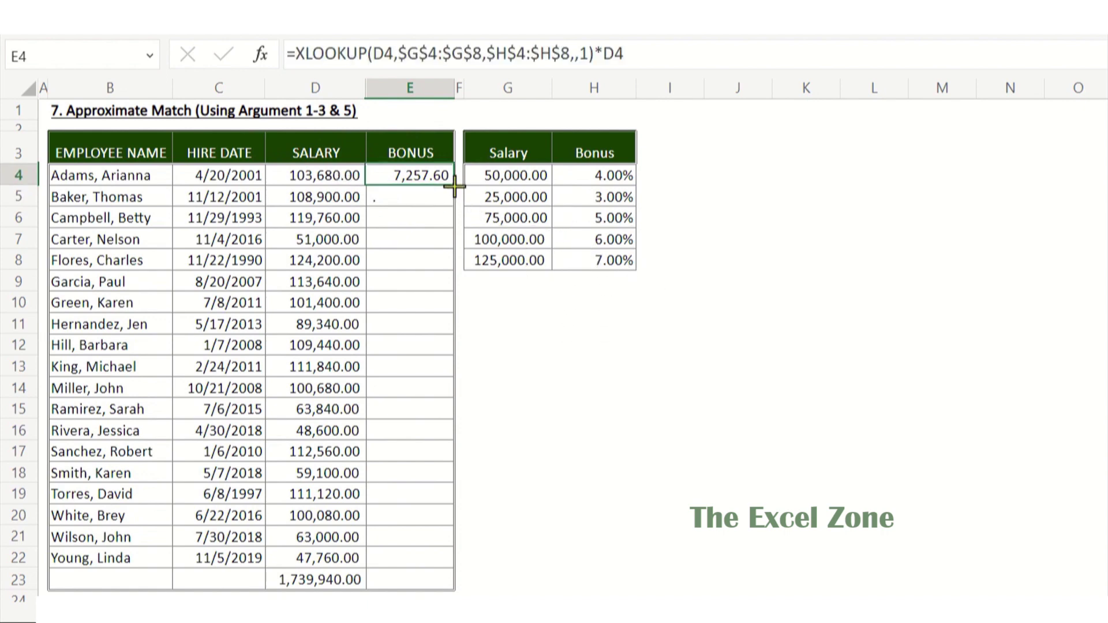
pyautogui.doubleClick(454, 186)
pyautogui.hotkey('ctrl', 'Down')
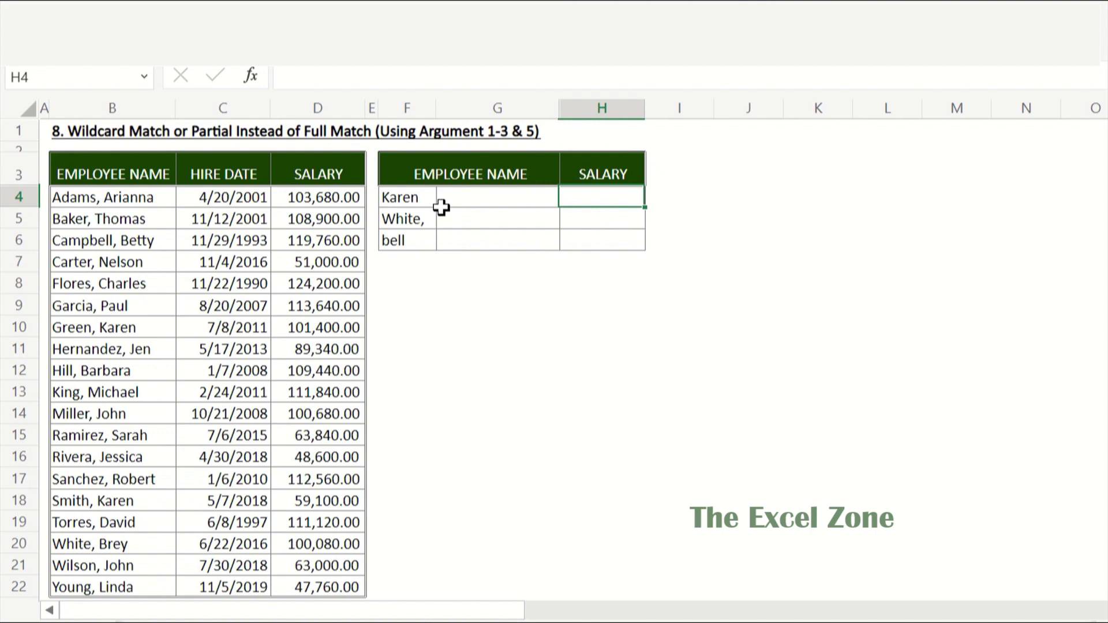
# Step: Start an XLOOKUP in H4 of the wildcard match sheet with the lookup value "*"&F4&"*"
pyautogui.write('=XLOOK')
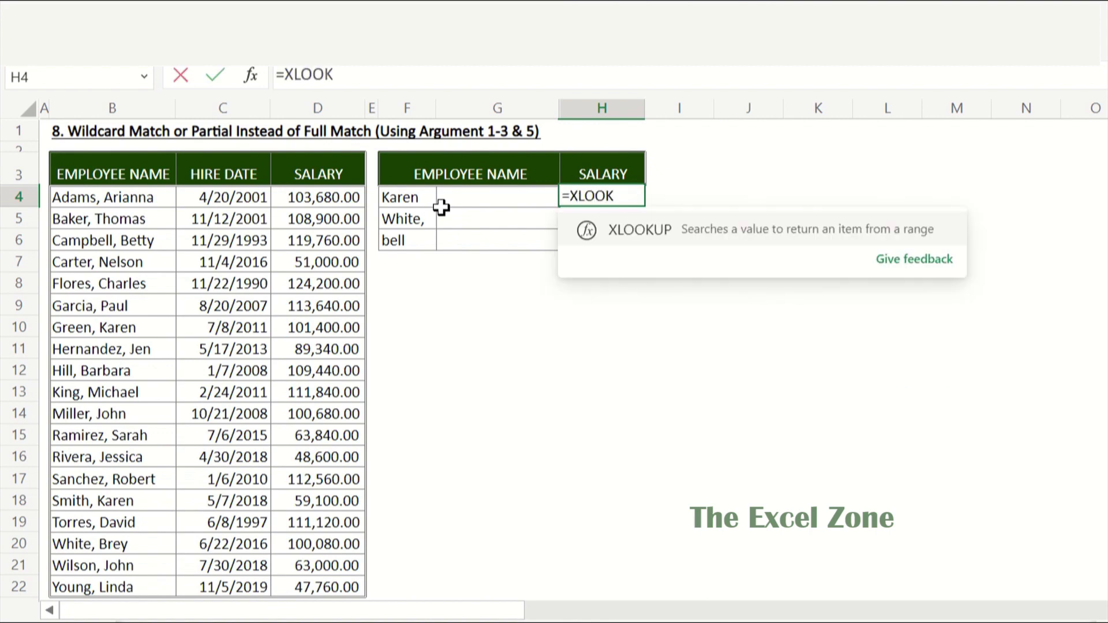
pyautogui.press('Tab')
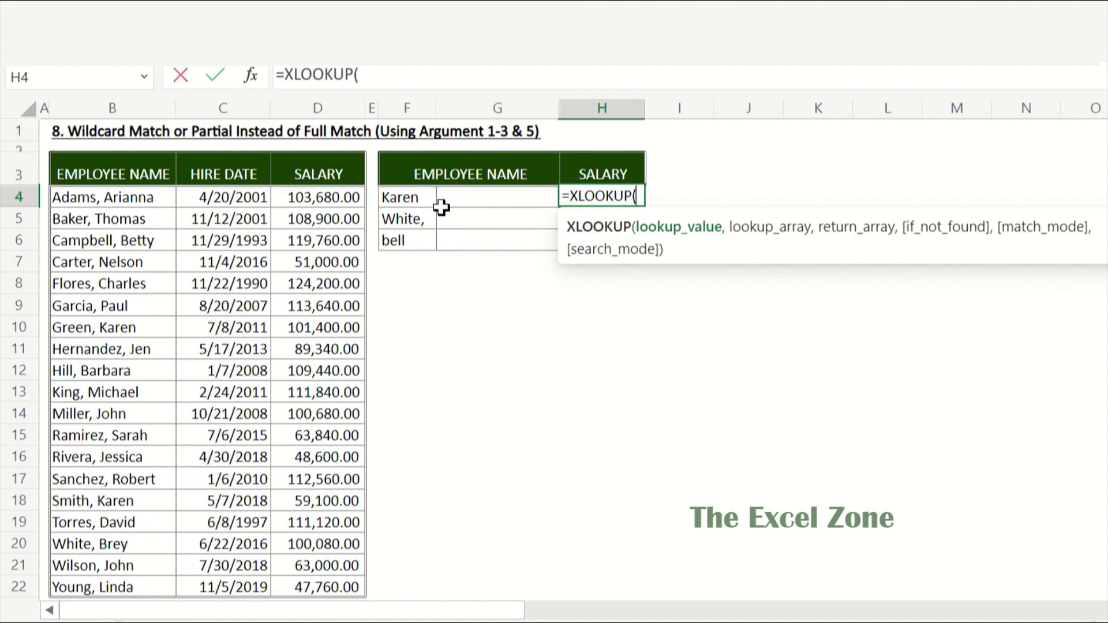
pyautogui.write('"*"')
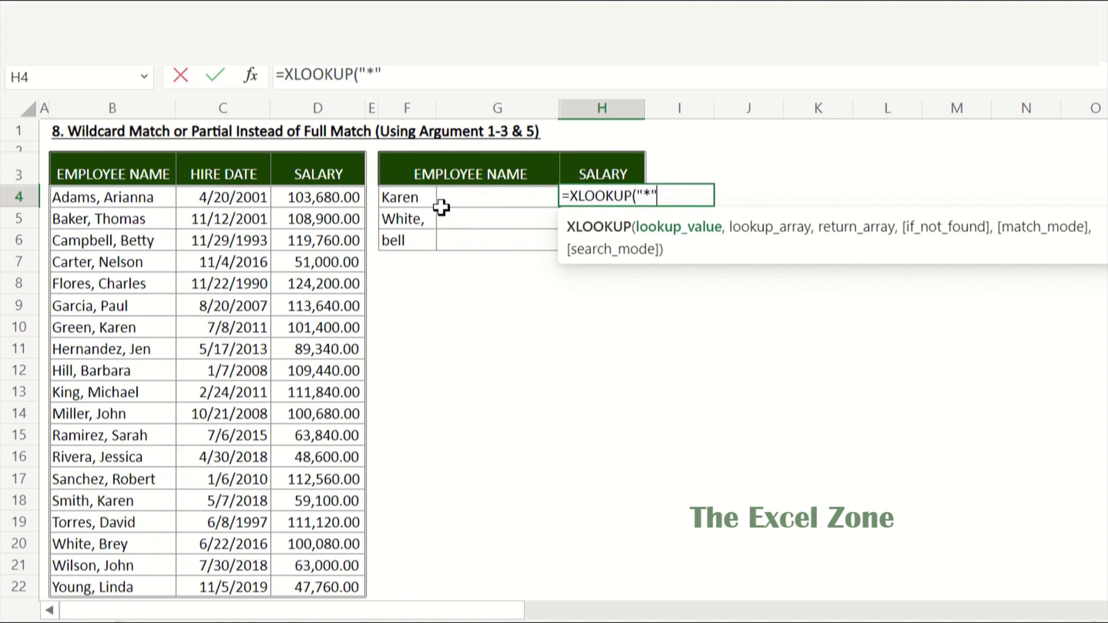
pyautogui.write('&')
pyautogui.click(404, 197)
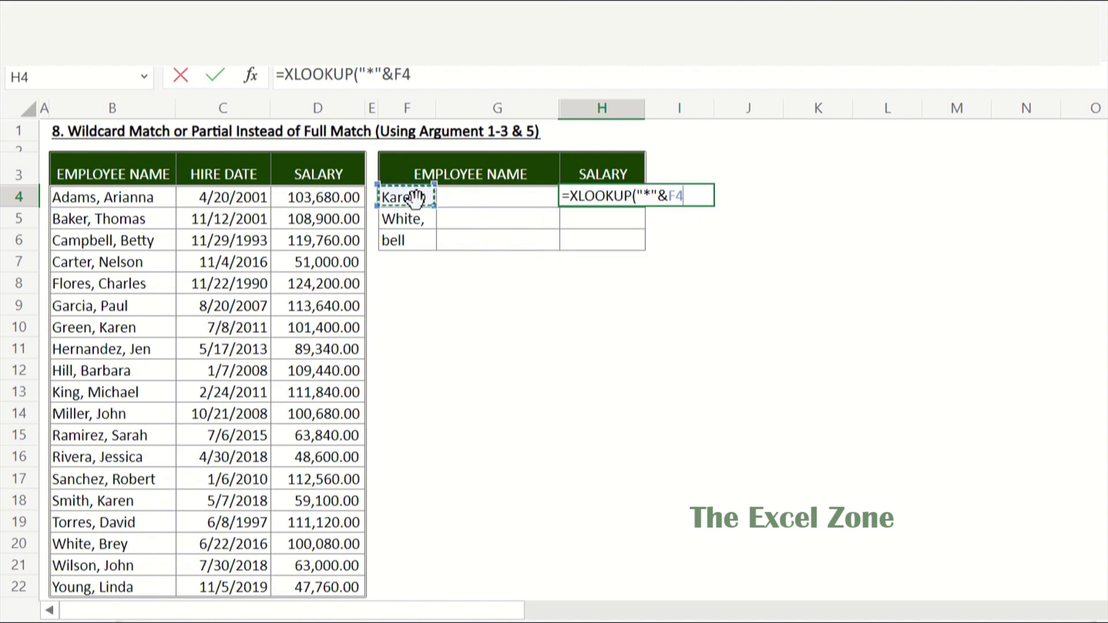
pyautogui.write('&"*"')
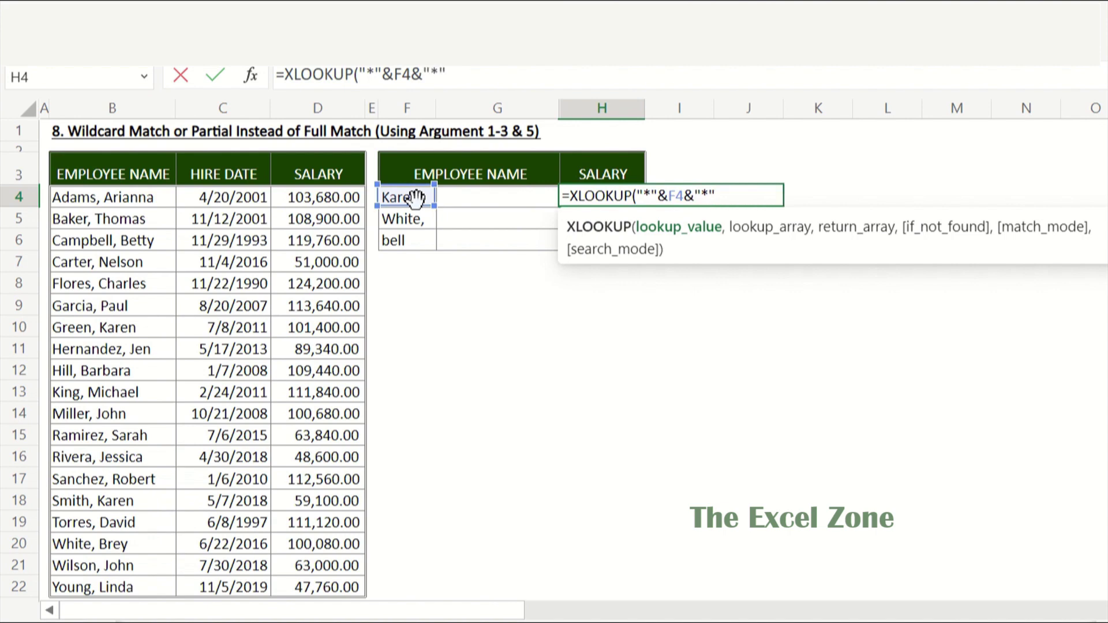
# Step: Complete the H4 XLOOKUP with lookup array $B$4:$B$22 and return array $D$4:$D$22
pyautogui.write(',')
pyautogui.click(144, 196)
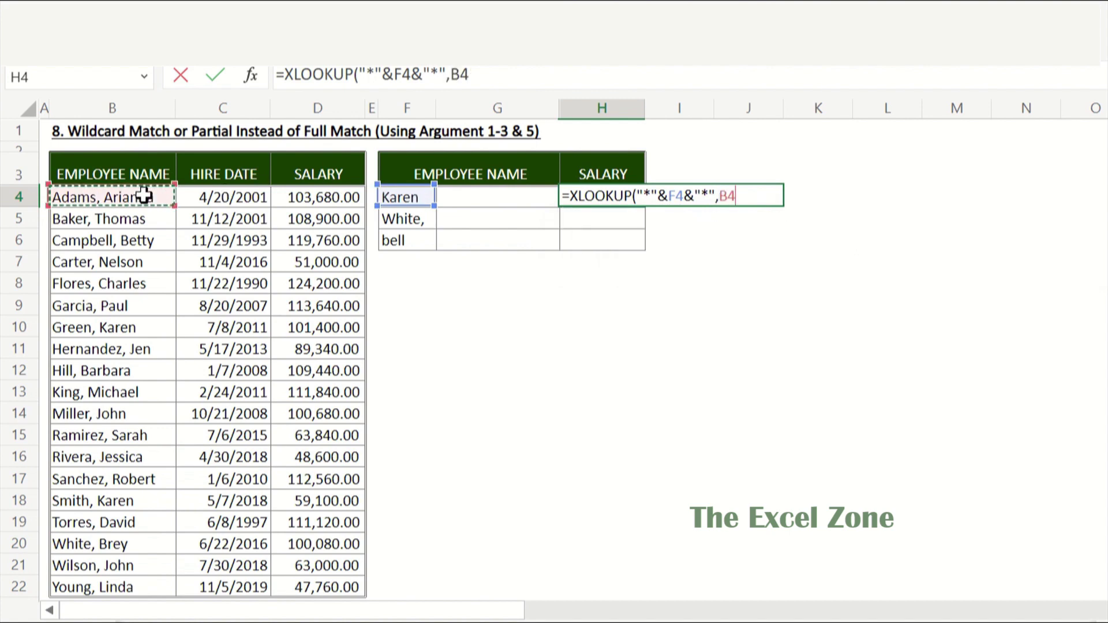
pyautogui.hotkey('ctrl', 'shift', 'Down')
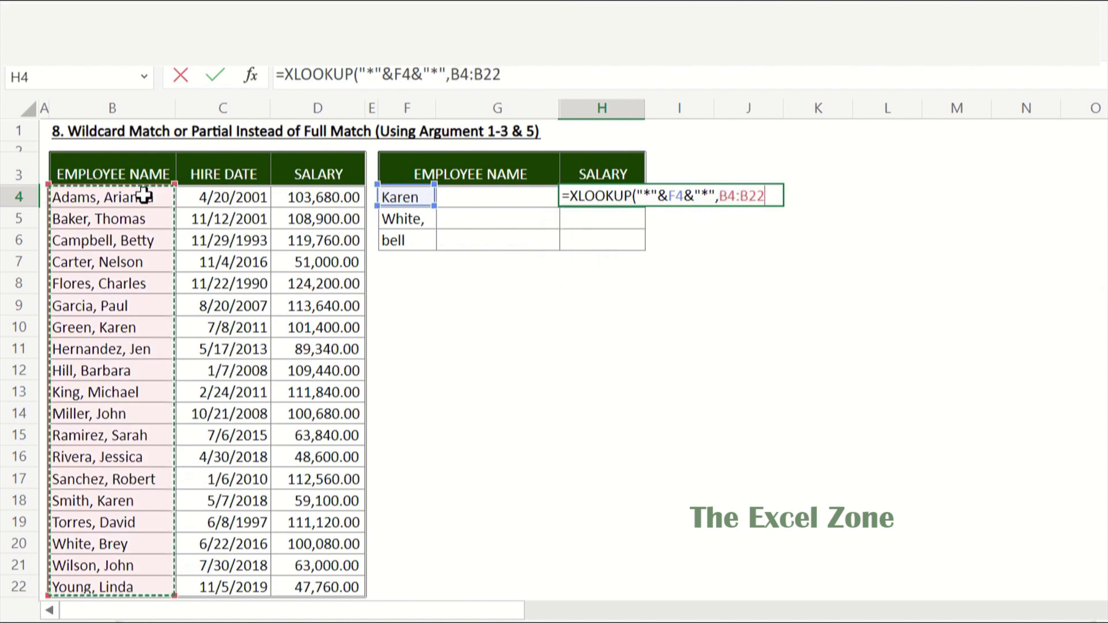
pyautogui.press('F4')
pyautogui.write(',')
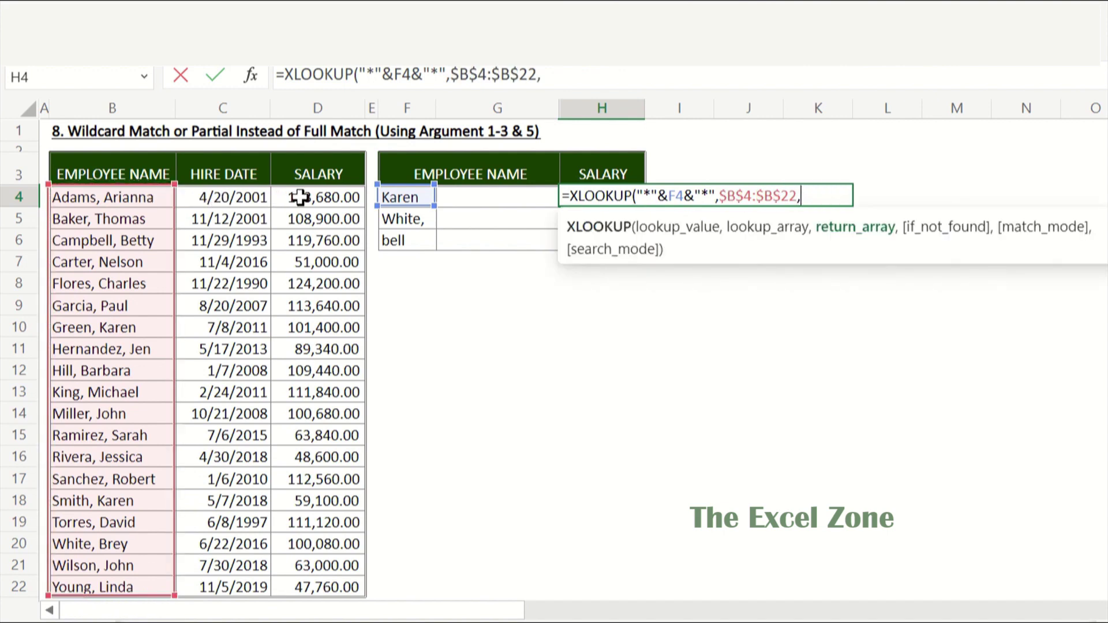
pyautogui.click(307, 196)
pyautogui.hotkey('ctrl', 'shift', 'Down')
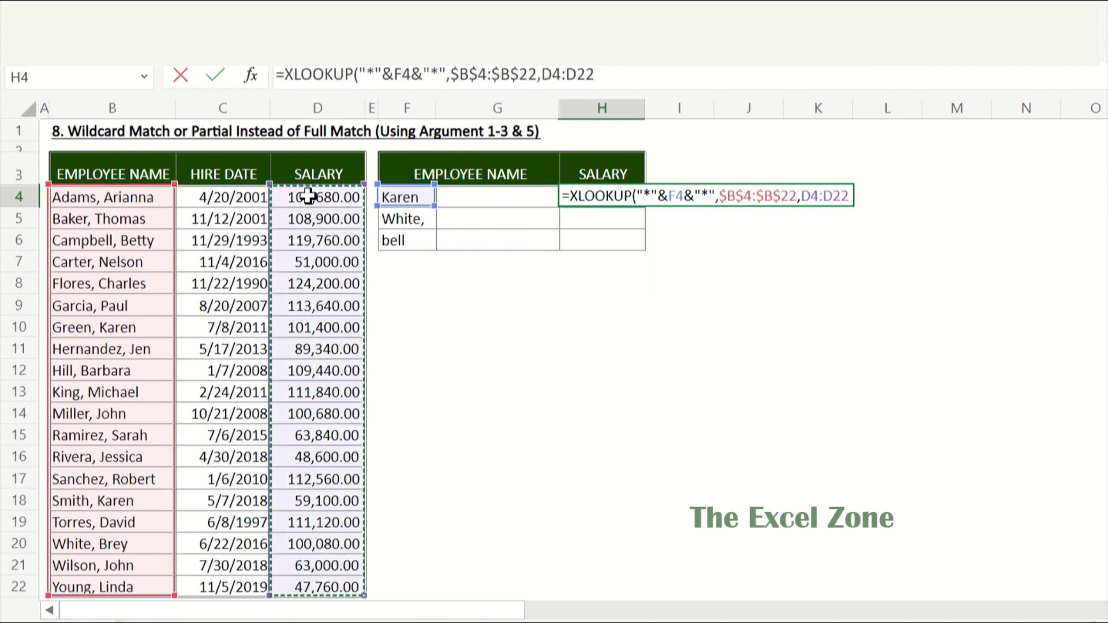
pyautogui.press('F4')
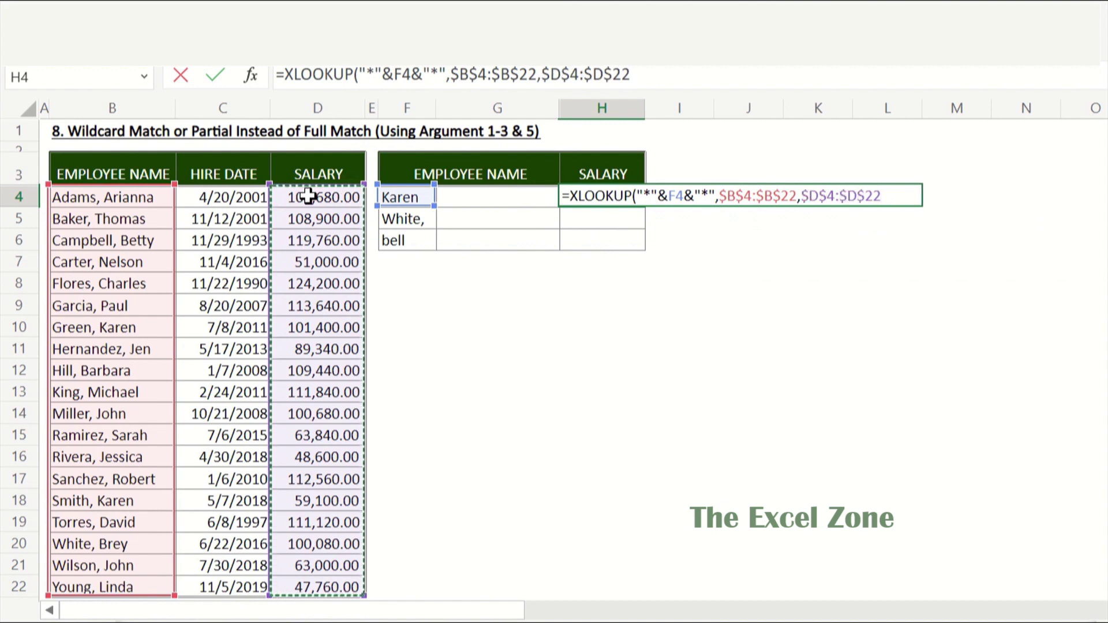
pyautogui.press('Return')
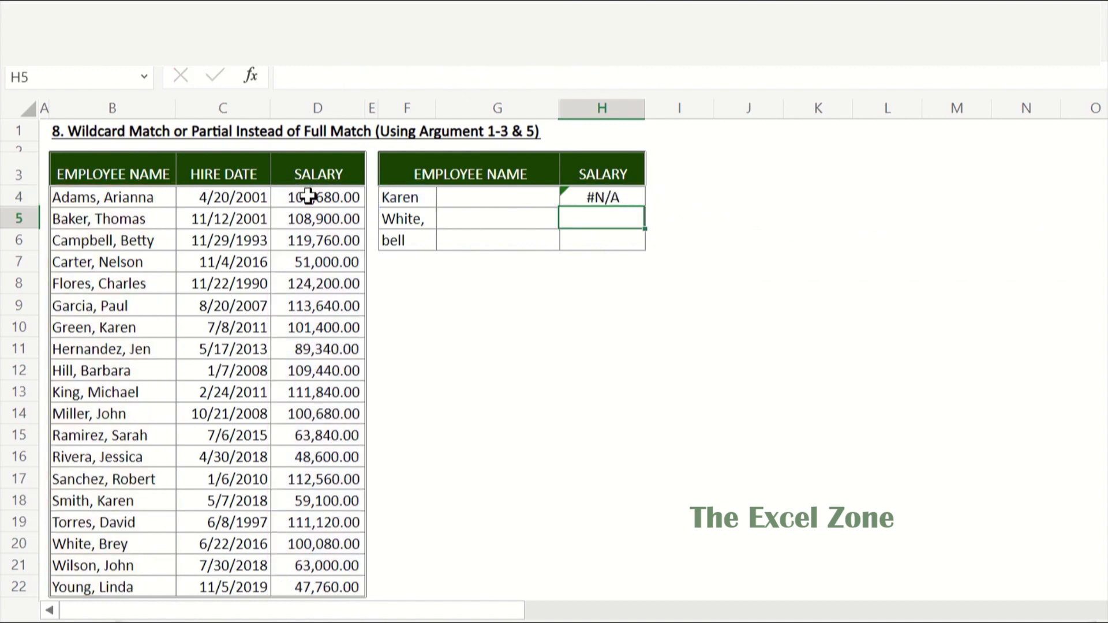
# Step: Add match mode 2 for wildcards to the H4 XLOOKUP, leaving the if_not_found argument empty
pyautogui.press('Up')
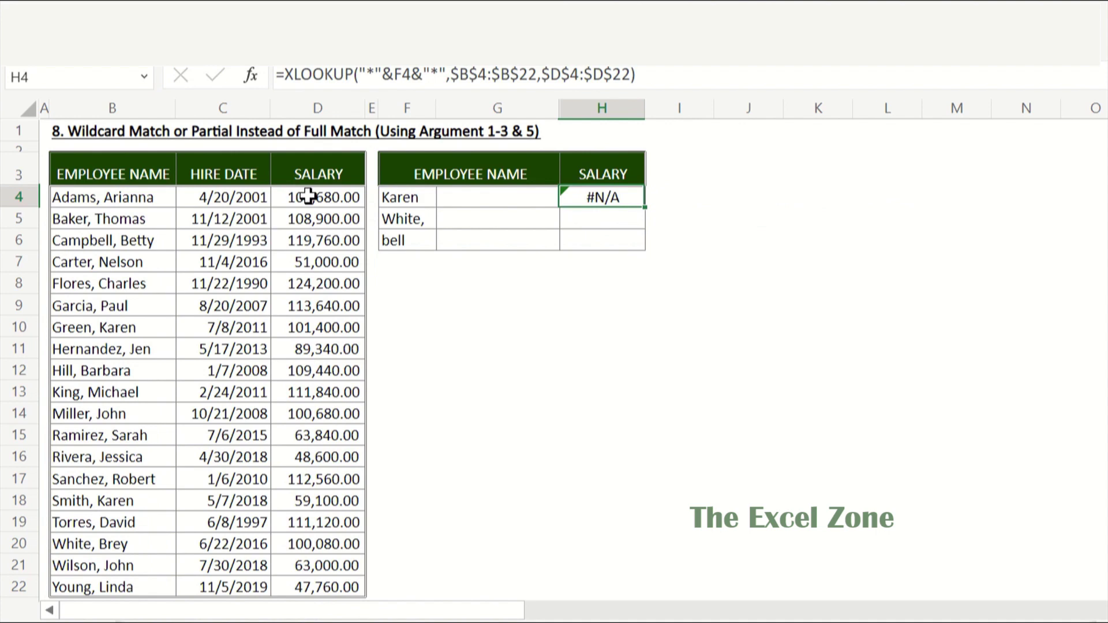
pyautogui.press('F2')
pyautogui.press('Left')
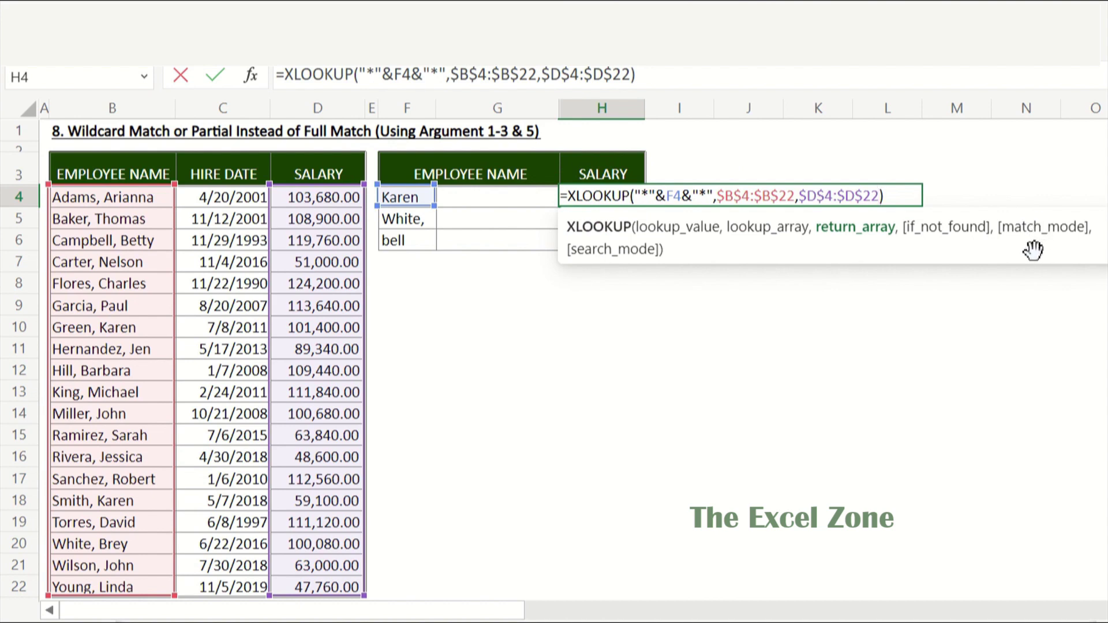
pyautogui.write(',')
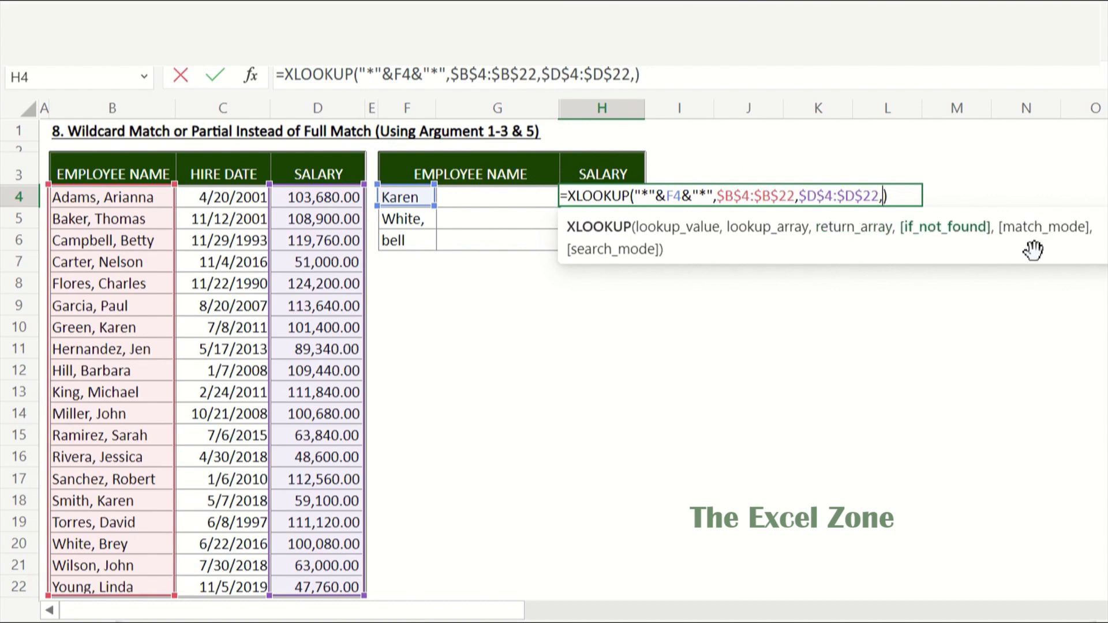
pyautogui.write(',')
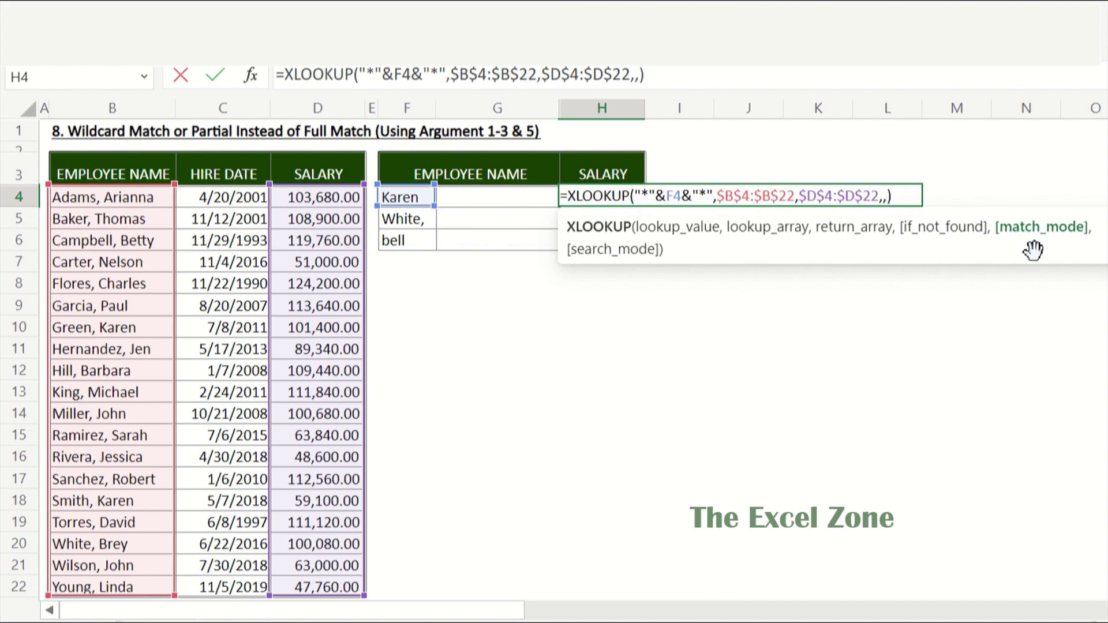
pyautogui.write('2')
pyautogui.press('Return')
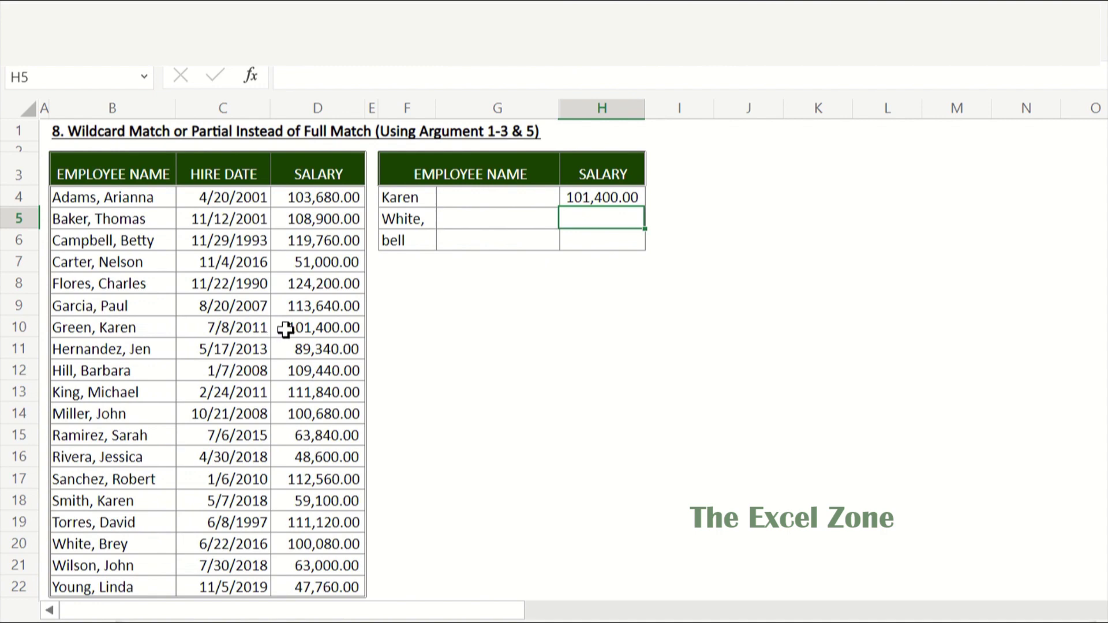
# Step: Start an XLOOKUP in G4 with the lookup value "*"&F4&"*" for the full employee name
pyautogui.press('Up')
pyautogui.press('Left')
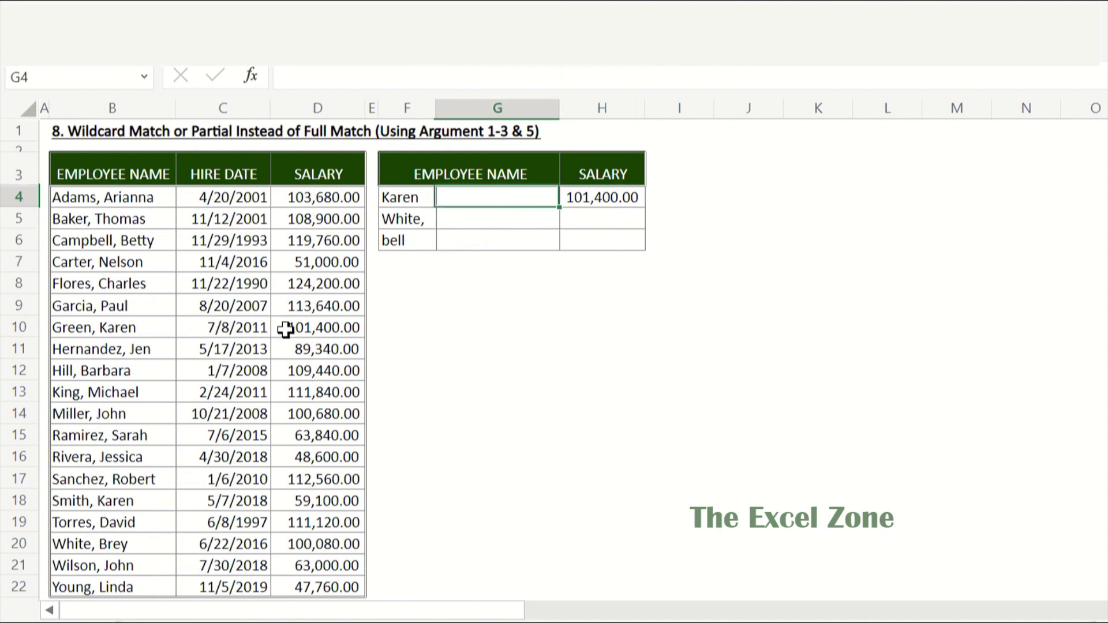
pyautogui.write('=XLOOK')
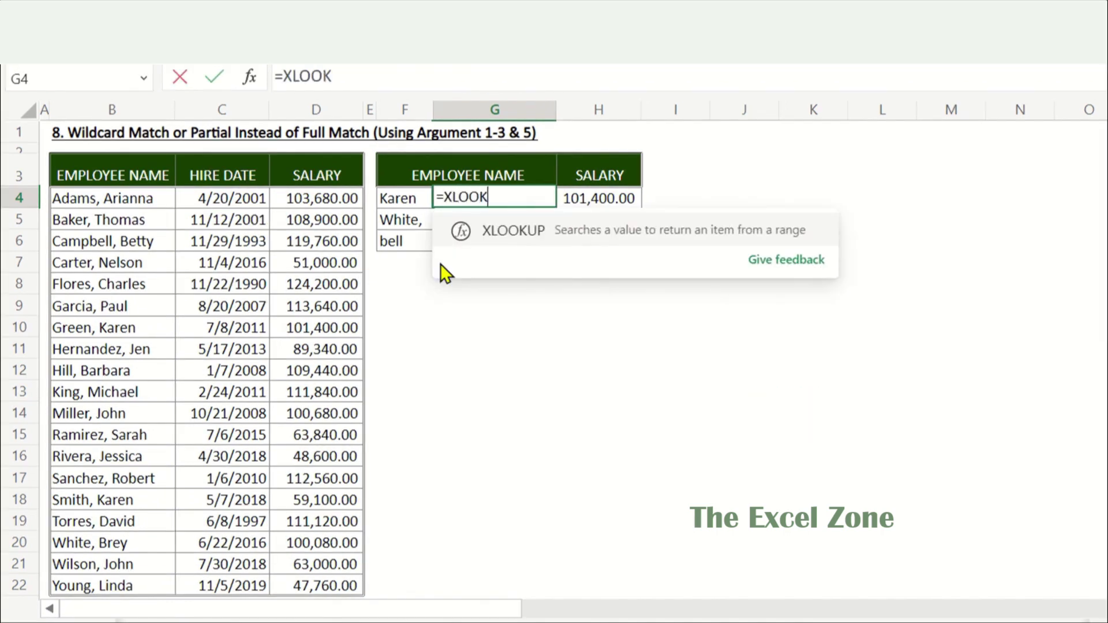
pyautogui.press('Tab')
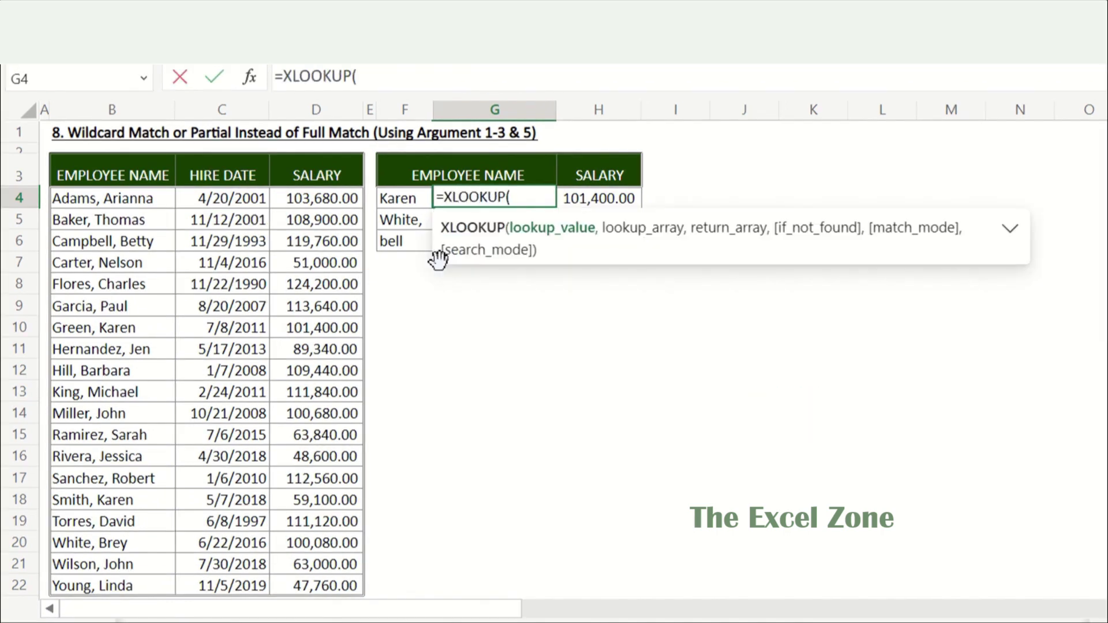
pyautogui.write('"*"&')
pyautogui.click(404, 197)
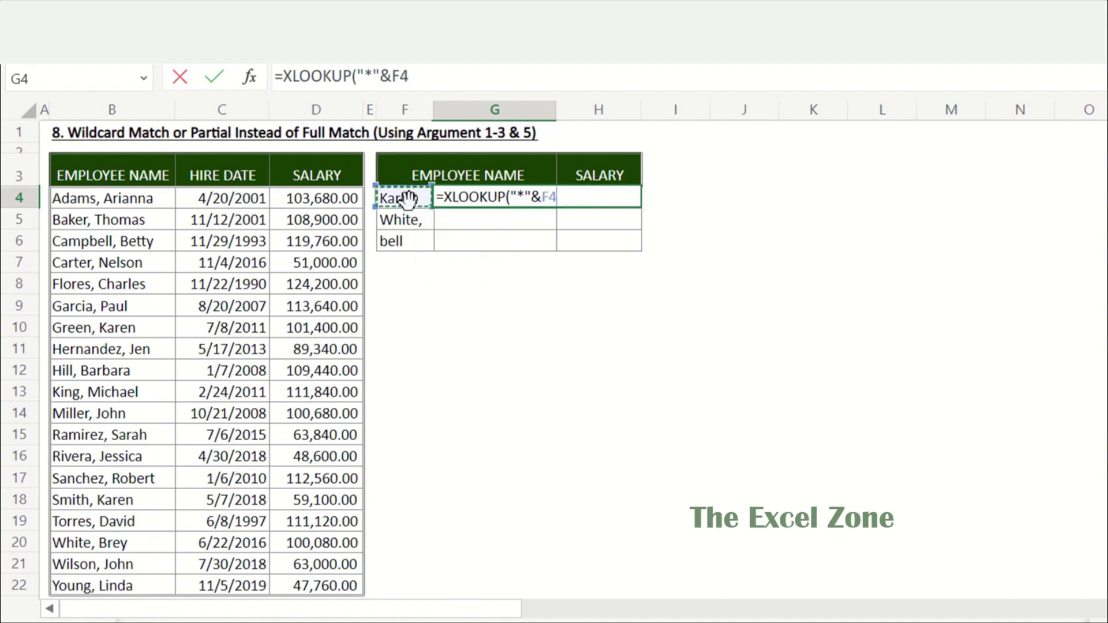
pyautogui.write('&')
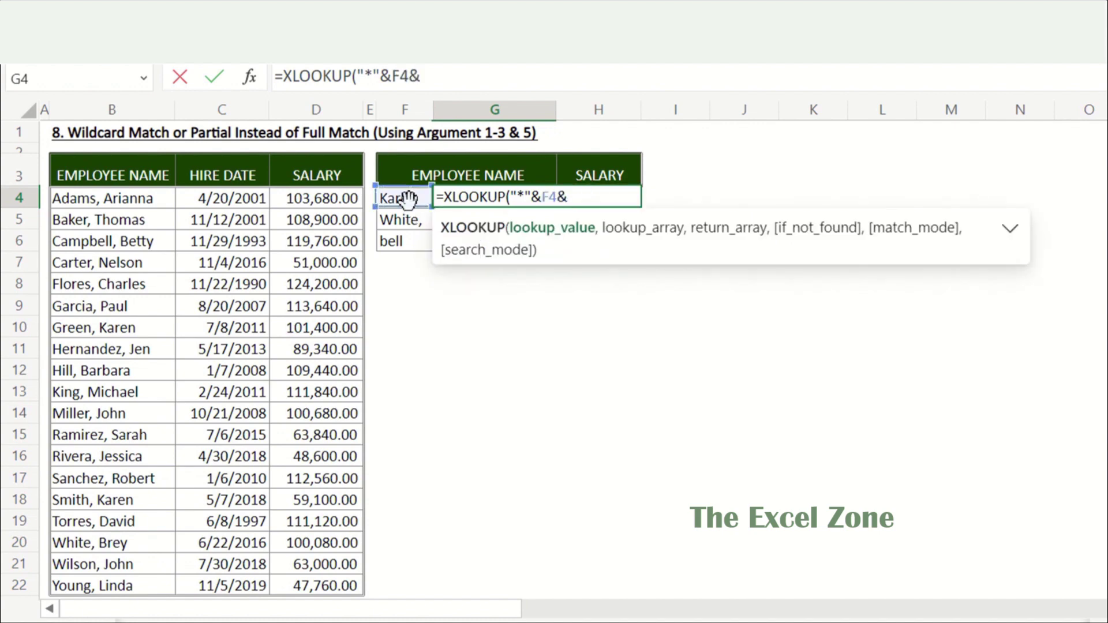
pyautogui.write('"*",')
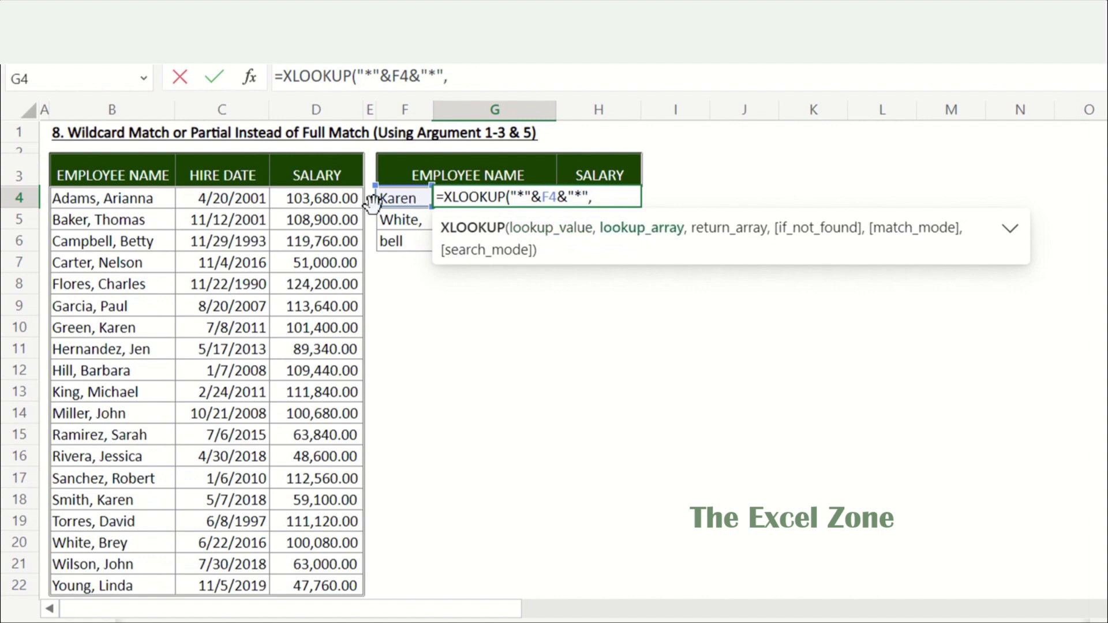
# Step: Complete the G4 XLOOKUP with $B$4:$B$22 as both lookup and return array, an empty if_not_found argument and match mode 2
pyautogui.click(141, 202)
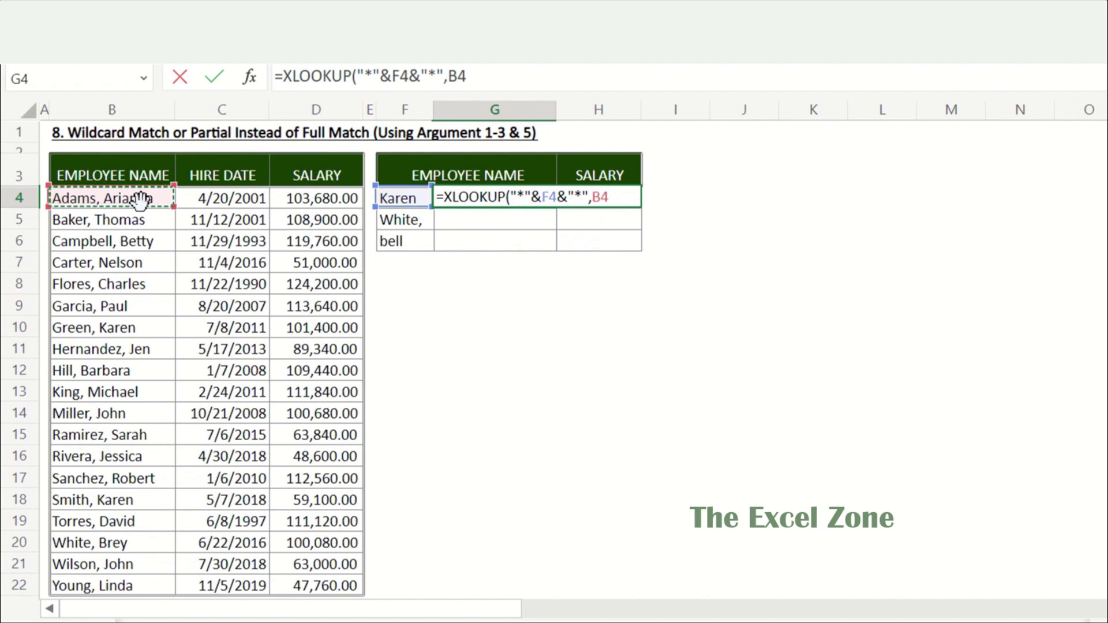
pyautogui.hotkey('ctrl', 'shift', 'Down')
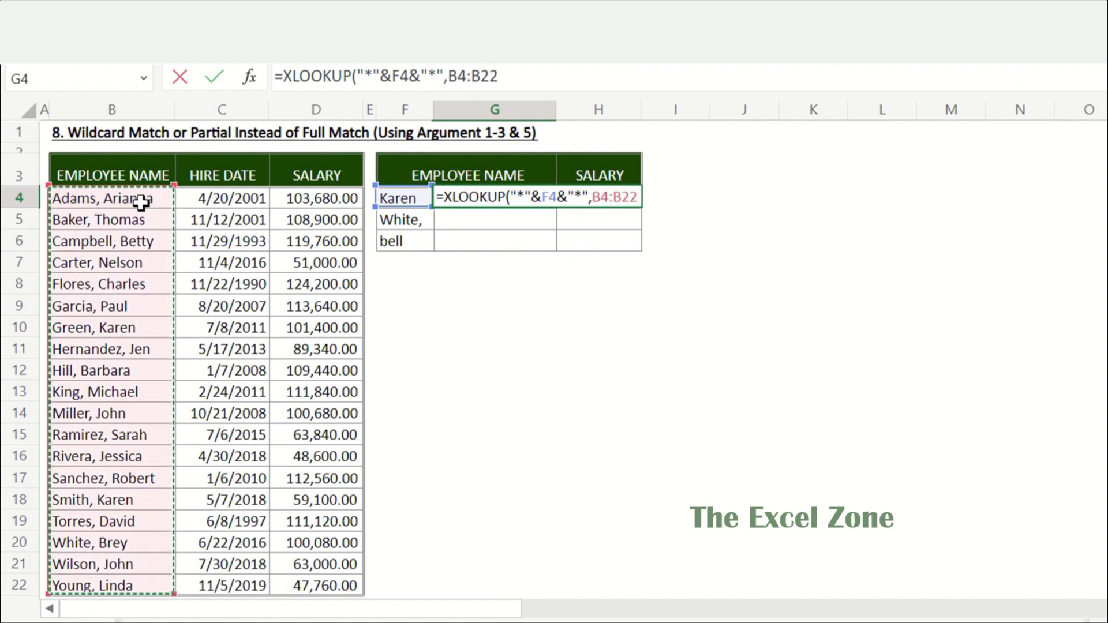
pyautogui.press('F4')
pyautogui.write(',')
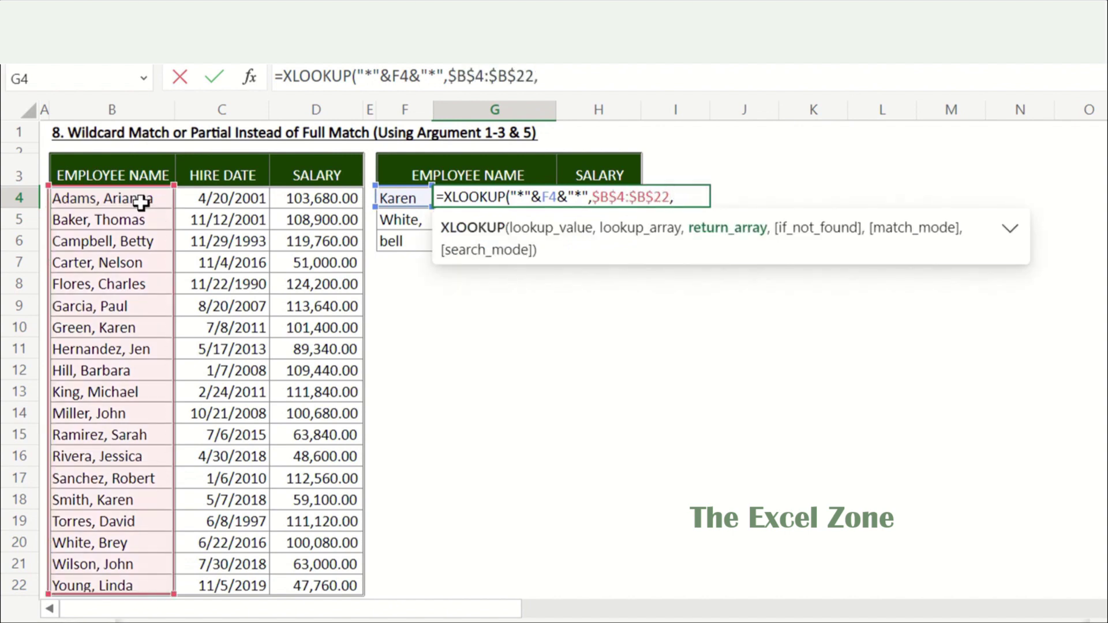
pyautogui.click(130, 202)
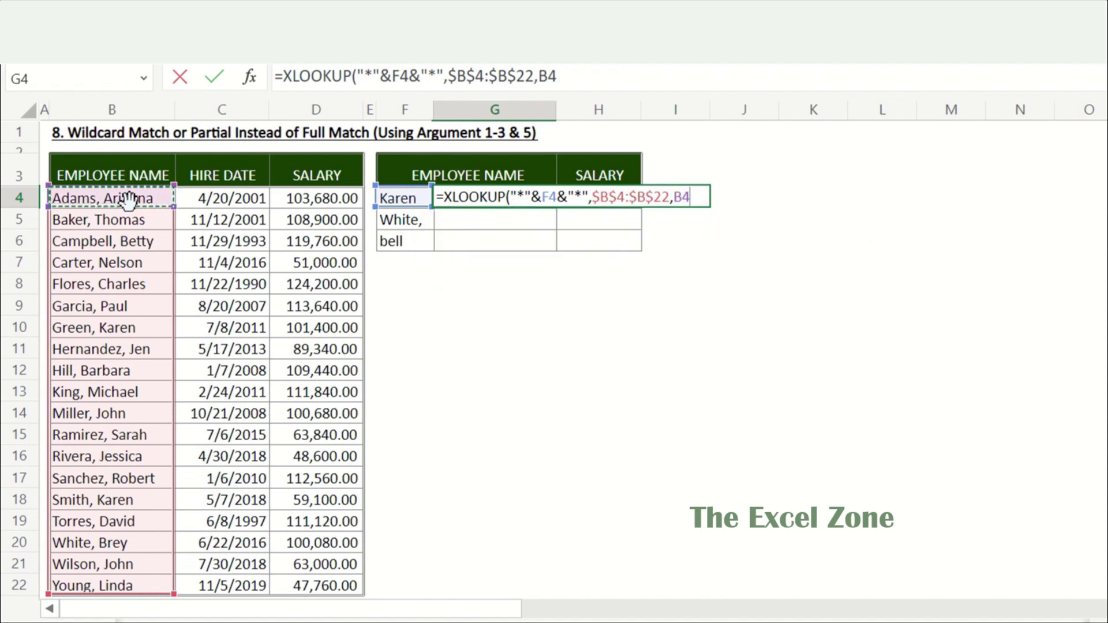
pyautogui.hotkey('ctrl', 'shift', 'Down')
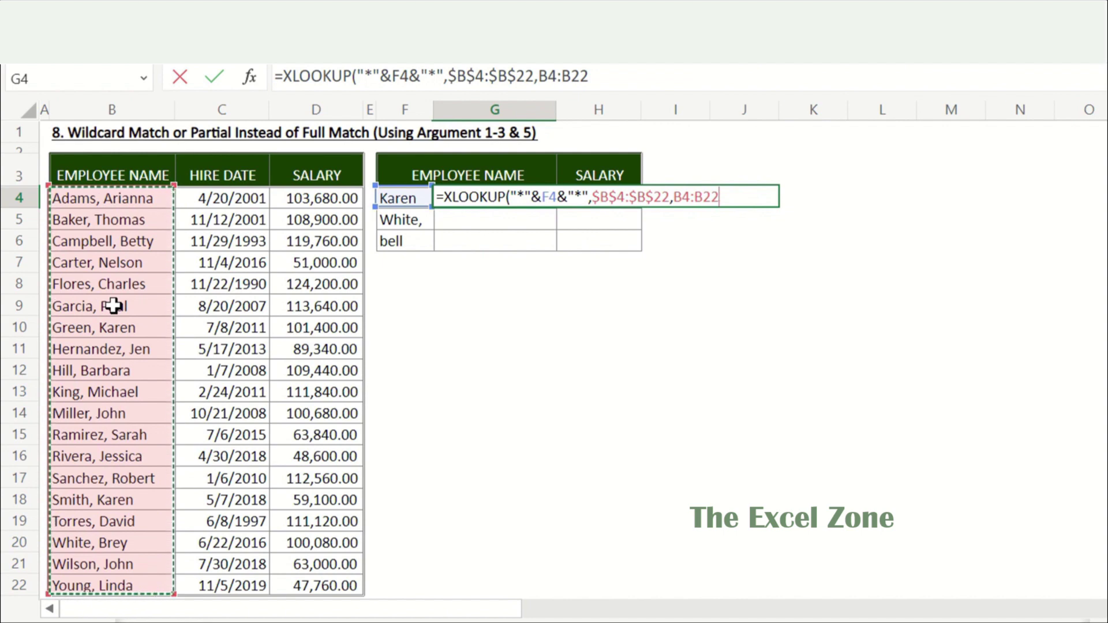
pyautogui.press('F4')
pyautogui.write(',')
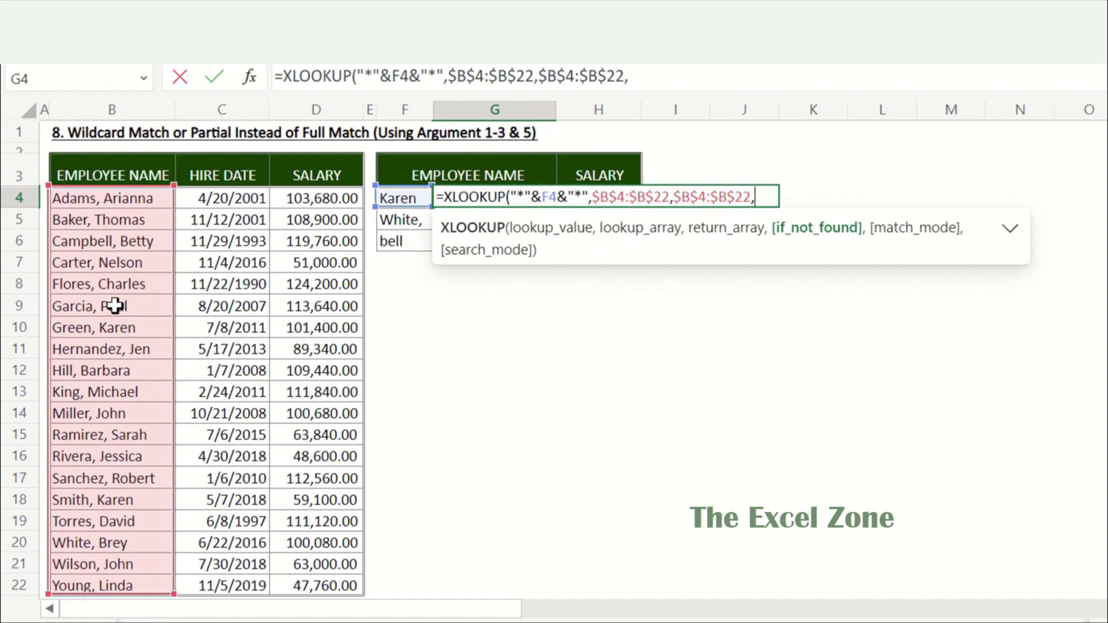
pyautogui.write(',')
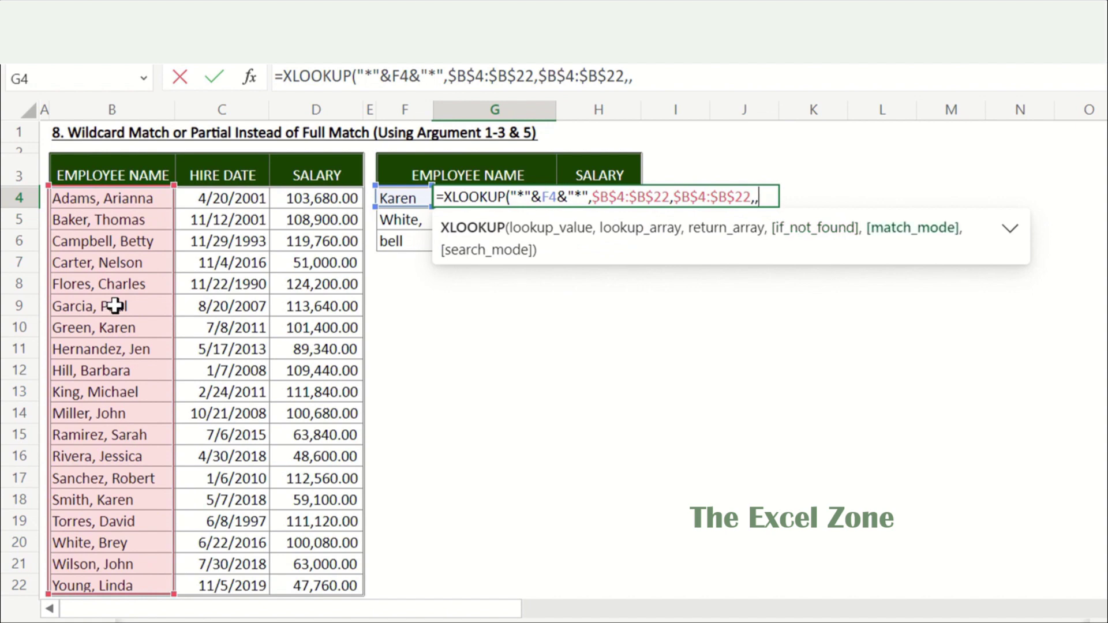
pyautogui.write('2')
pyautogui.press('Return')
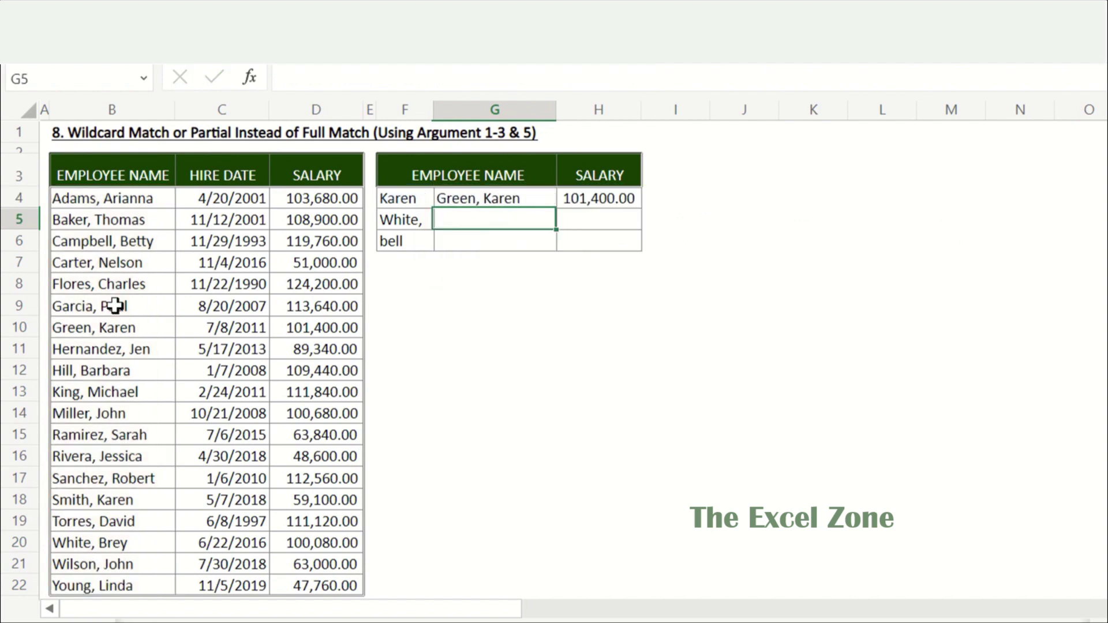
# Step: Copy the employee name and salary formulas from G4:H4 to rows 5 and 6
pyautogui.press('Up')
pyautogui.hotkey('shift', 'Right')
pyautogui.hotkey('ctrl', 'c')
pyautogui.press('Down')
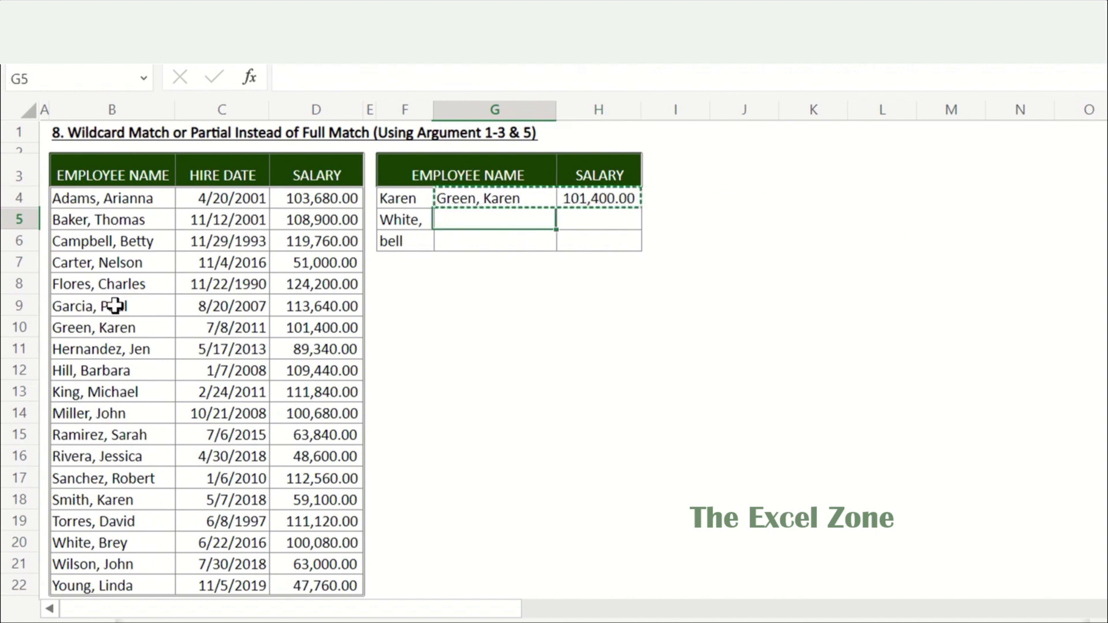
pyautogui.hotkey('shift', 'Down')
pyautogui.hotkey('ctrl', 'v')
pyautogui.press('Down')
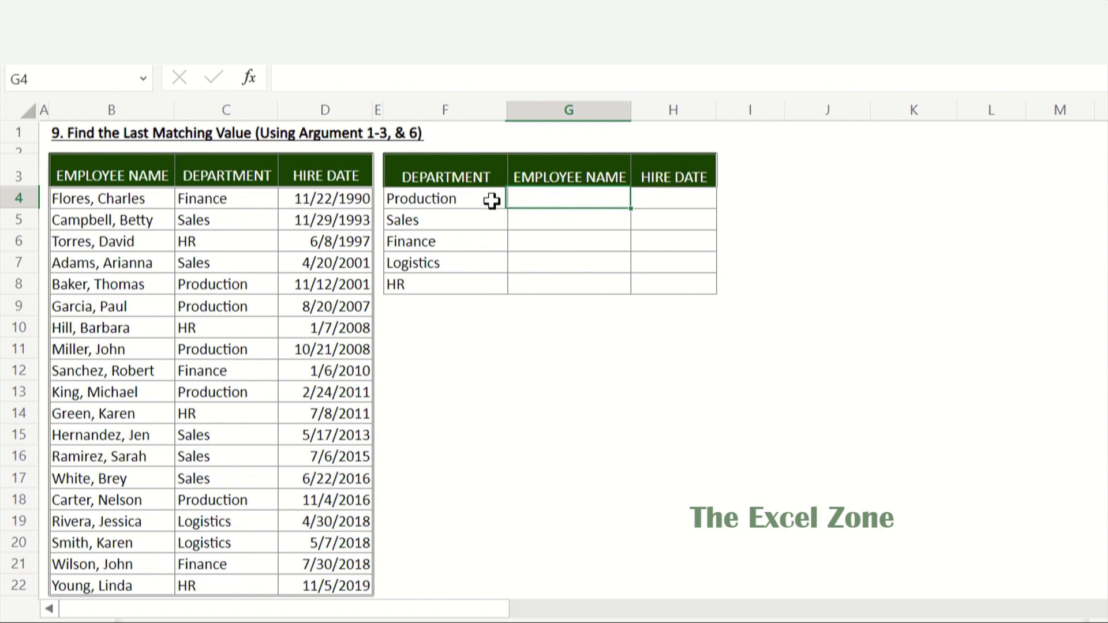
# Step: Start an XLOOKUP in G4 with F4 as the lookup value and $C$4:$C$22 as the lookup array
pyautogui.write('=XLOOK')
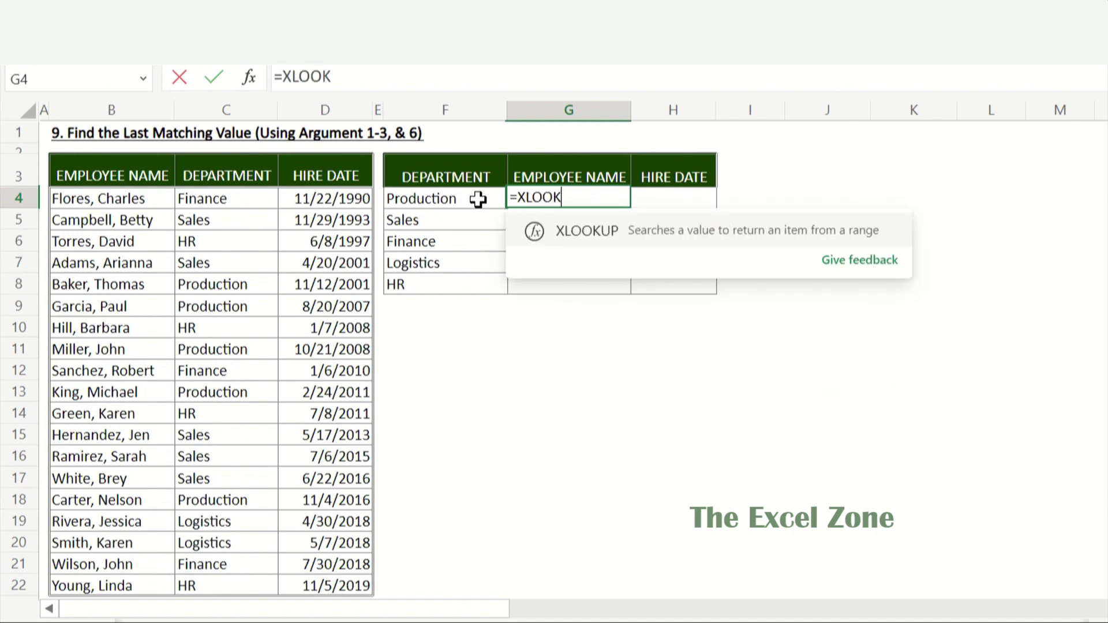
pyautogui.press('Tab')
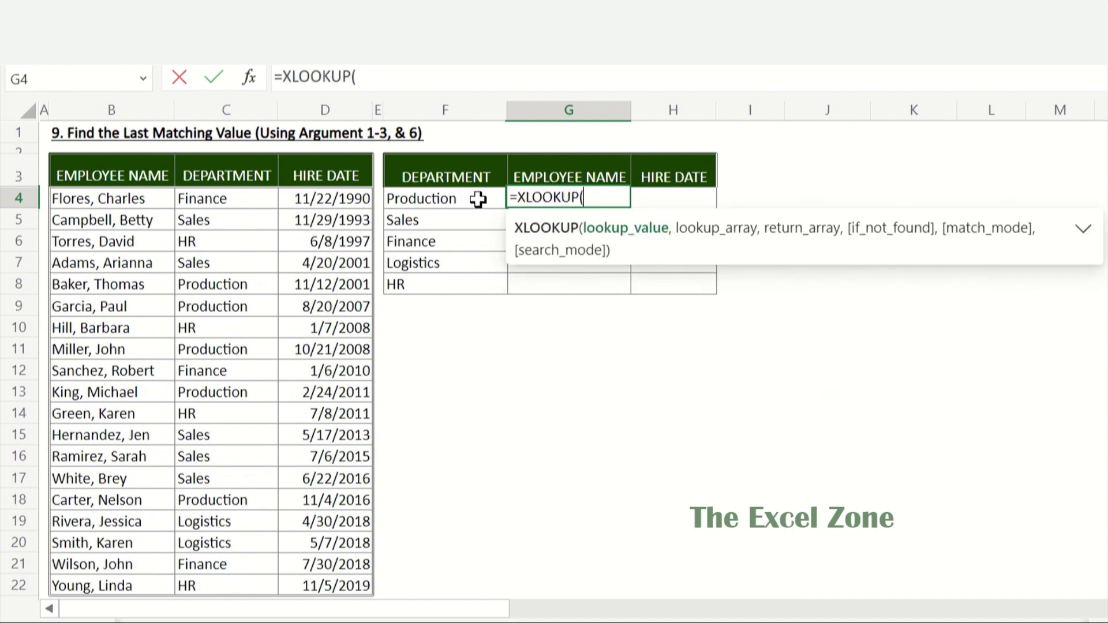
pyautogui.click(478, 199)
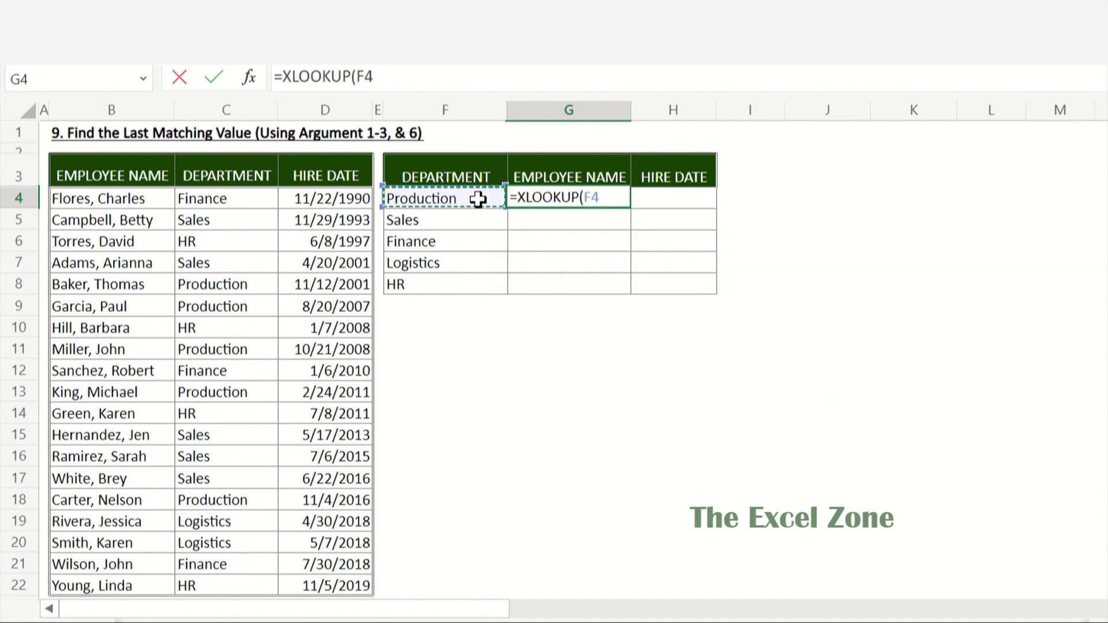
pyautogui.write(',')
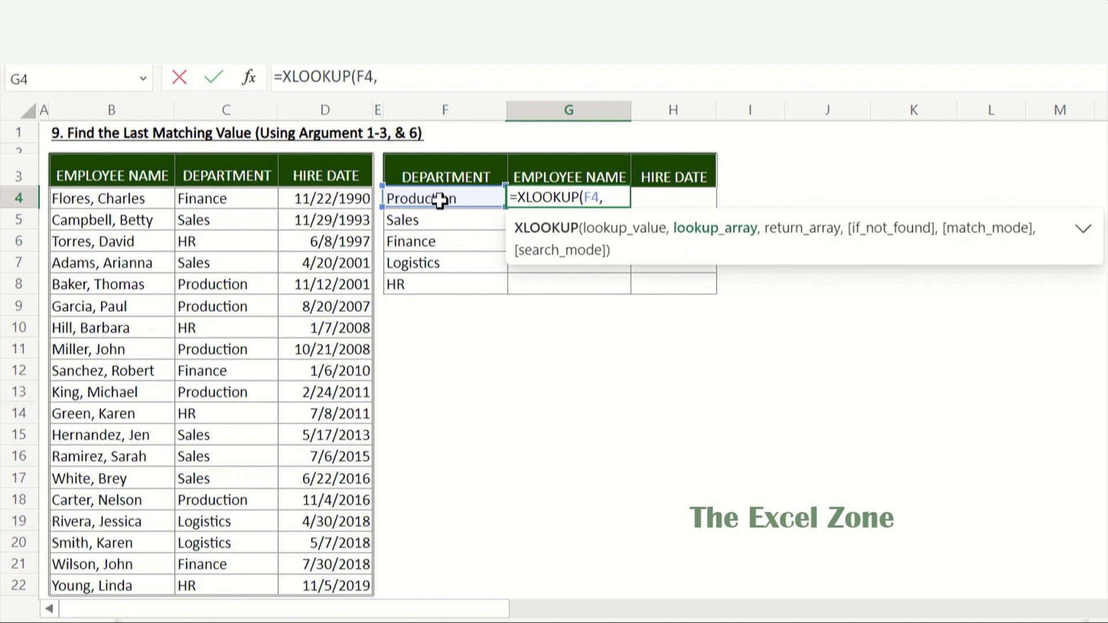
pyautogui.click(239, 202)
pyautogui.hotkey('ctrl', 'shift', 'Down')
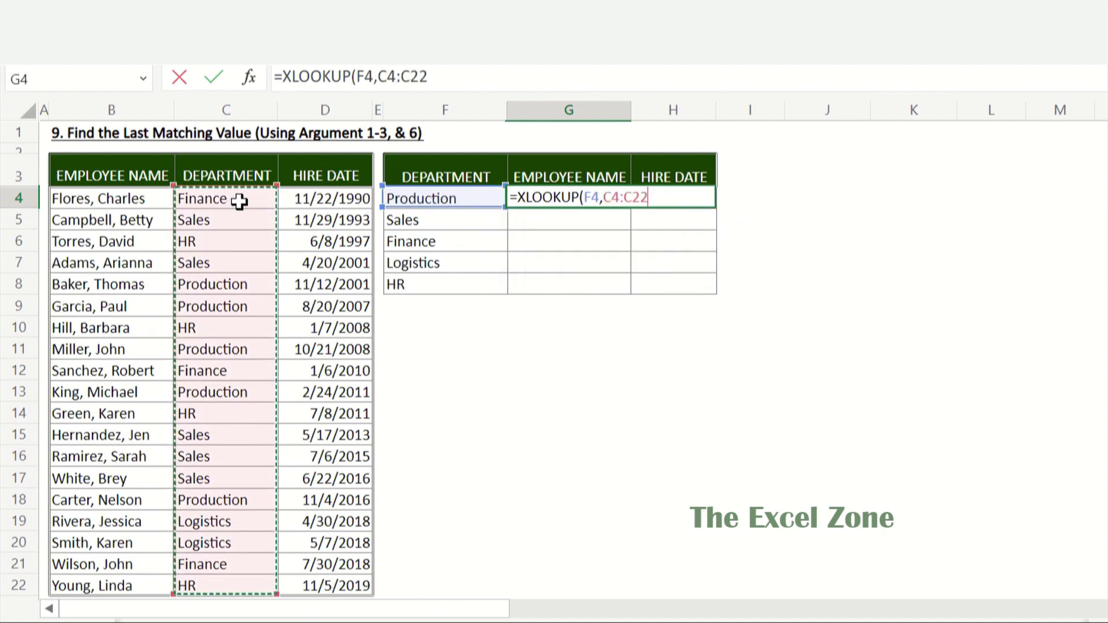
pyautogui.press('F4')
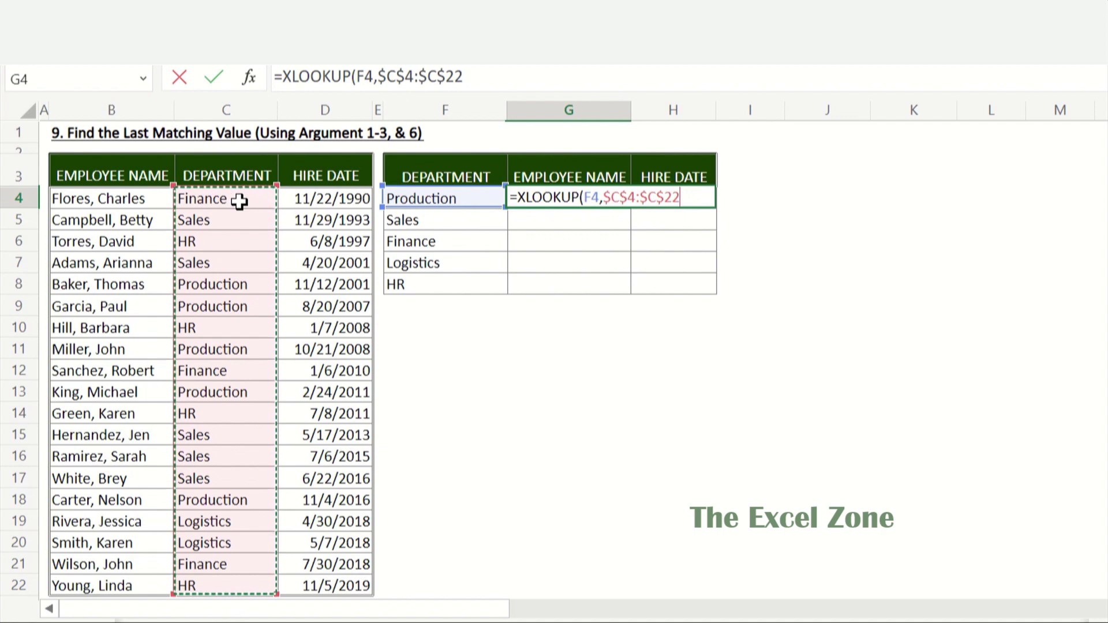
pyautogui.write(',')
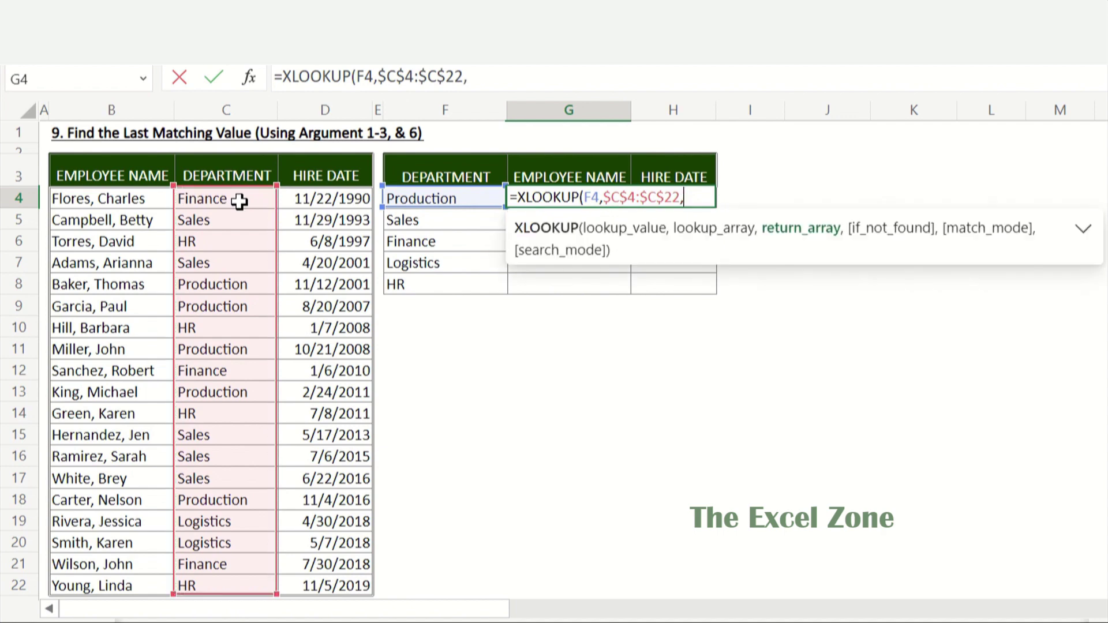
# Step: Complete the G4 XLOOKUP with return array $B$4:$B$22, empty if_not_found and match_mode arguments, and search mode -1
pyautogui.click(135, 199)
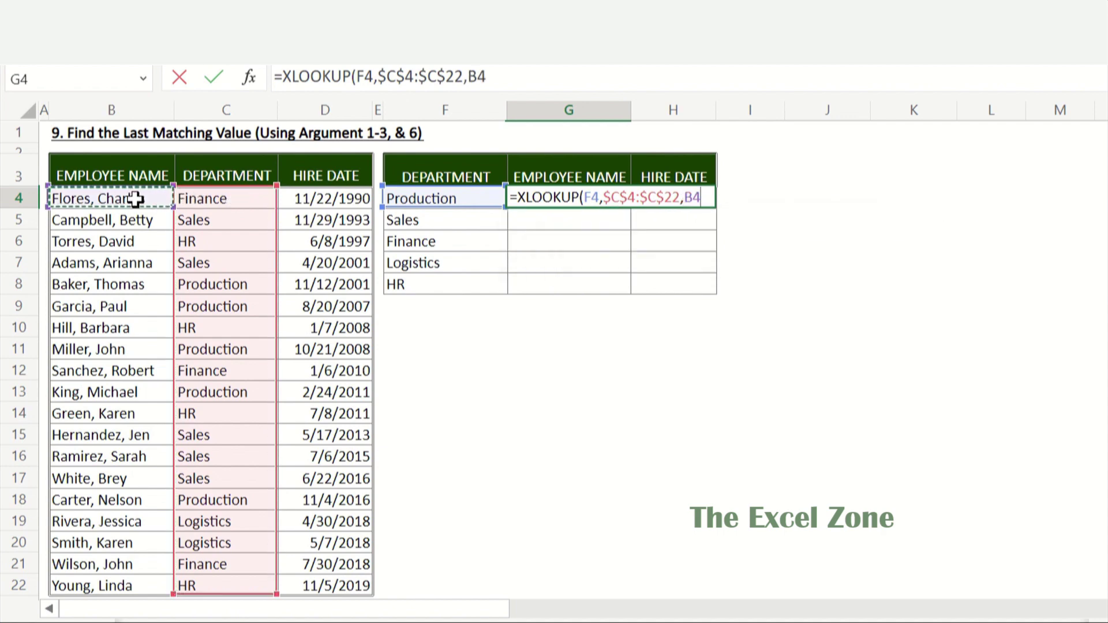
pyautogui.hotkey('ctrl', 'shift', 'Down')
pyautogui.press('F4')
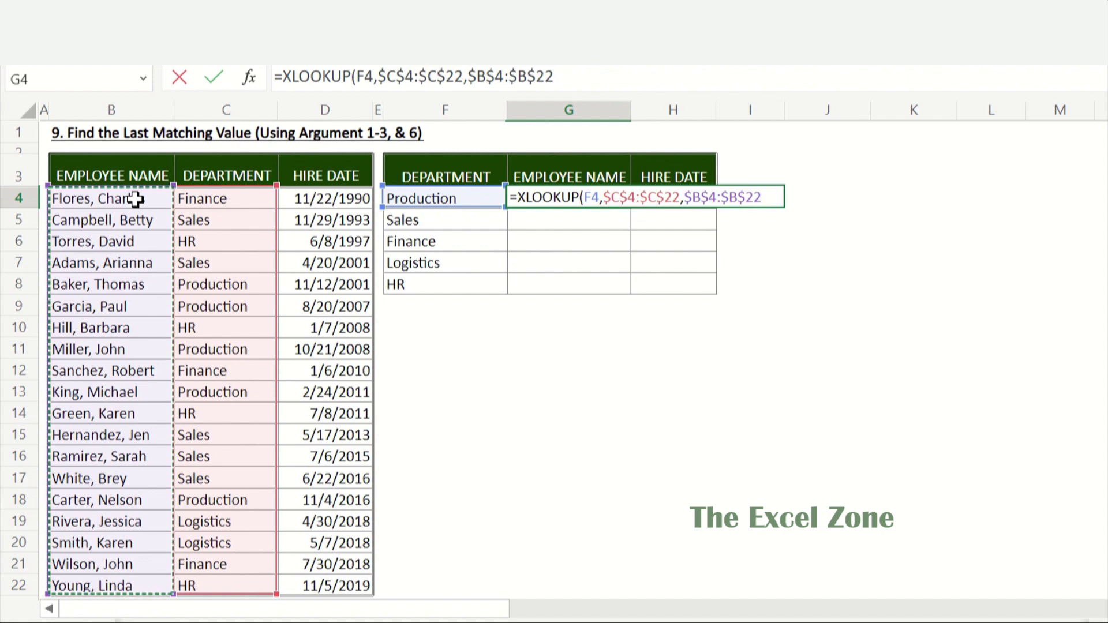
pyautogui.write(',')
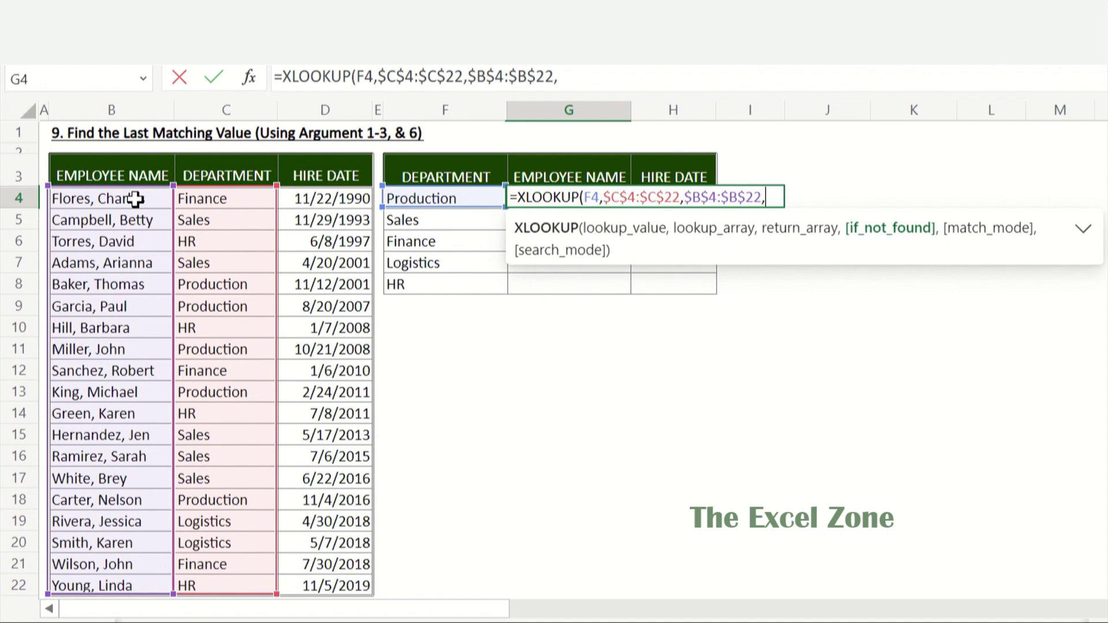
pyautogui.write(',,')
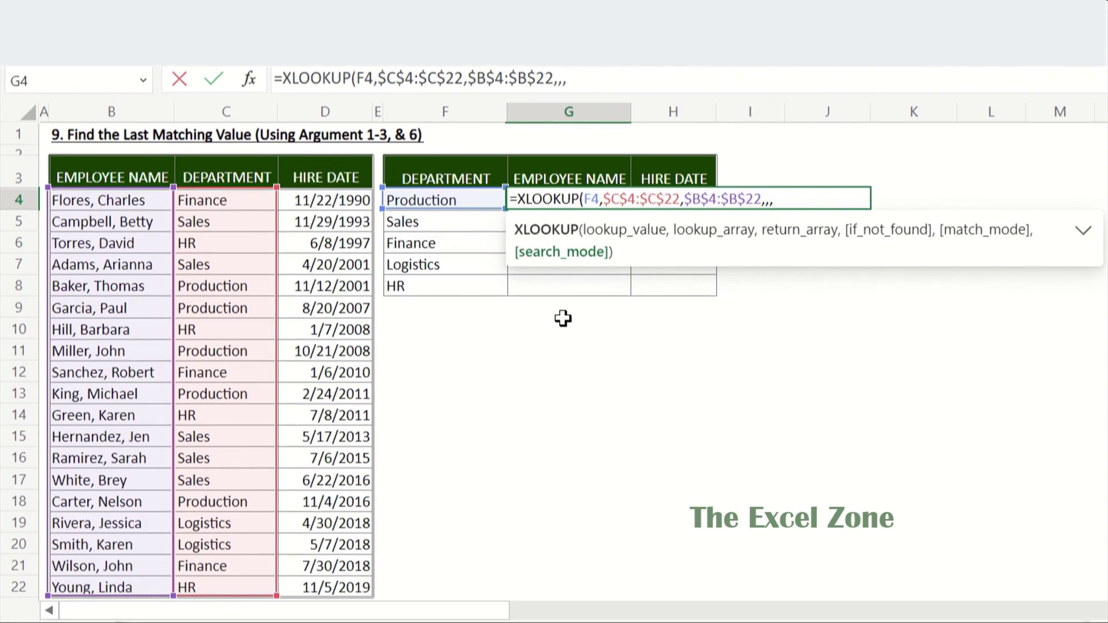
pyautogui.write('-1')
pyautogui.press('Return')
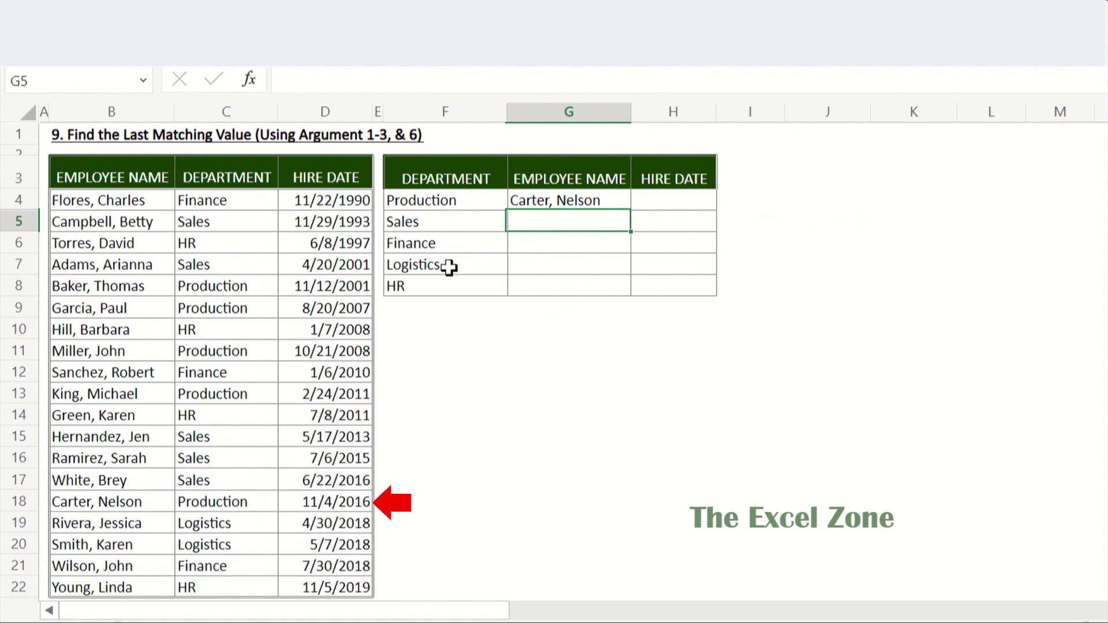
# Step: Start an XLOOKUP in H4 with F4 as the lookup value and $C$4:$C$22 as the lookup array
pyautogui.click(666, 196)
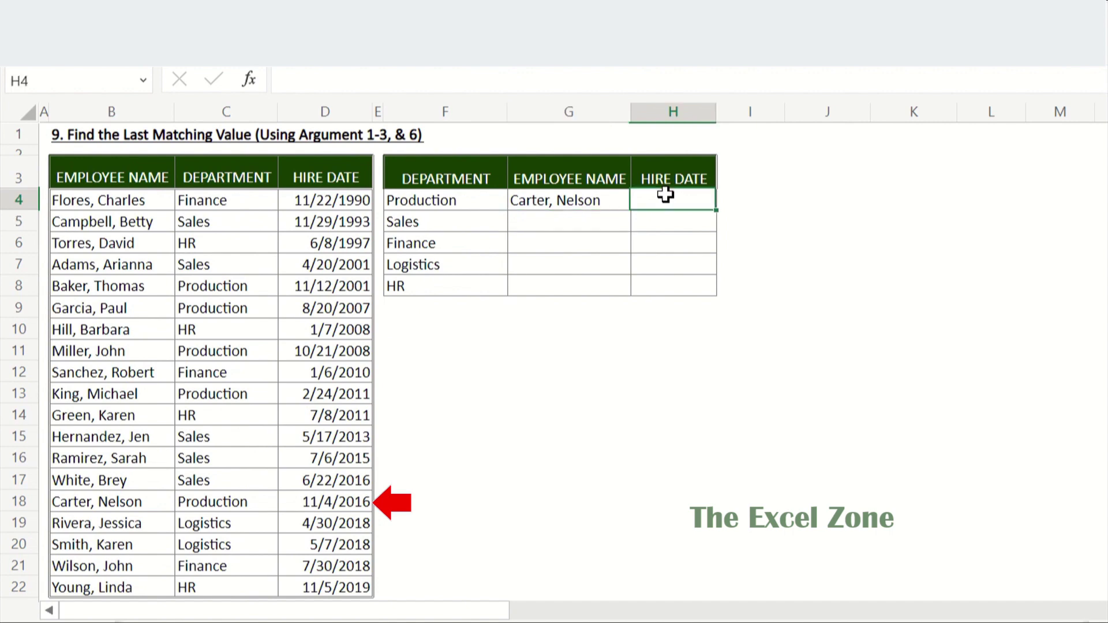
pyautogui.write('=XLOOKUP(')
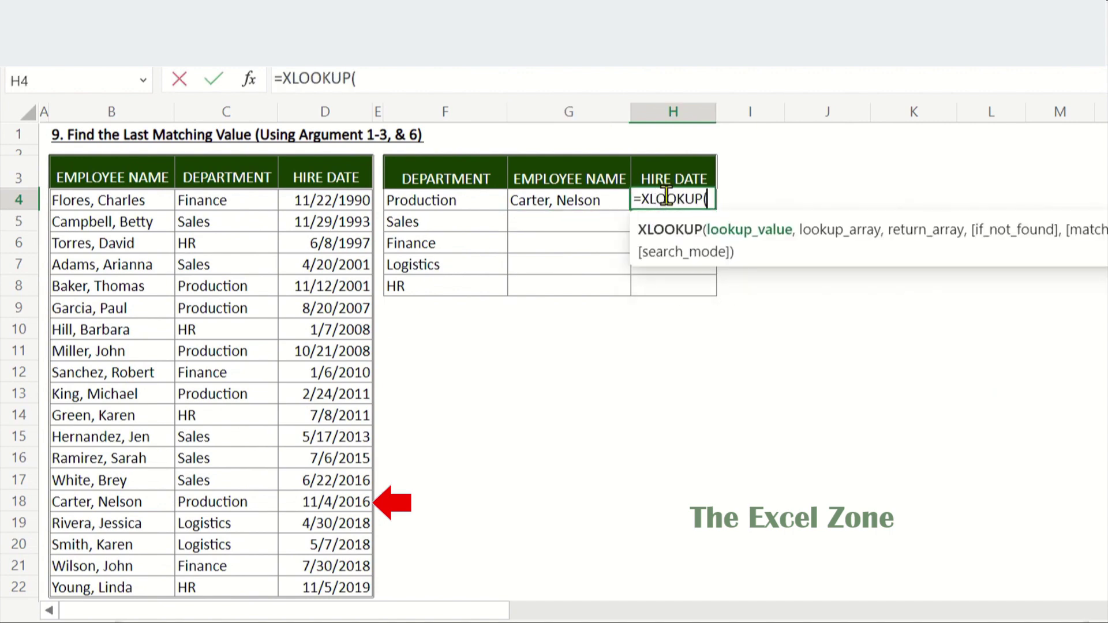
pyautogui.click(491, 199)
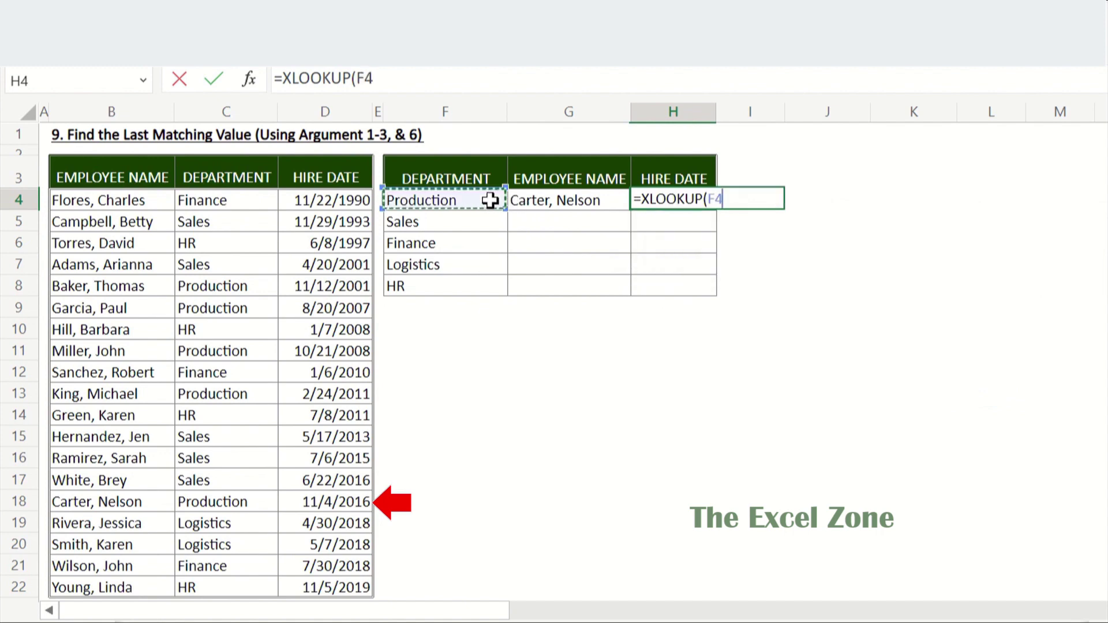
pyautogui.write(',')
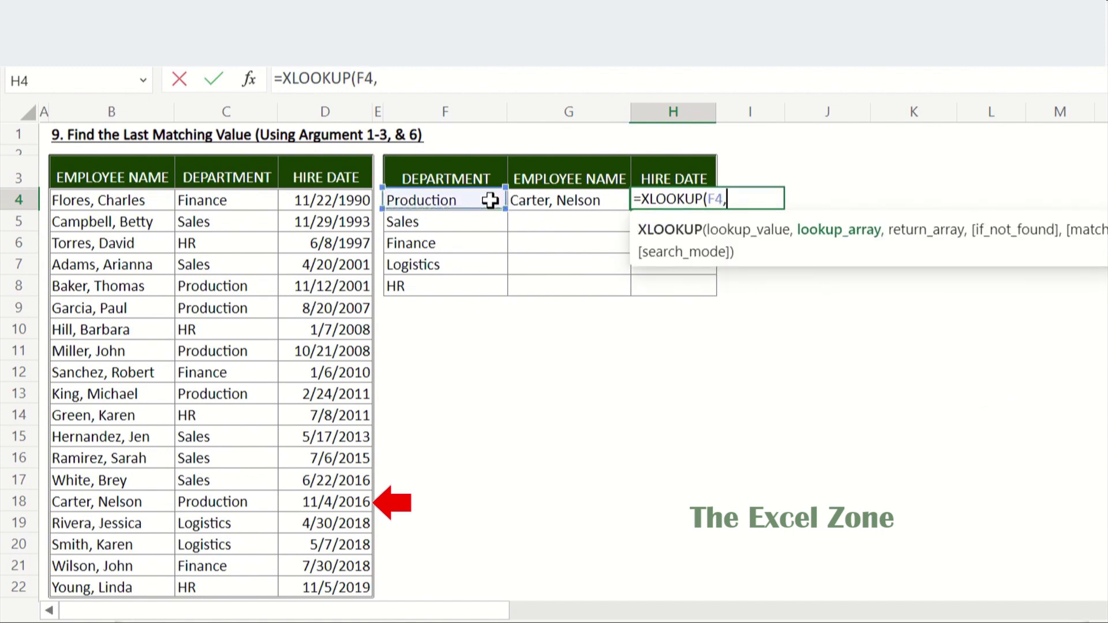
pyautogui.click(244, 202)
pyautogui.hotkey('ctrl', 'shift', 'Down')
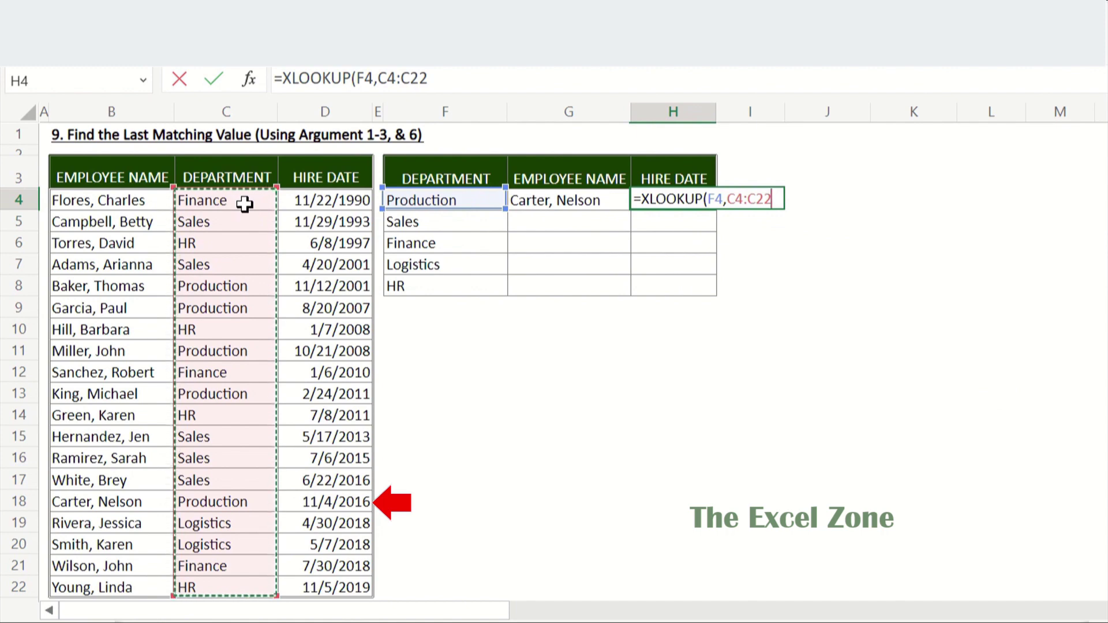
pyautogui.press('F4')
pyautogui.write(',')
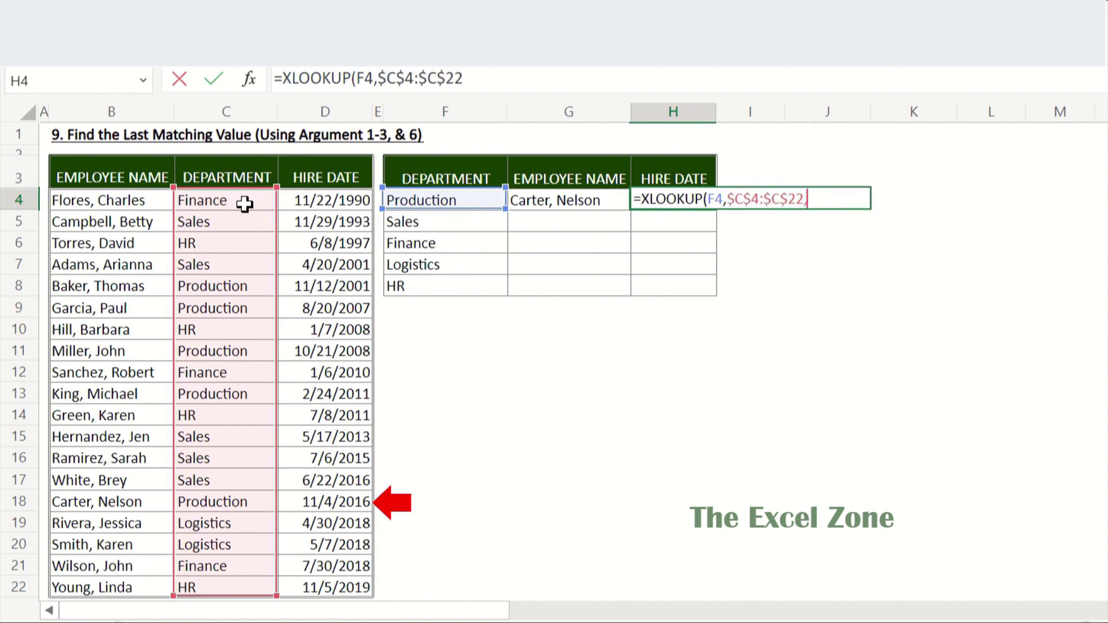
# Step: Complete the H4 XLOOKUP with return array $D$4:$D$22, empty if_not_found and match_mode arguments, and search mode -1
pyautogui.click(307, 202)
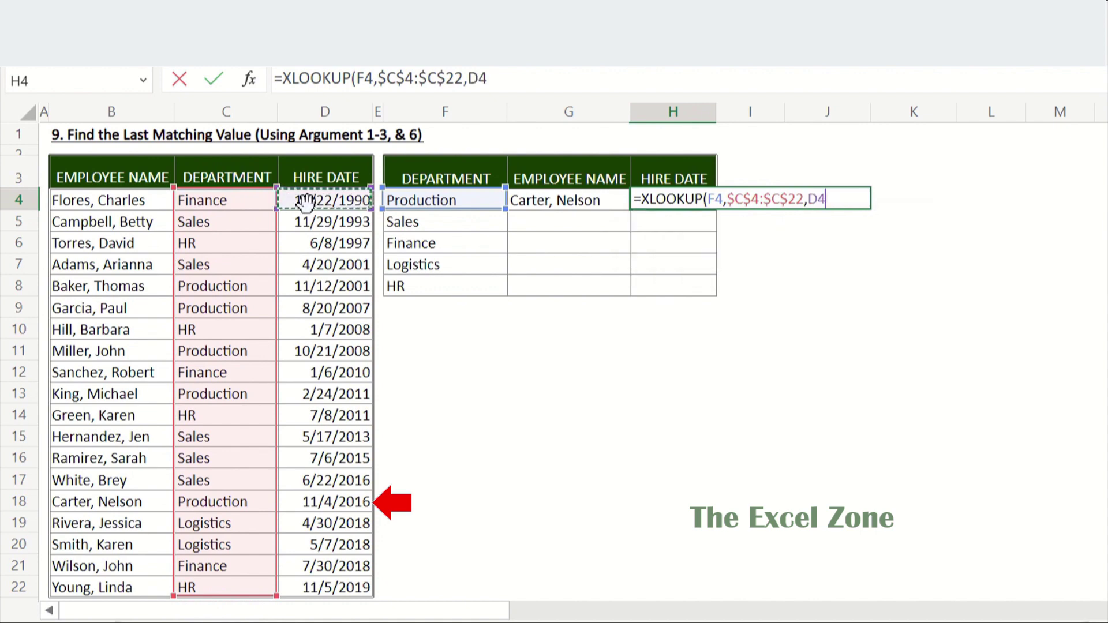
pyautogui.hotkey('ctrl', 'shift', 'Down')
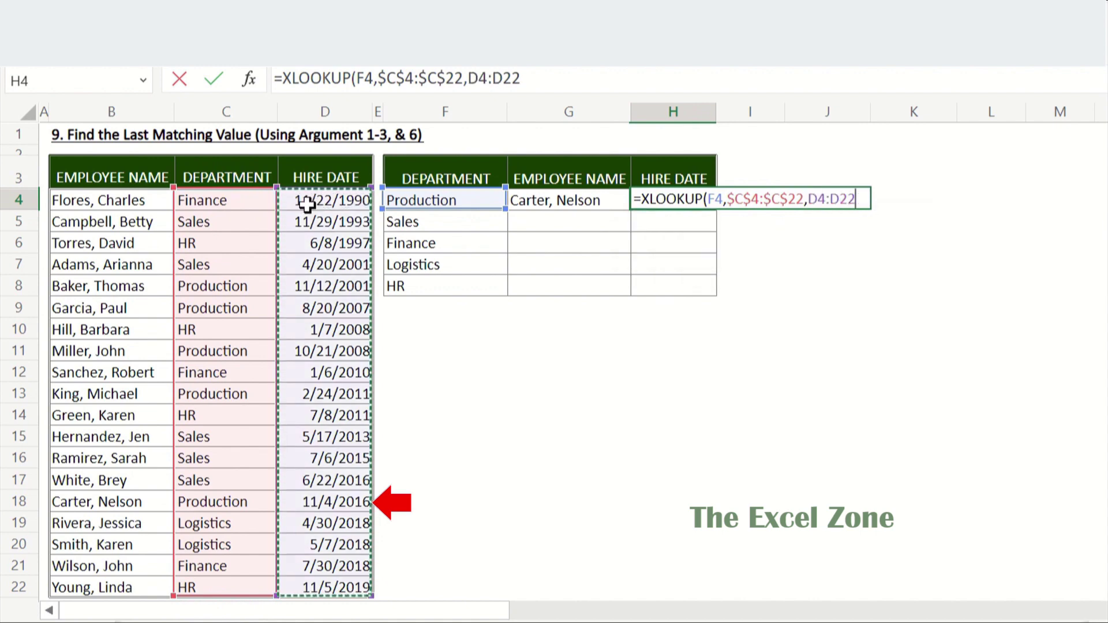
pyautogui.press('F4')
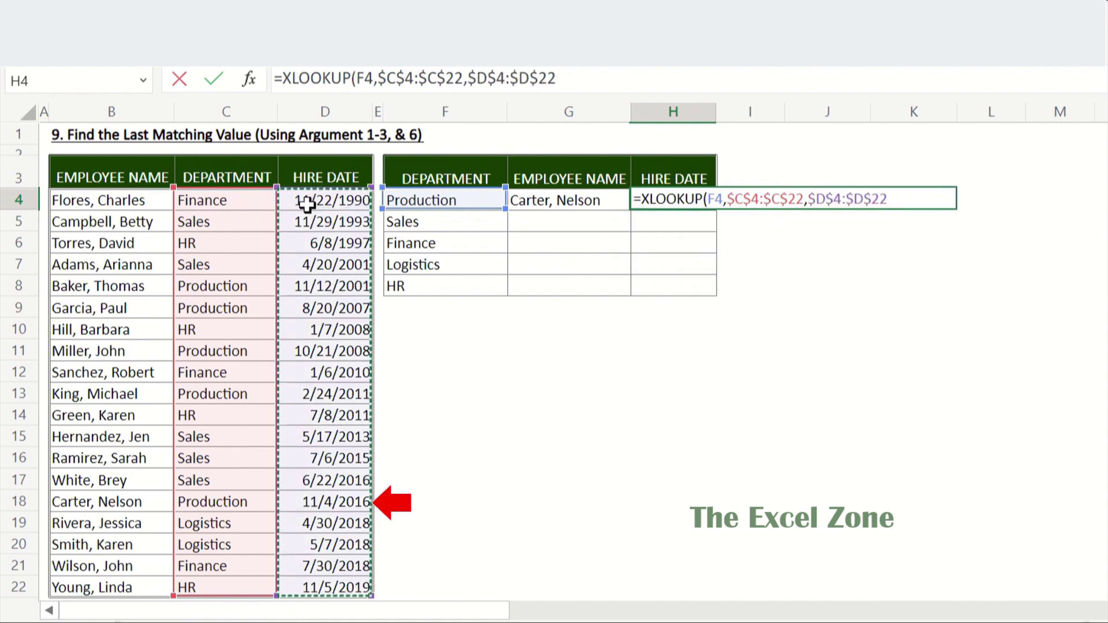
pyautogui.write(',')
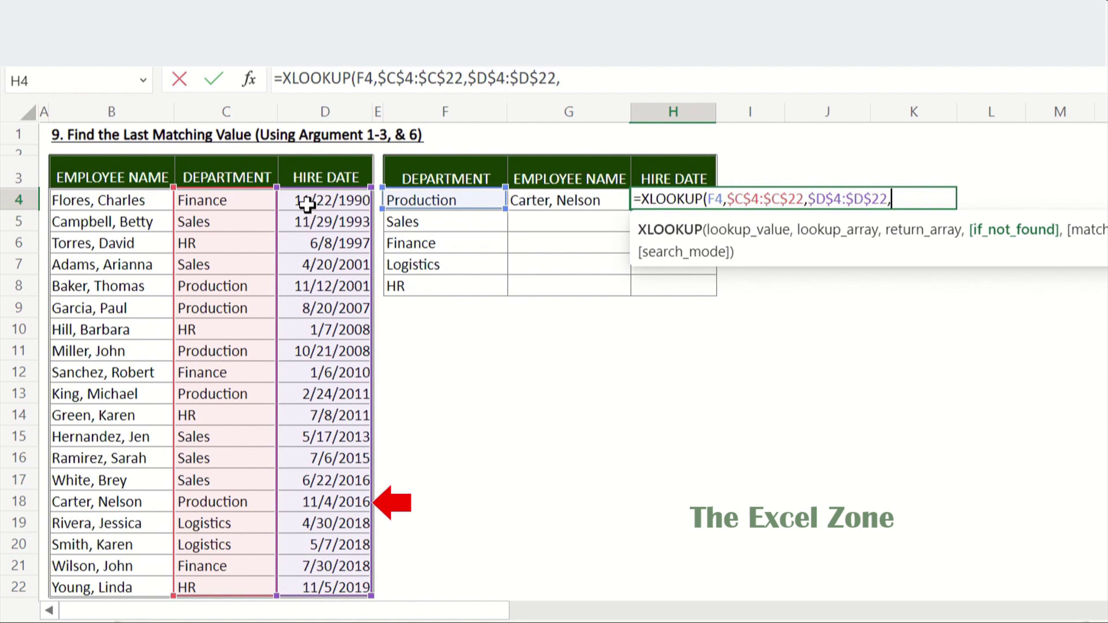
pyautogui.write(',')
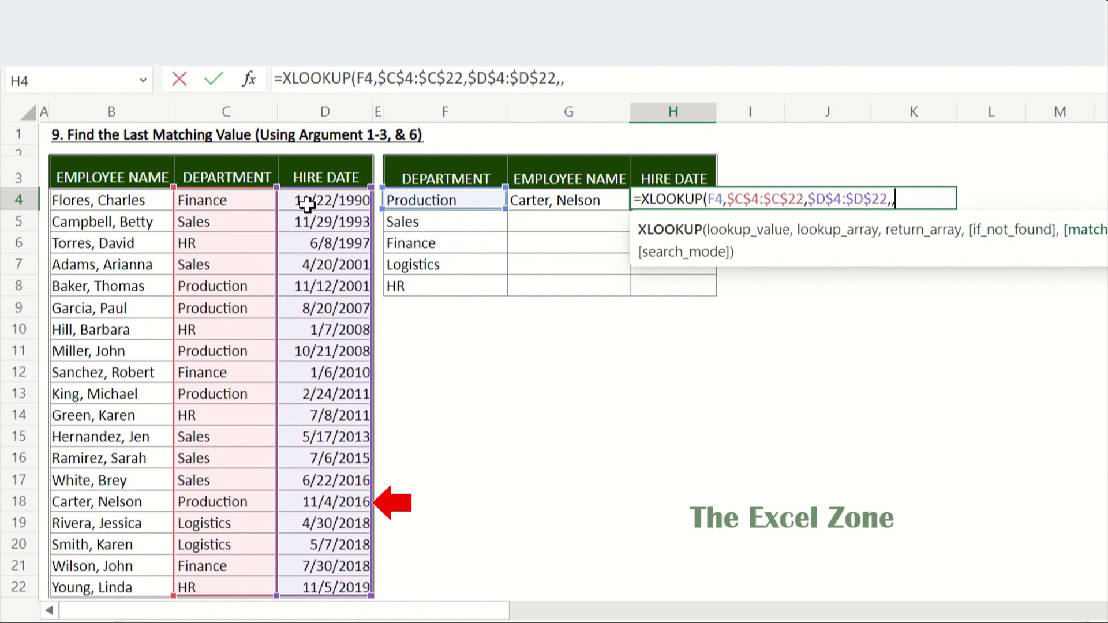
pyautogui.write(',')
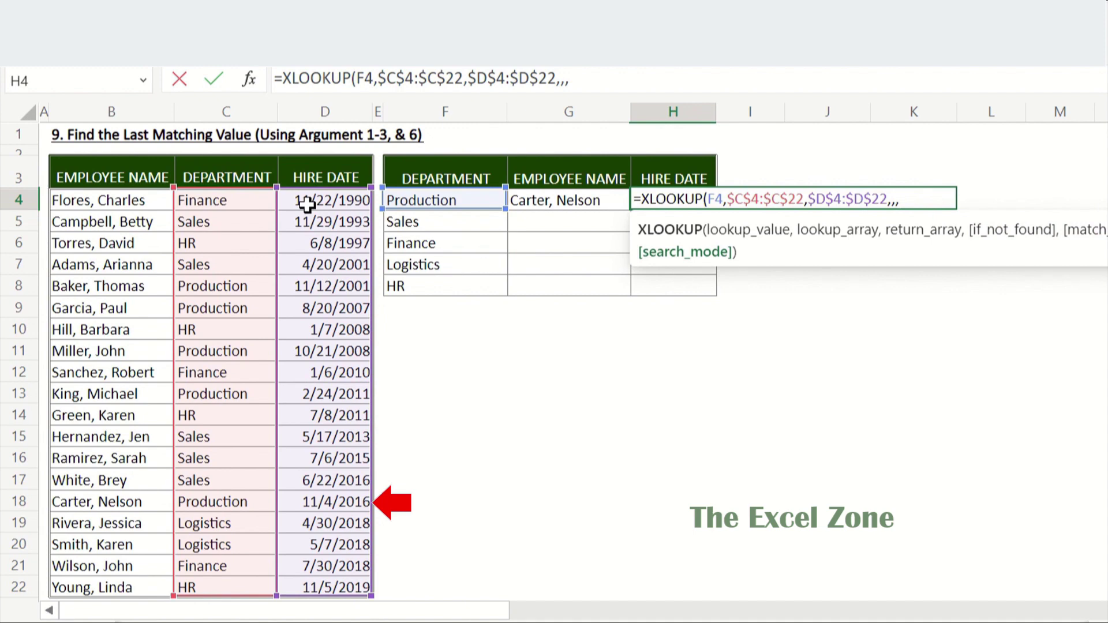
pyautogui.write('-1')
pyautogui.press('Return')
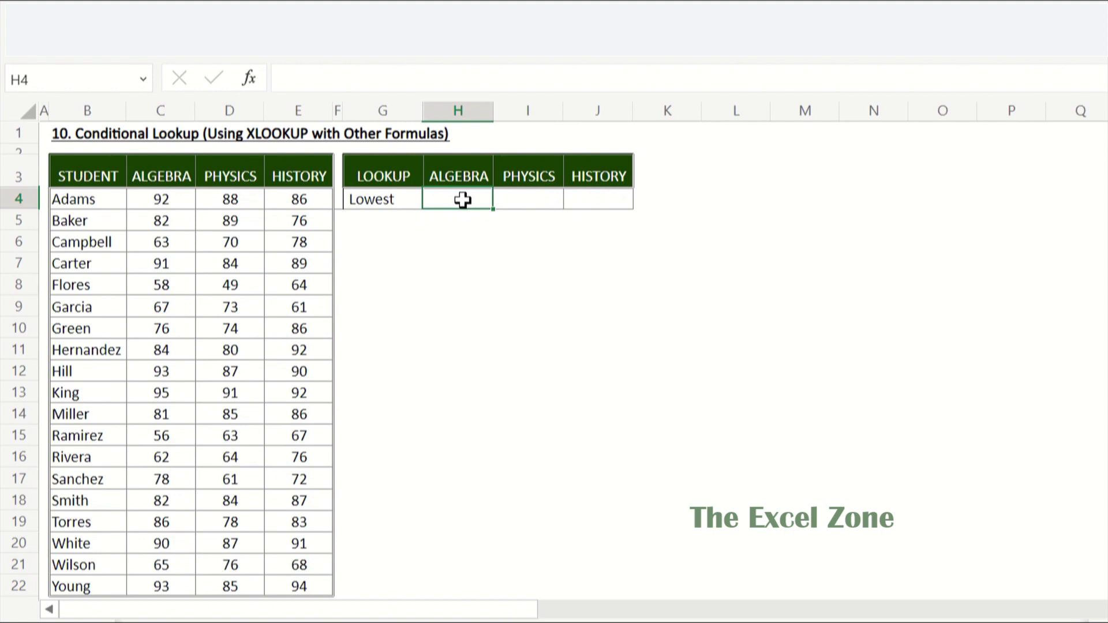
pyautogui.press('Left')
pyautogui.press('Down')
pyautogui.press('Down')
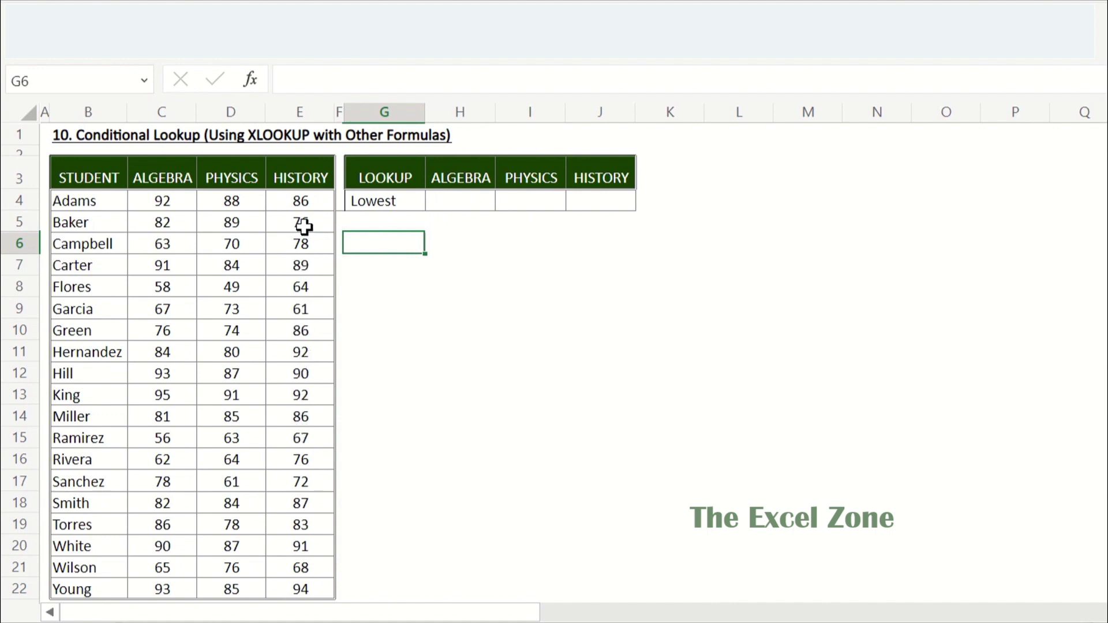
# Step: Start an XLOOKUP in H4 of the conditional lookup sheet with MIN(C4:C22) as the lookup value for the lowest algebra score
pyautogui.click(457, 206)
pyautogui.write('=')
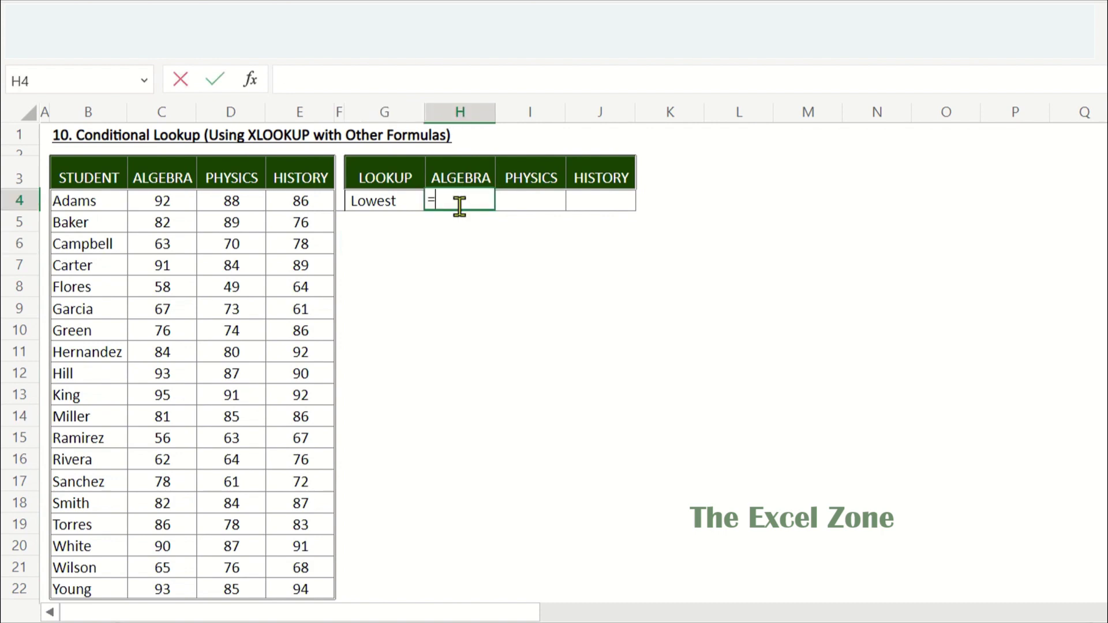
pyautogui.write('XLOOKUP(')
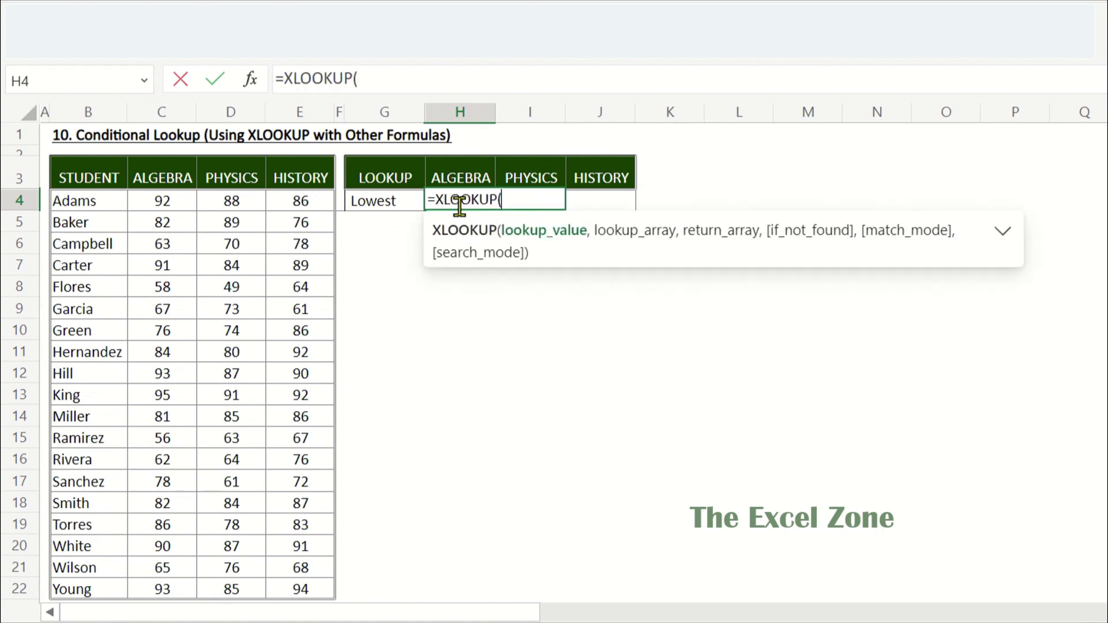
pyautogui.write('MIN(')
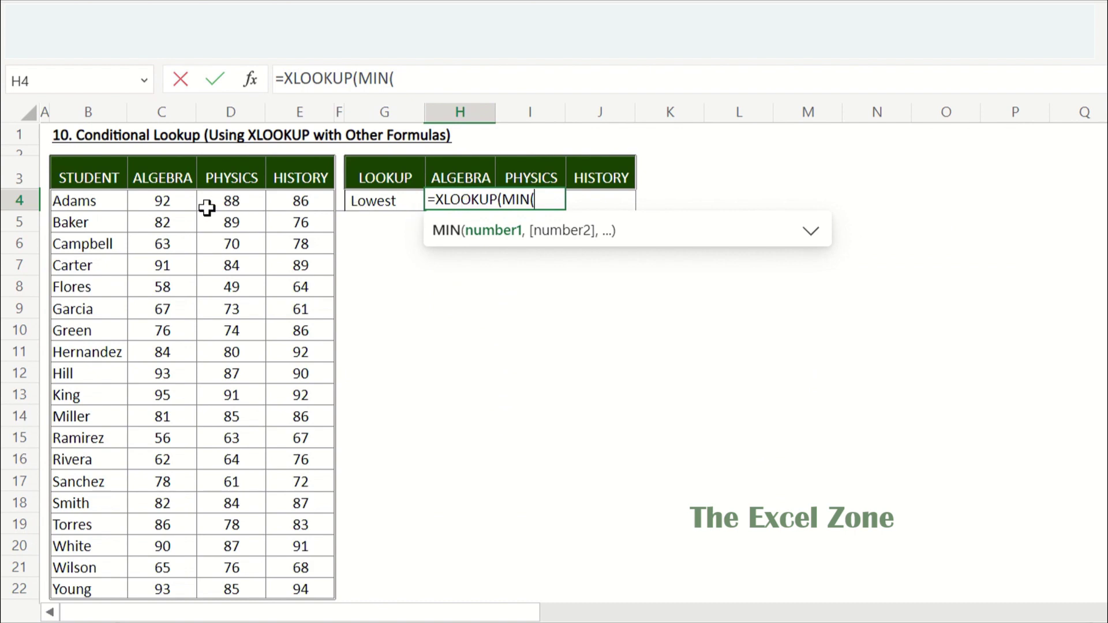
pyautogui.click(176, 202)
pyautogui.hotkey('ctrl', 'shift', 'Down')
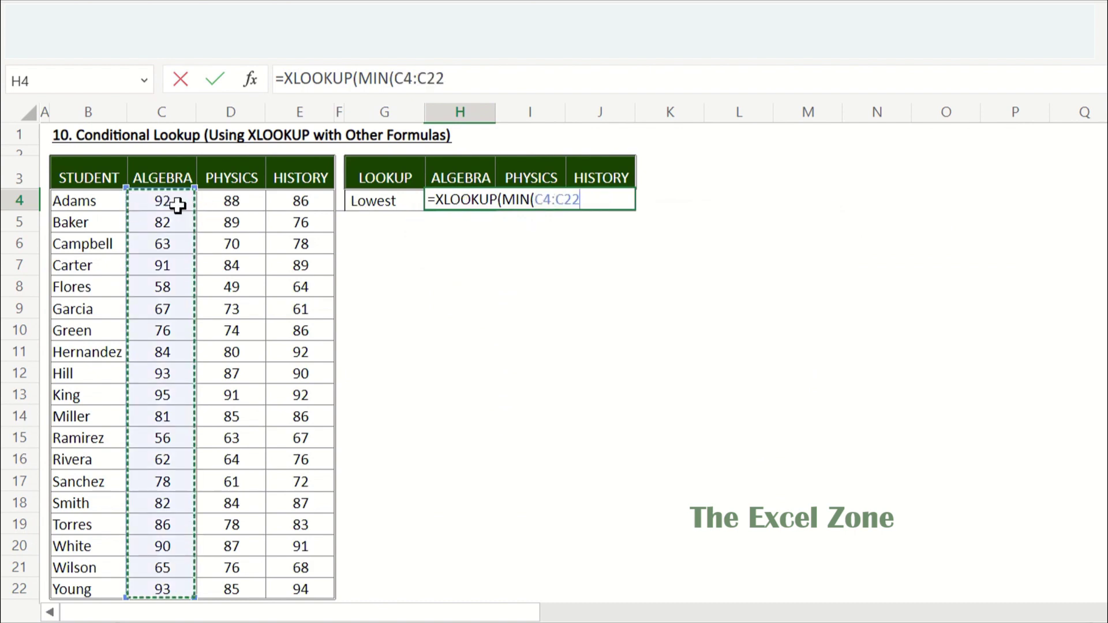
pyautogui.write(')')
pyautogui.moveTo(497, 199); pyautogui.dragTo(590, 206)
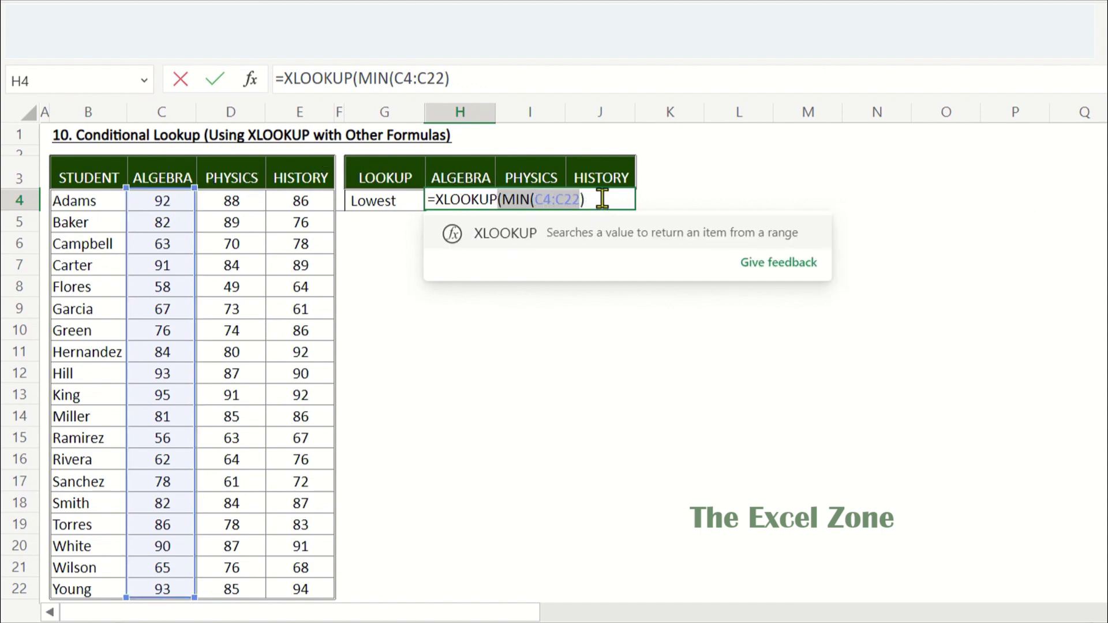
pyautogui.click(602, 198)
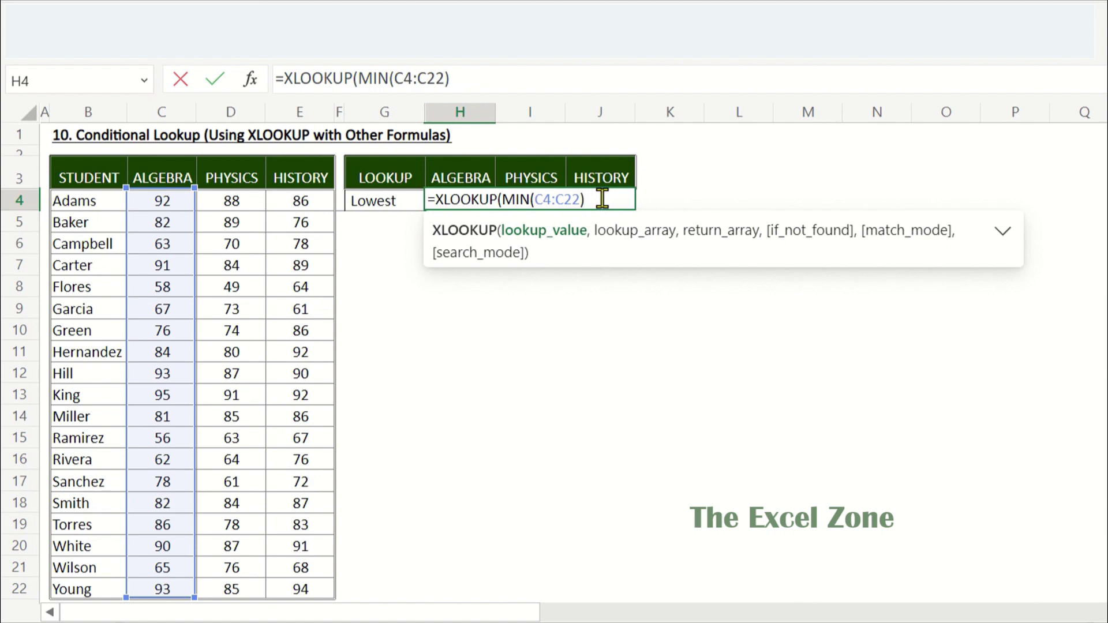
# Step: Complete the H4 XLOOKUP with lookup array C4:C22 and the absolute return array $B$4:$B$22
pyautogui.write(',')
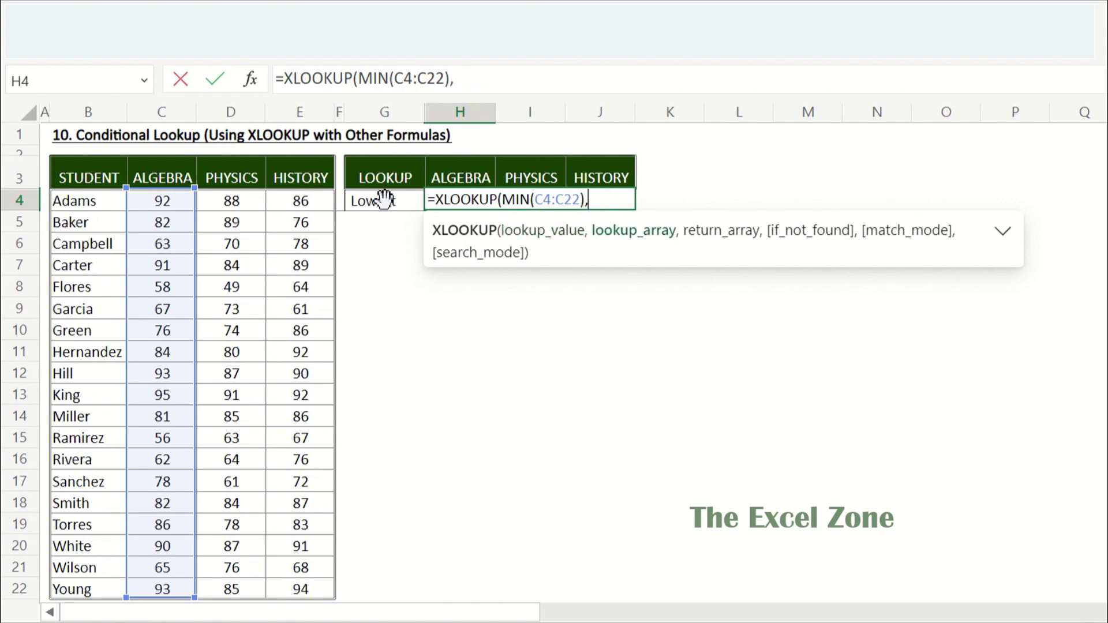
pyautogui.click(179, 200)
pyautogui.hotkey('ctrl', 'shift', 'Down')
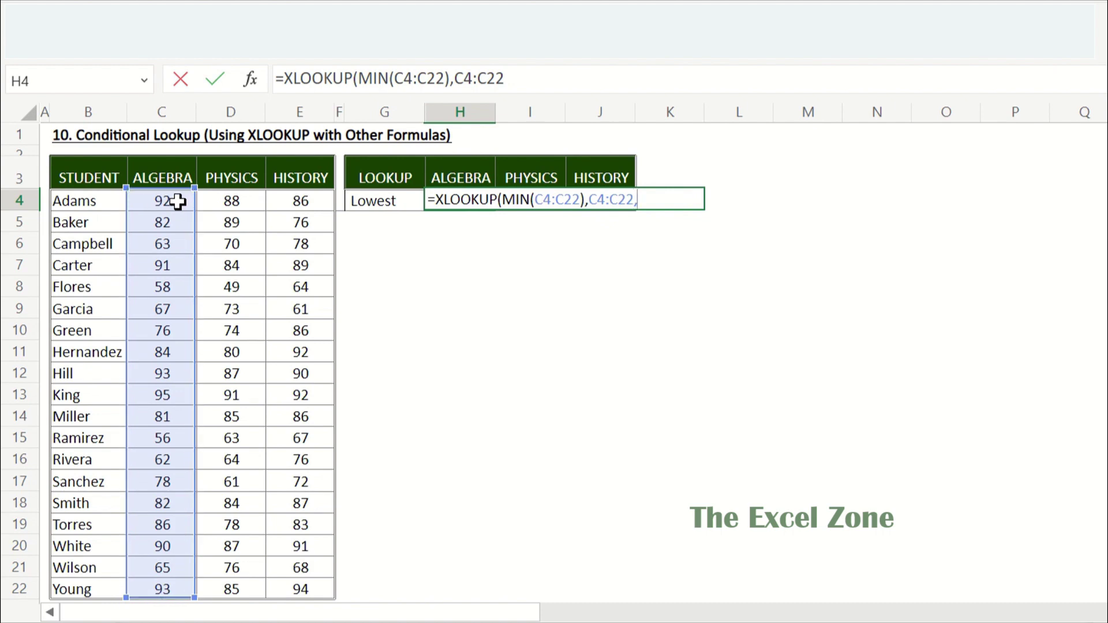
pyautogui.write(',')
pyautogui.click(95, 203)
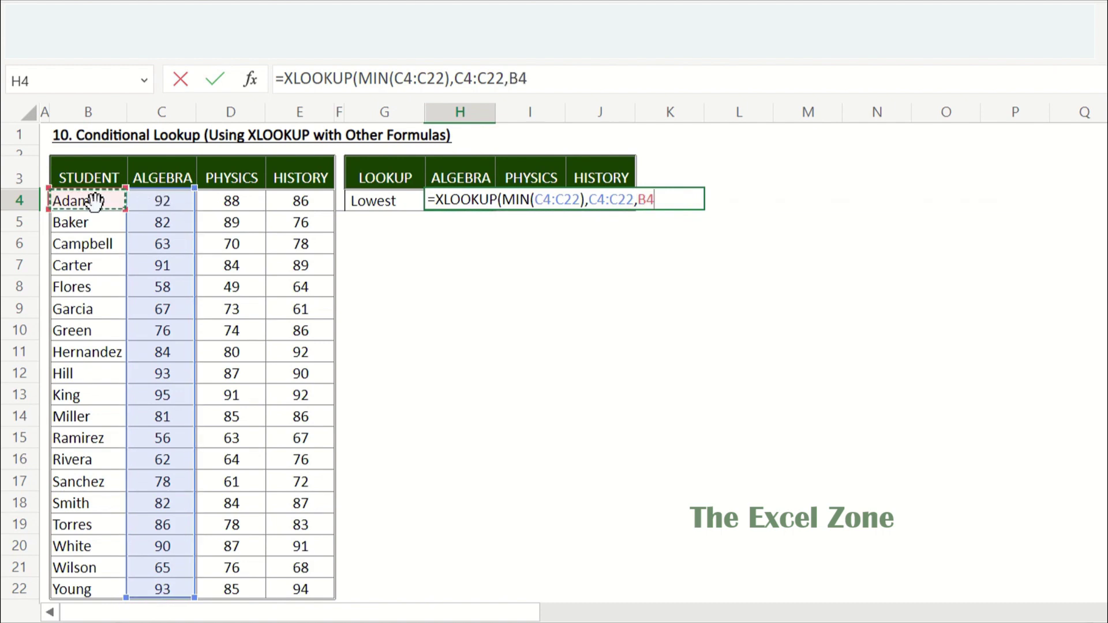
pyautogui.hotkey('ctrl', 'shift', 'Down')
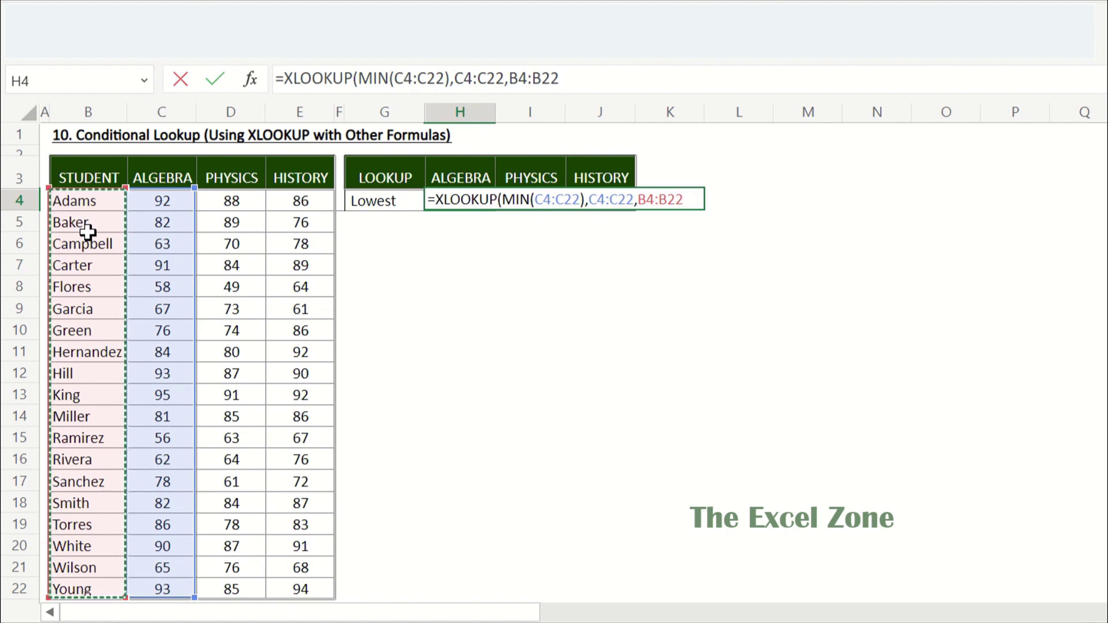
pyautogui.press('F4')
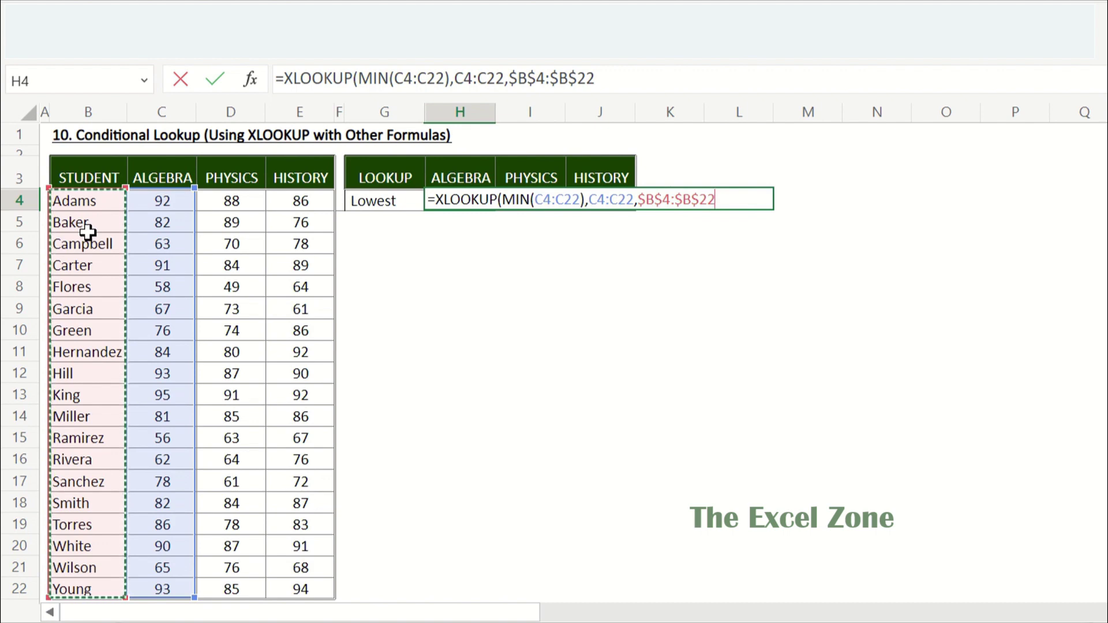
pyautogui.write(')')
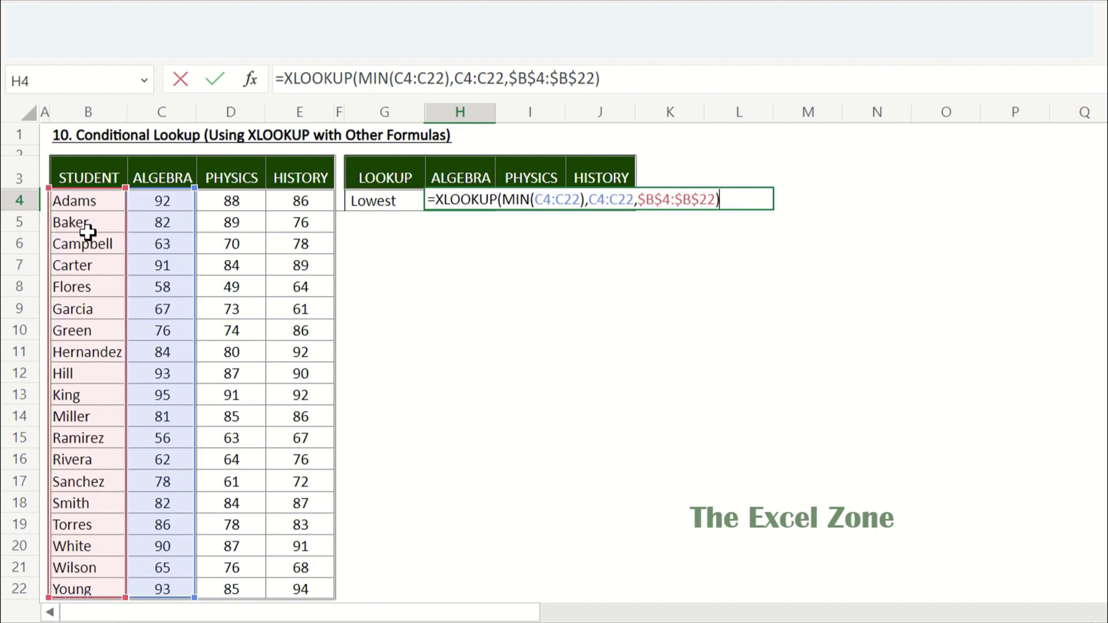
pyautogui.press('Return')
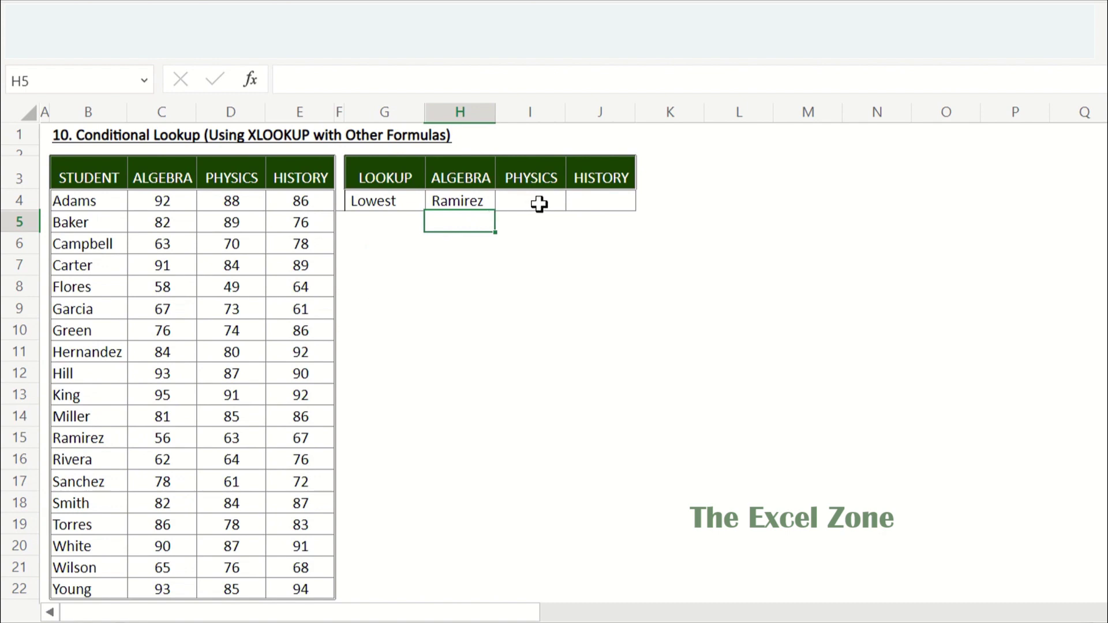
# Step: Copy the lowest-score XLOOKUP formula from H4 into I4:J4 for physics and history, and check the copied formula in J4
pyautogui.press('Up')
pyautogui.hotkey('ctrl', 'c')
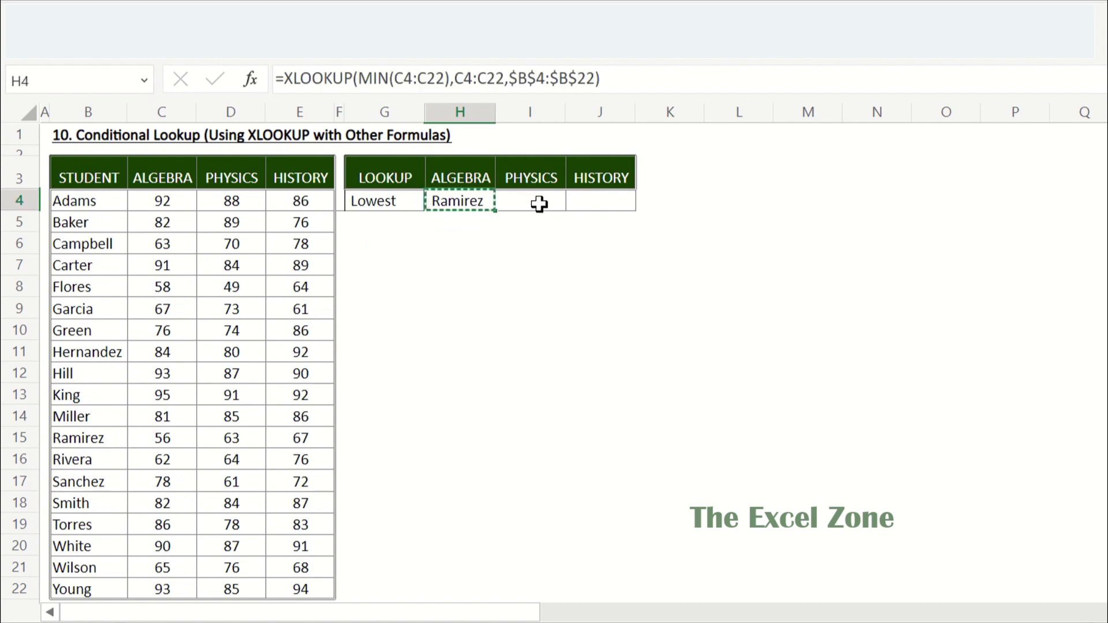
pyautogui.press('Right')
pyautogui.hotkey('shift', 'Right')
pyautogui.press('Return')
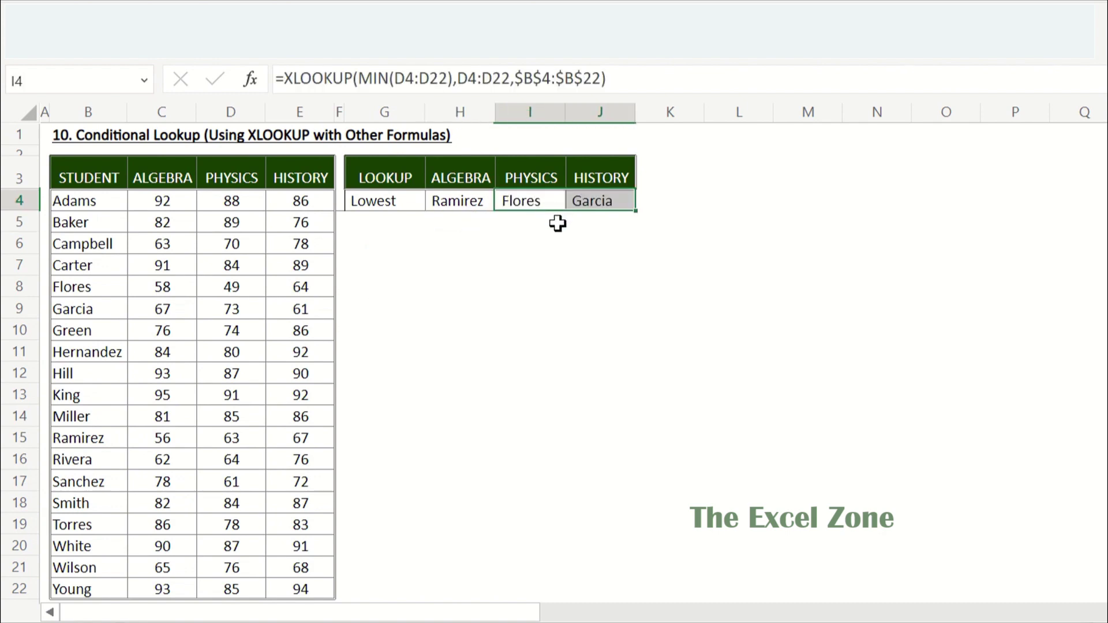
pyautogui.click(553, 224)
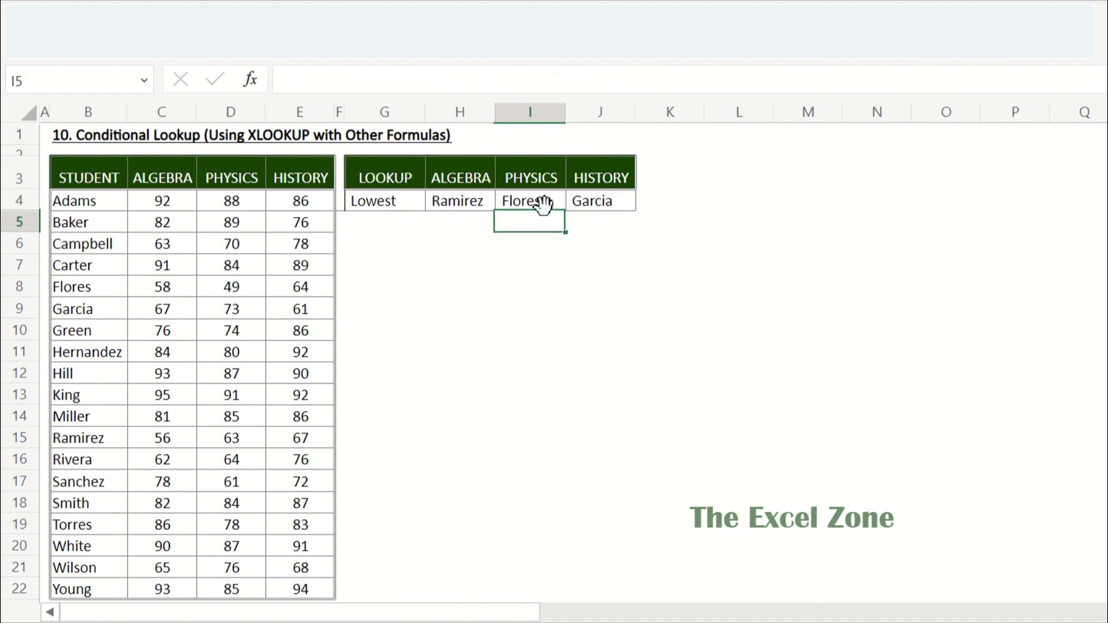
pyautogui.click(595, 208)
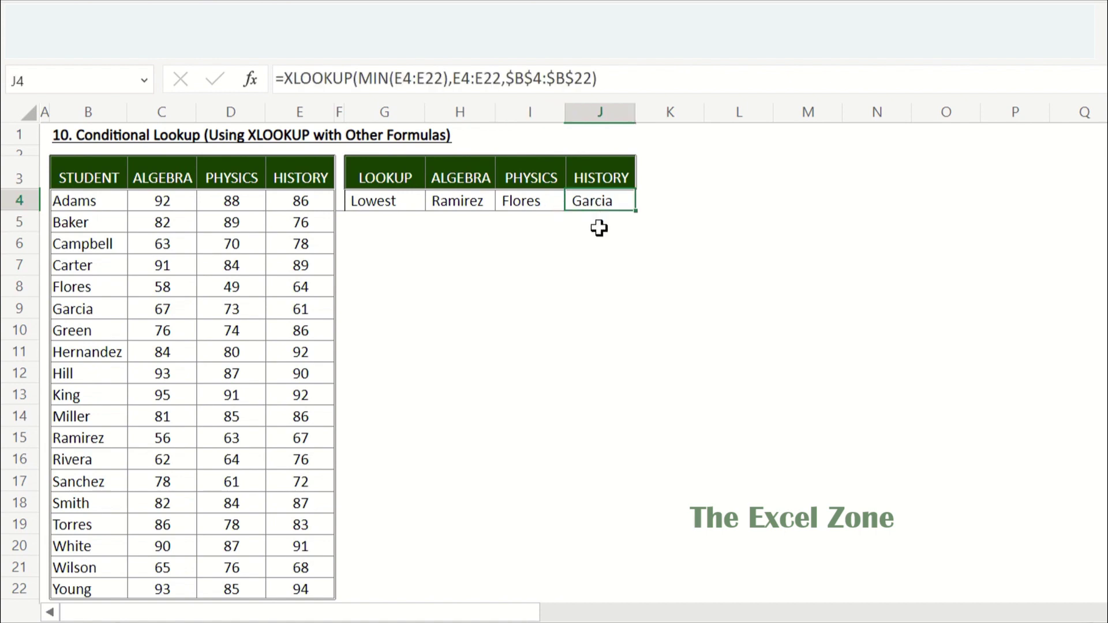